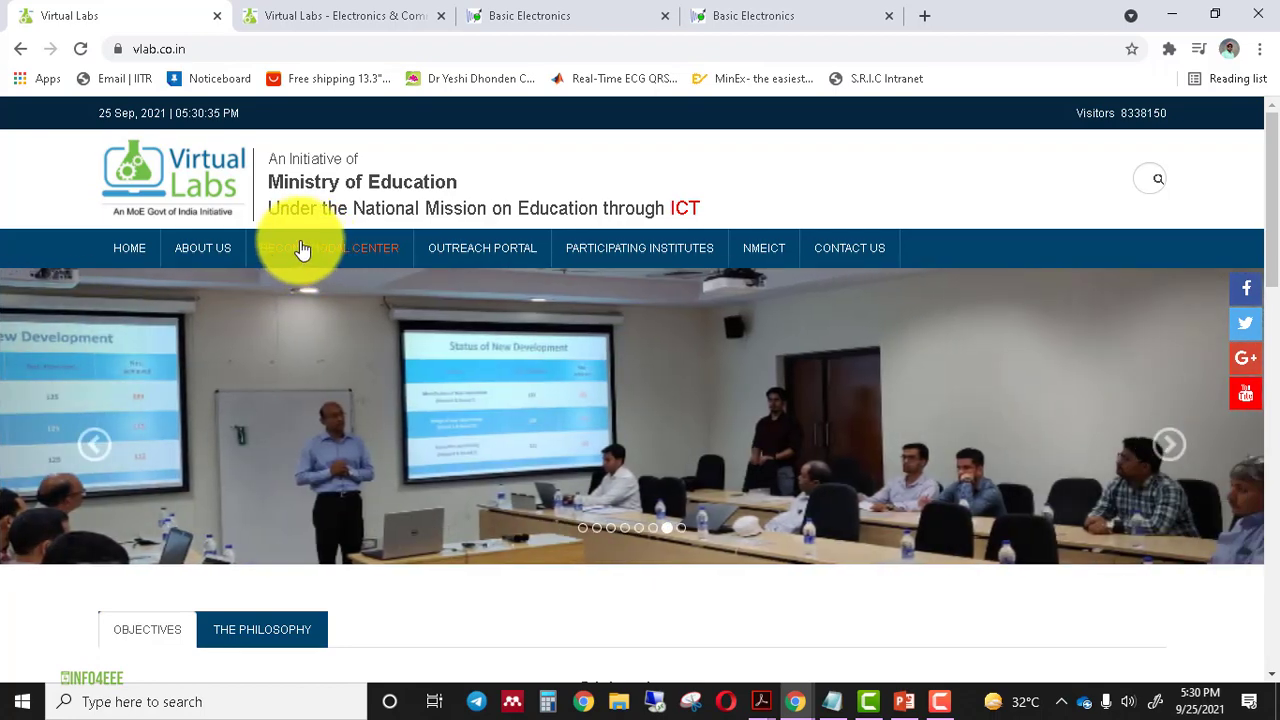
# Go to the Electronics & Communications area of Virtual Labs and open the Basic Electronics Lab from its list
pyautogui.scroll(-6, 263, 234)
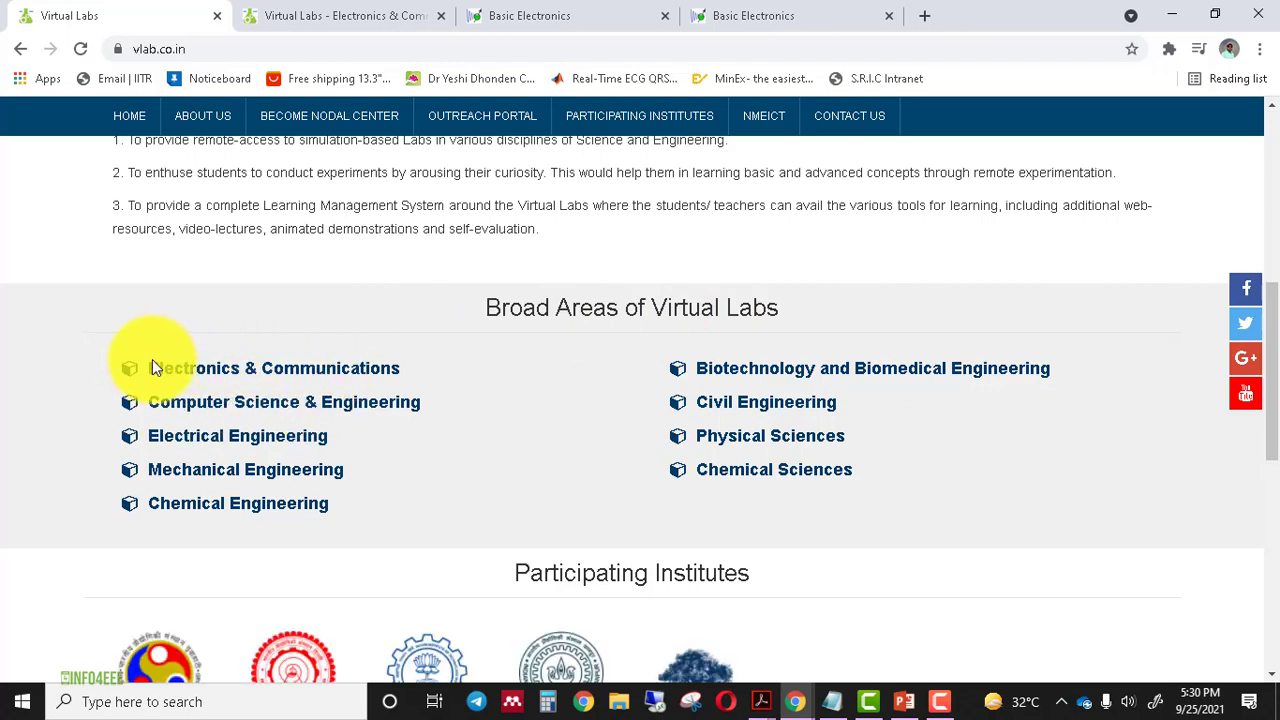
pyautogui.click(330, 30)
pyautogui.scroll(-10, 301, 316)
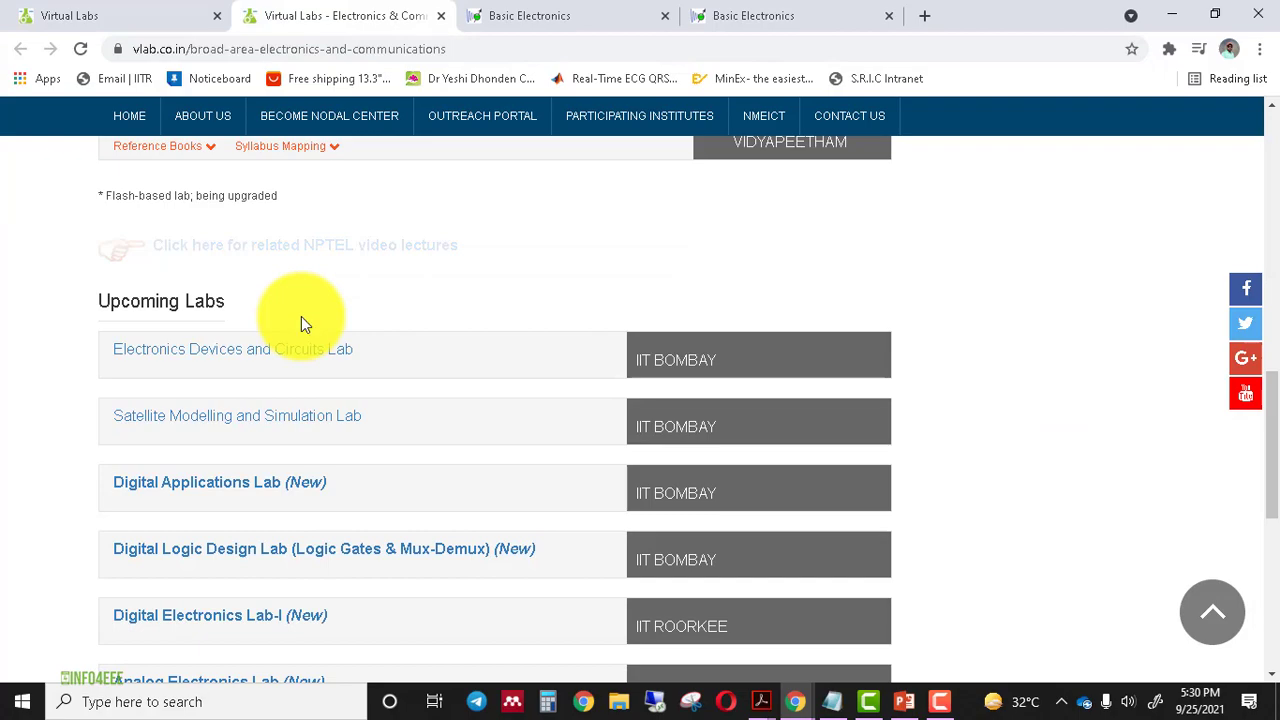
pyautogui.scroll(10, 305, 324)
pyautogui.scroll(-2, 305, 324)
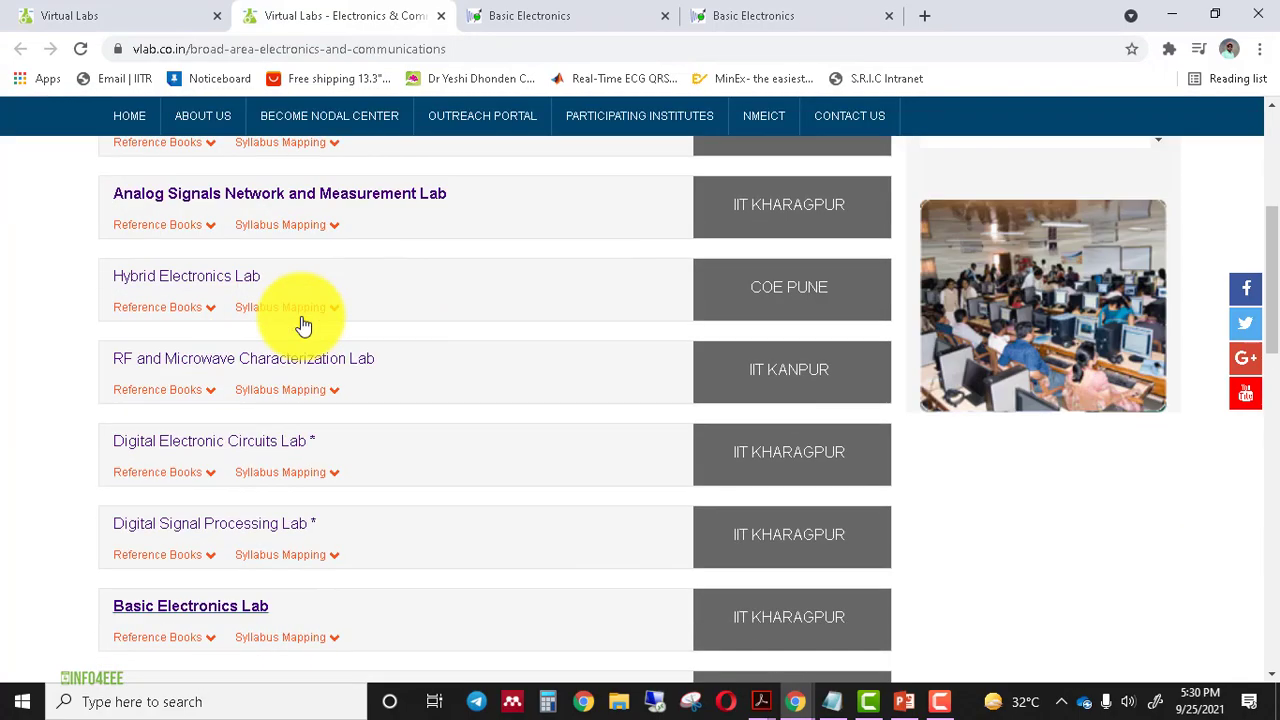
pyautogui.scroll(-2, 303, 325)
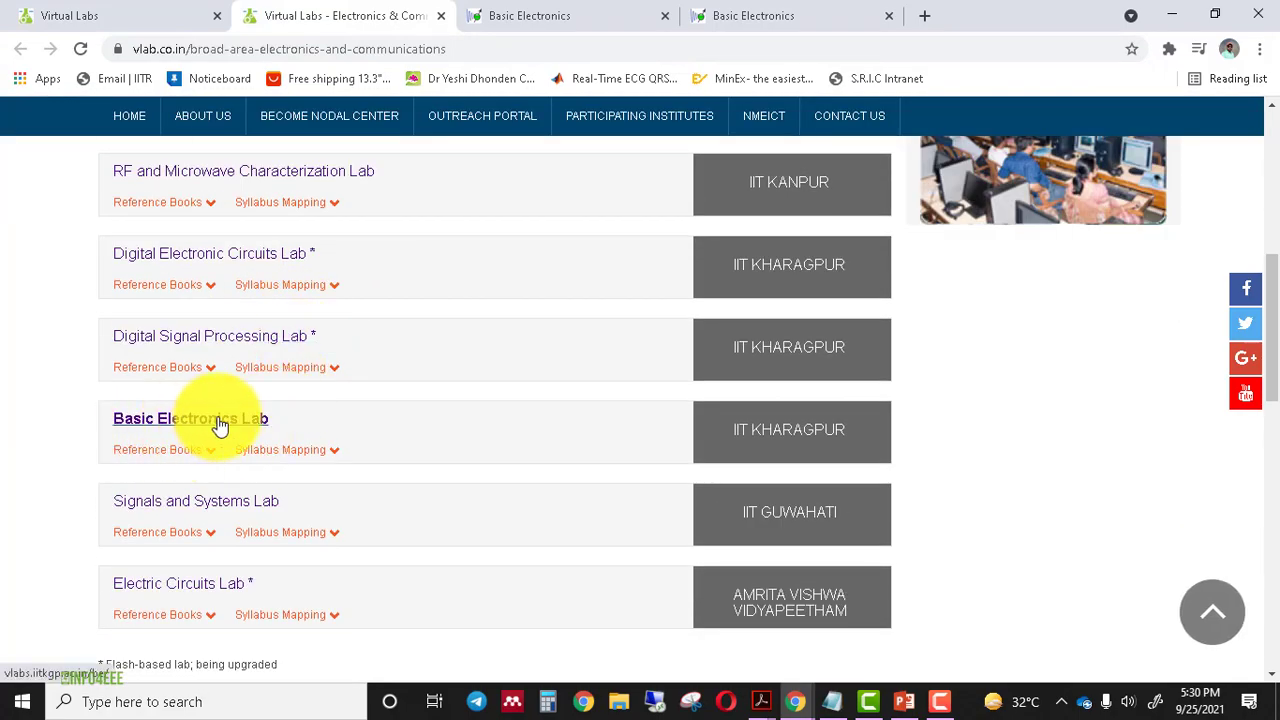
pyautogui.click(220, 420)
# Skim the Basic Electronics lab's introduction and open its list of experiments
pyautogui.scroll(-3, 286, 471)
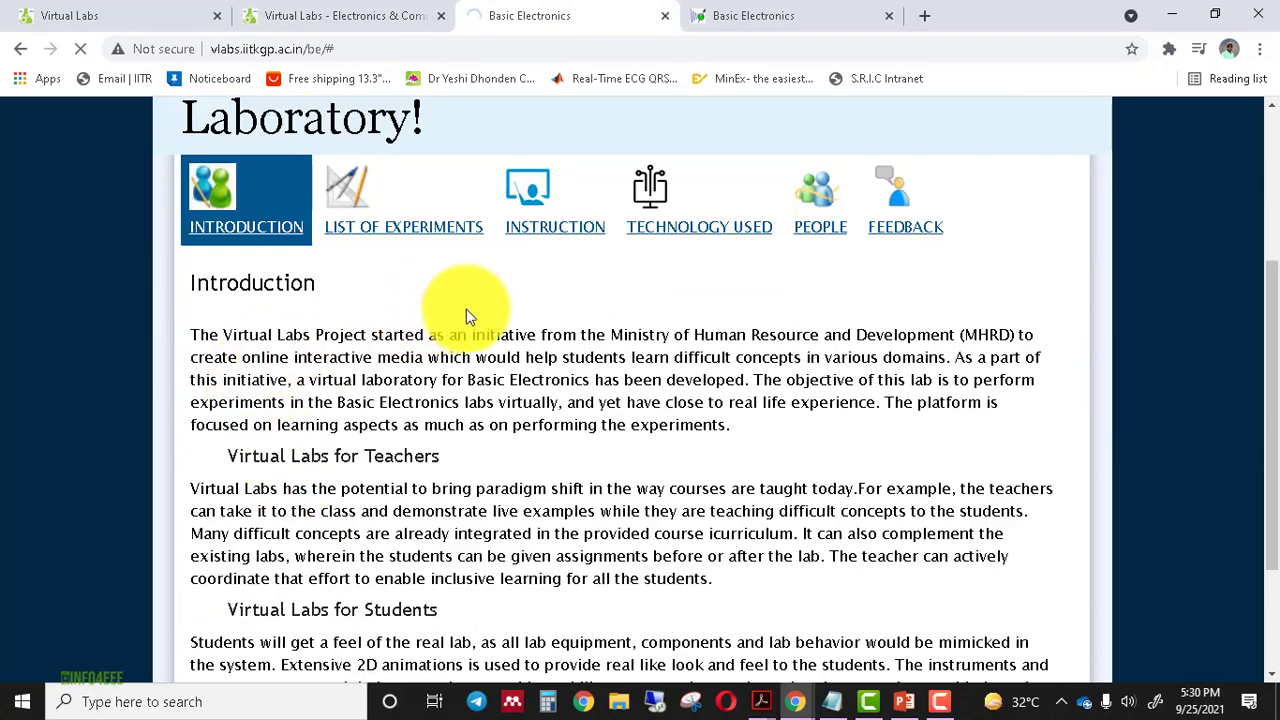
pyautogui.scroll(-2, 480, 325)
pyautogui.scroll(5, 510, 390)
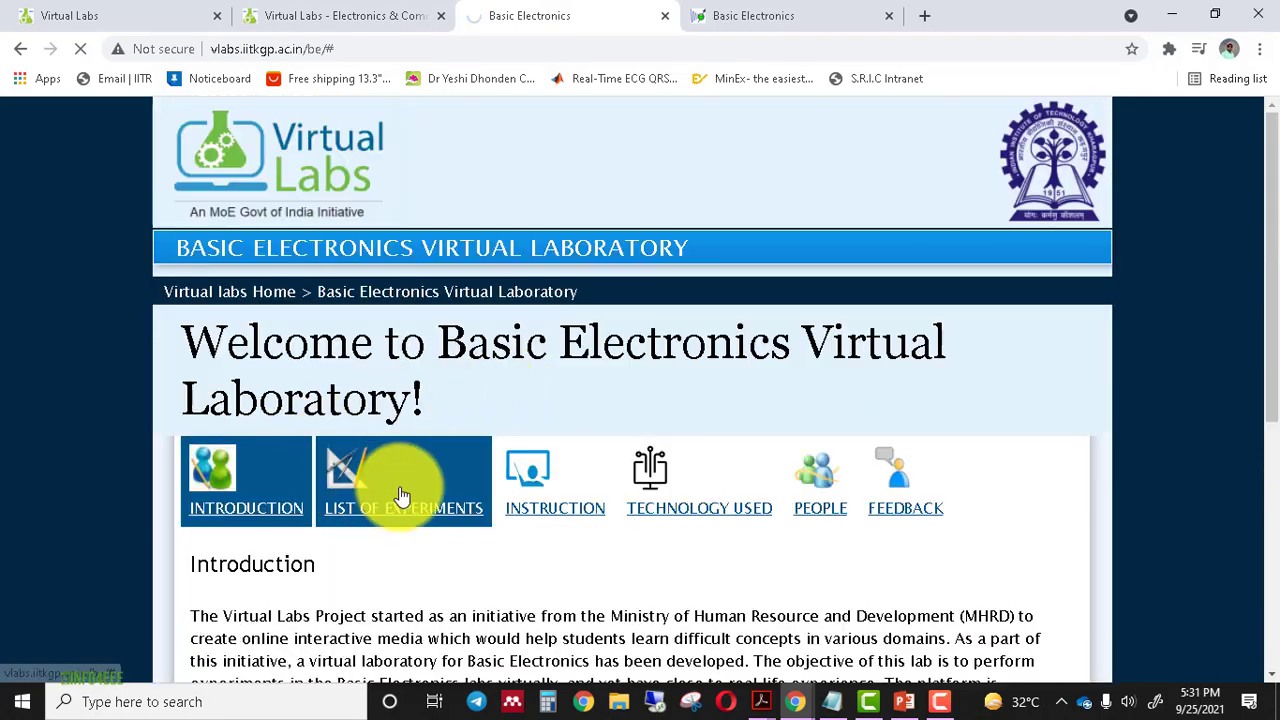
pyautogui.click(400, 497)
pyautogui.scroll(-3, 390, 450)
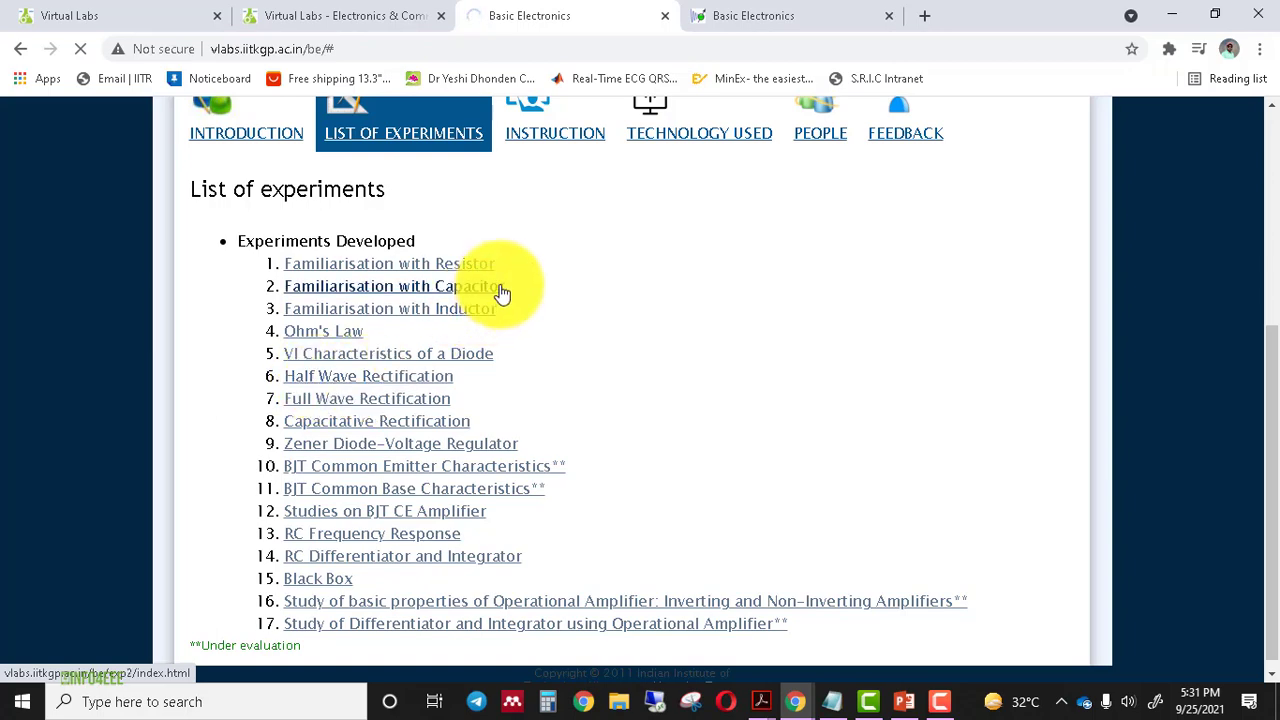
# Switch to the Half Wave Rectification experiment page and close the leftover lab page
pyautogui.click(718, 14)
pyautogui.scroll(-2, 586, 291)
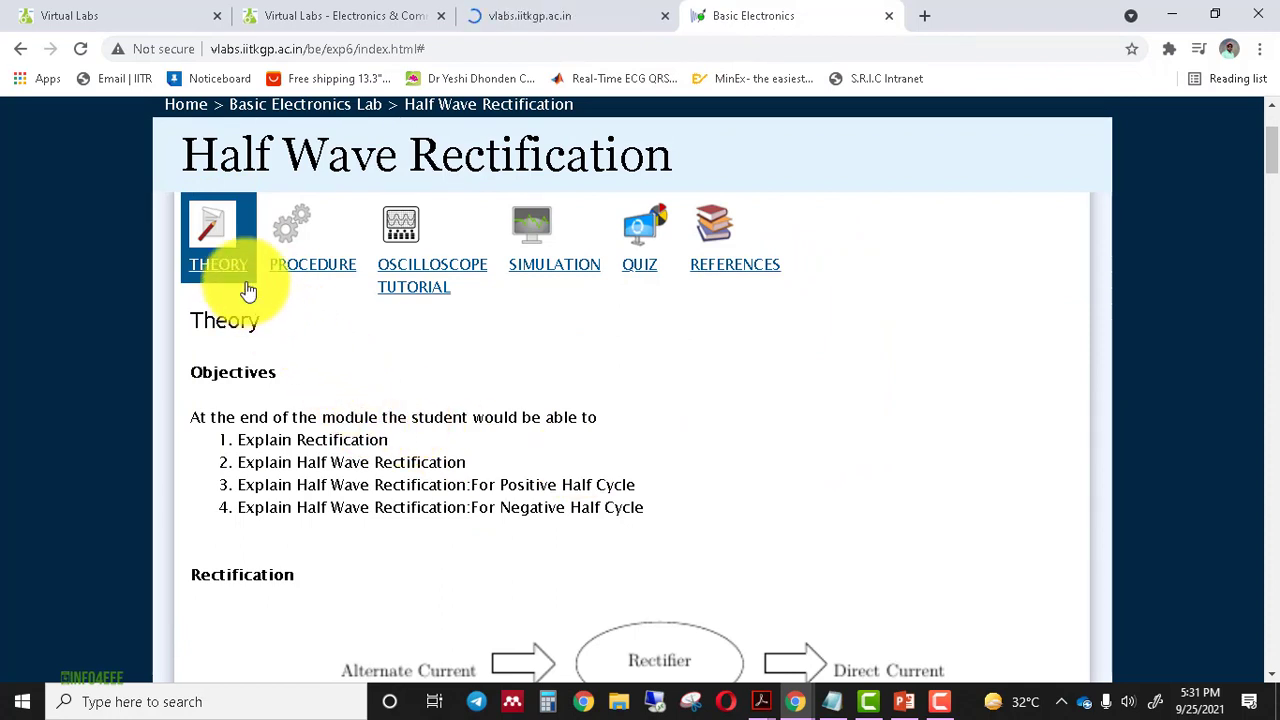
pyautogui.click(664, 15)
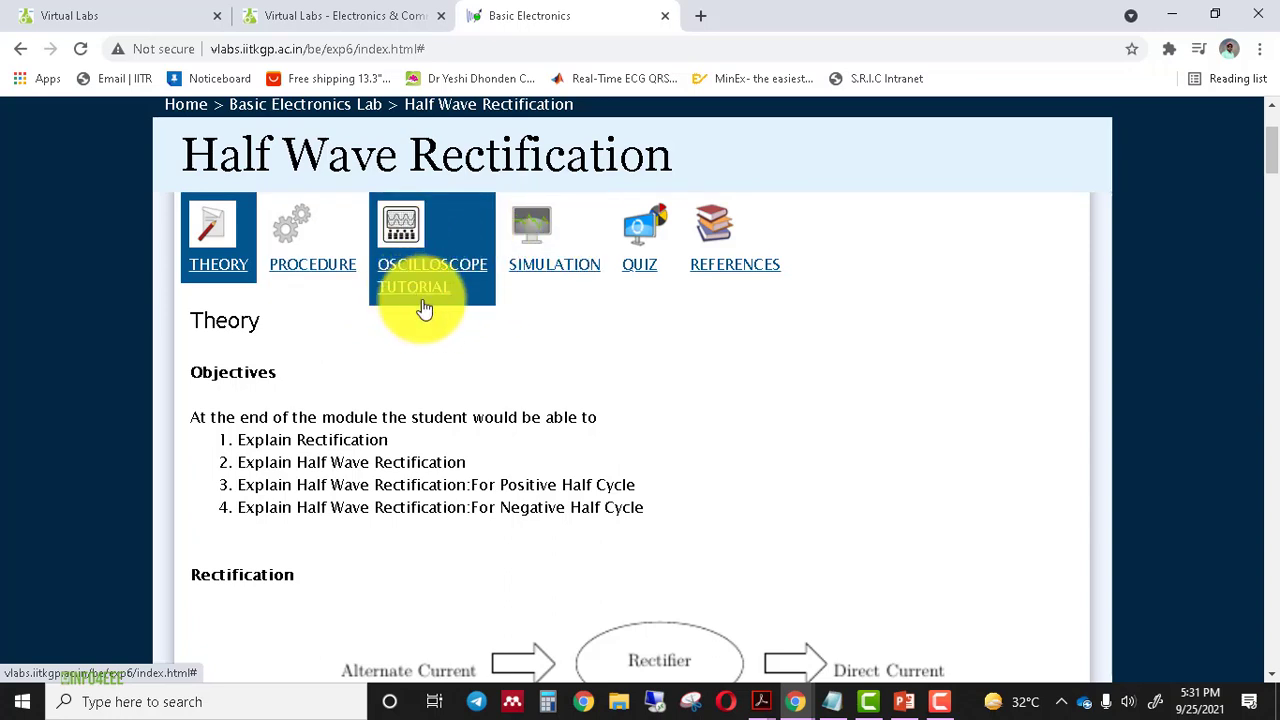
# Read the theory objectives and the sections on rectification and half wave rectification
pyautogui.scroll(-1, 731, 282)
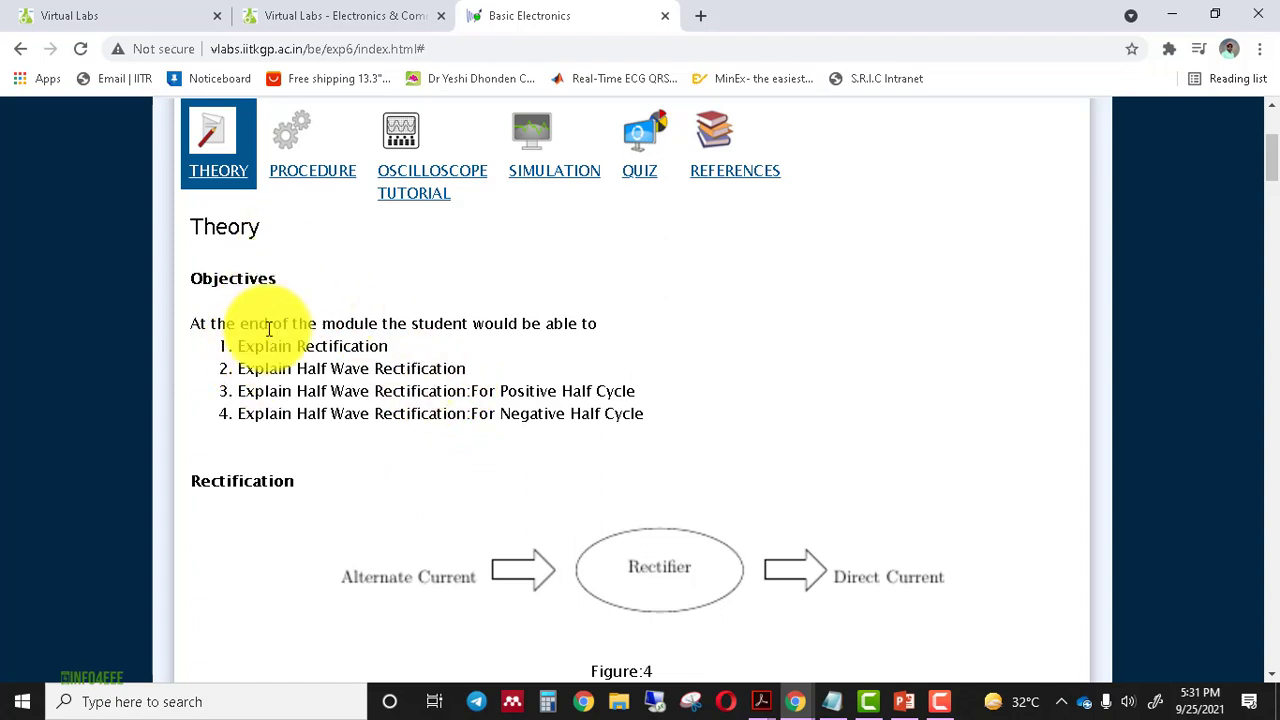
pyautogui.scroll(-1, 272, 382)
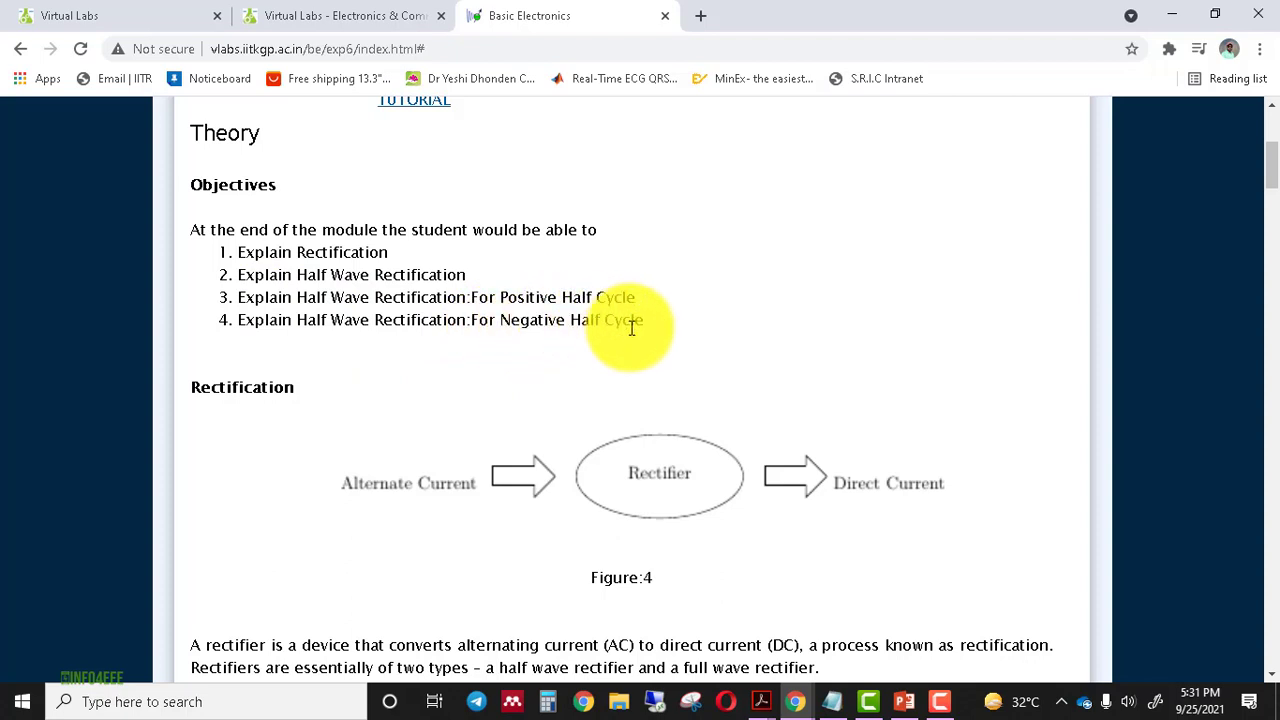
pyautogui.scroll(-2, 631, 327)
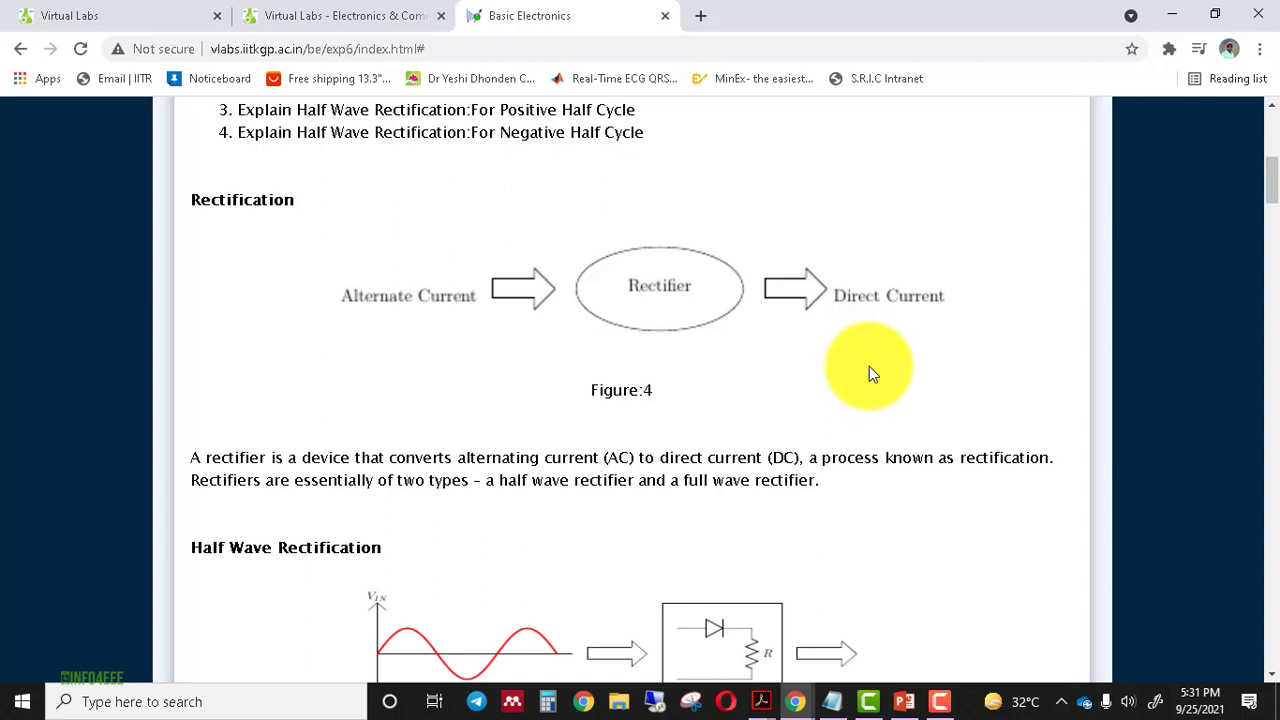
pyautogui.scroll(-3, 869, 367)
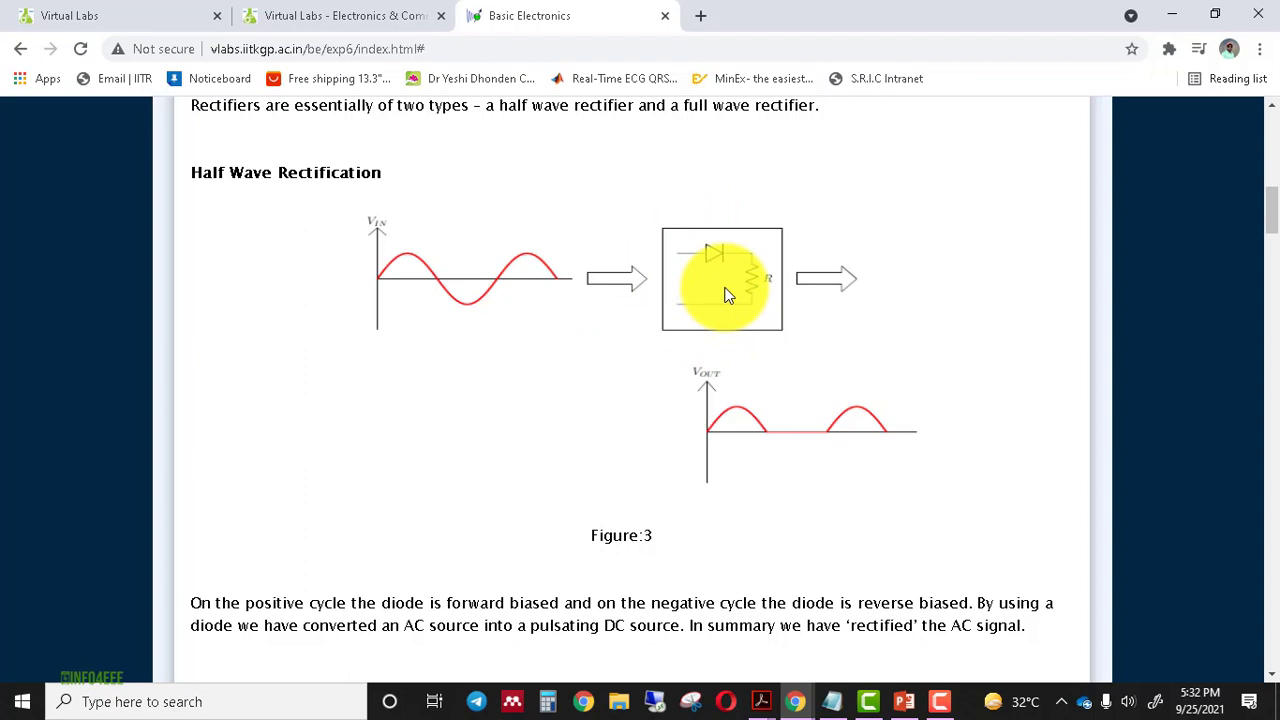
pyautogui.scroll(-2, 727, 294)
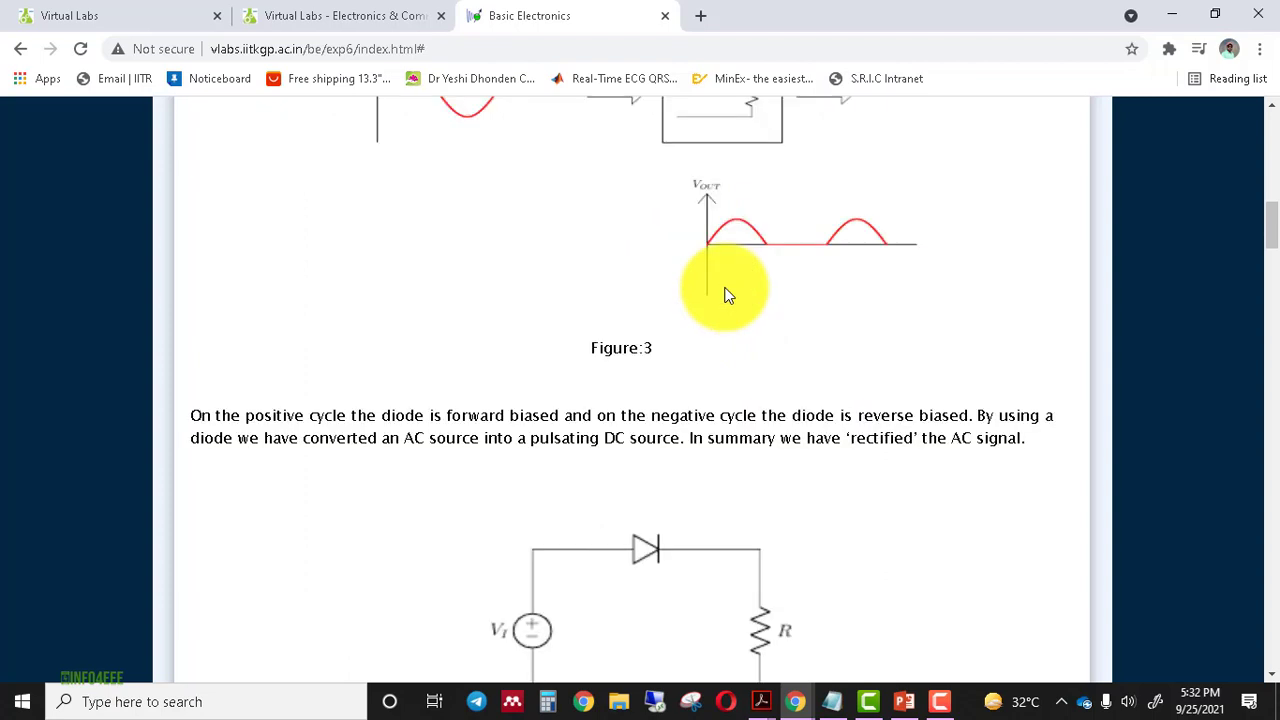
# Examine the half wave rectifier circuit, its input and output waveforms, and the half-cycle equations in the theory
pyautogui.scroll(-4, 727, 294)
pyautogui.scroll(-4, 727, 294)
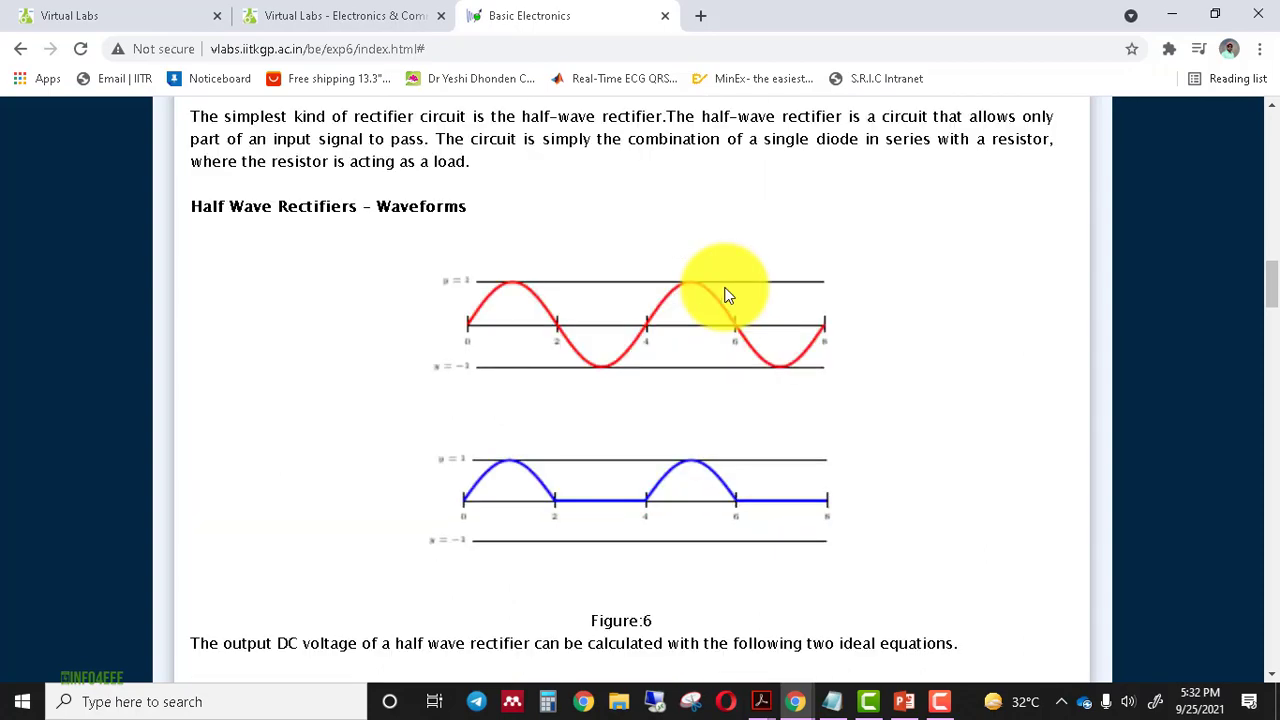
pyautogui.scroll(3, 614, 337)
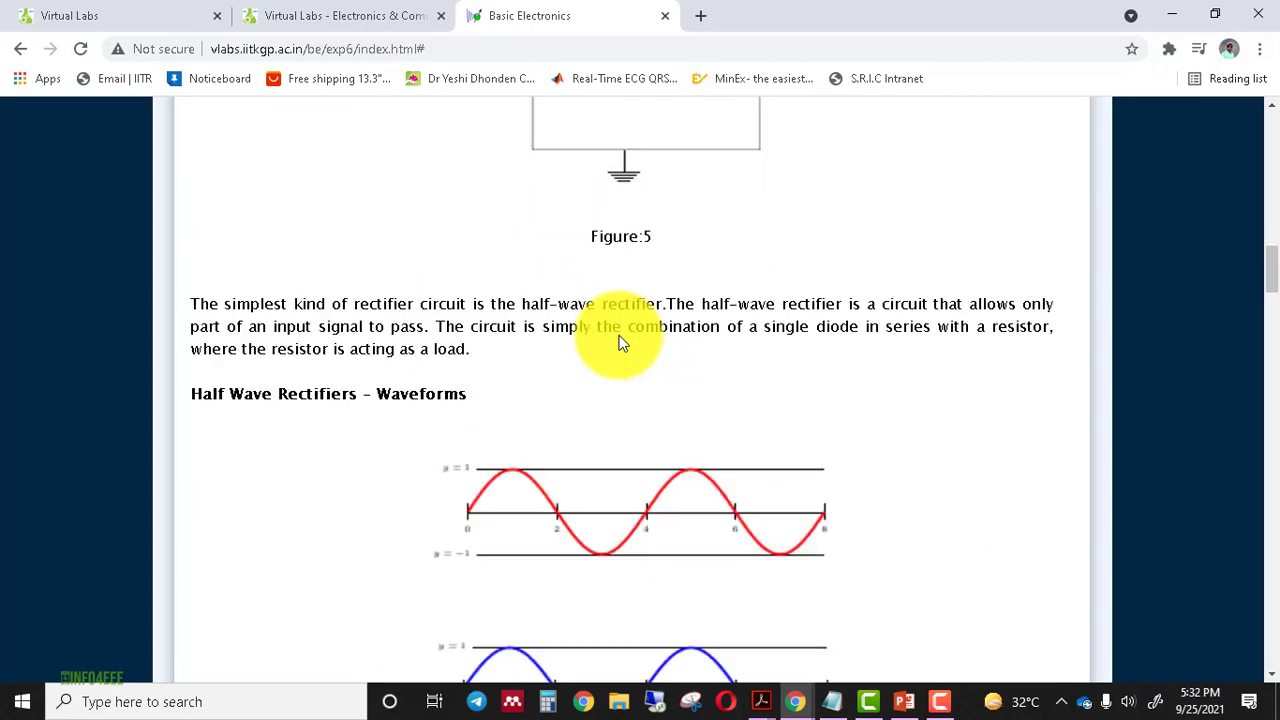
pyautogui.scroll(1, 618, 342)
pyautogui.scroll(-4, 620, 343)
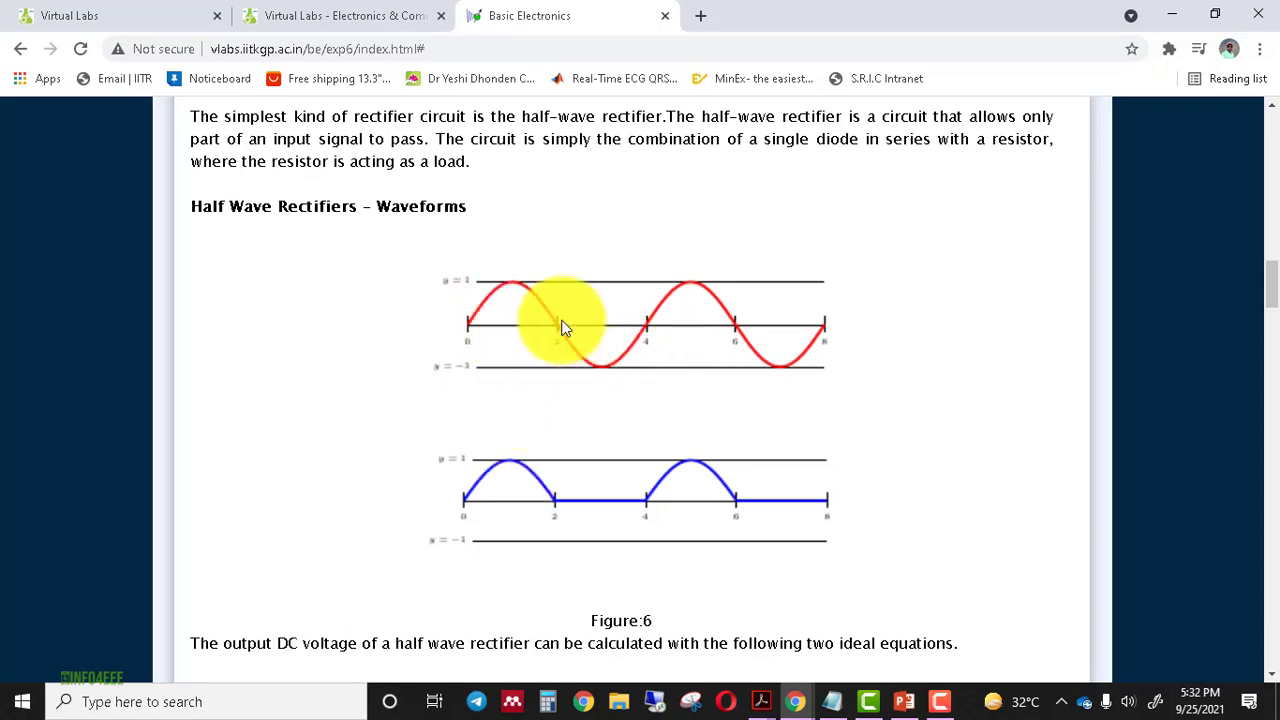
pyautogui.scroll(-9, 647, 385)
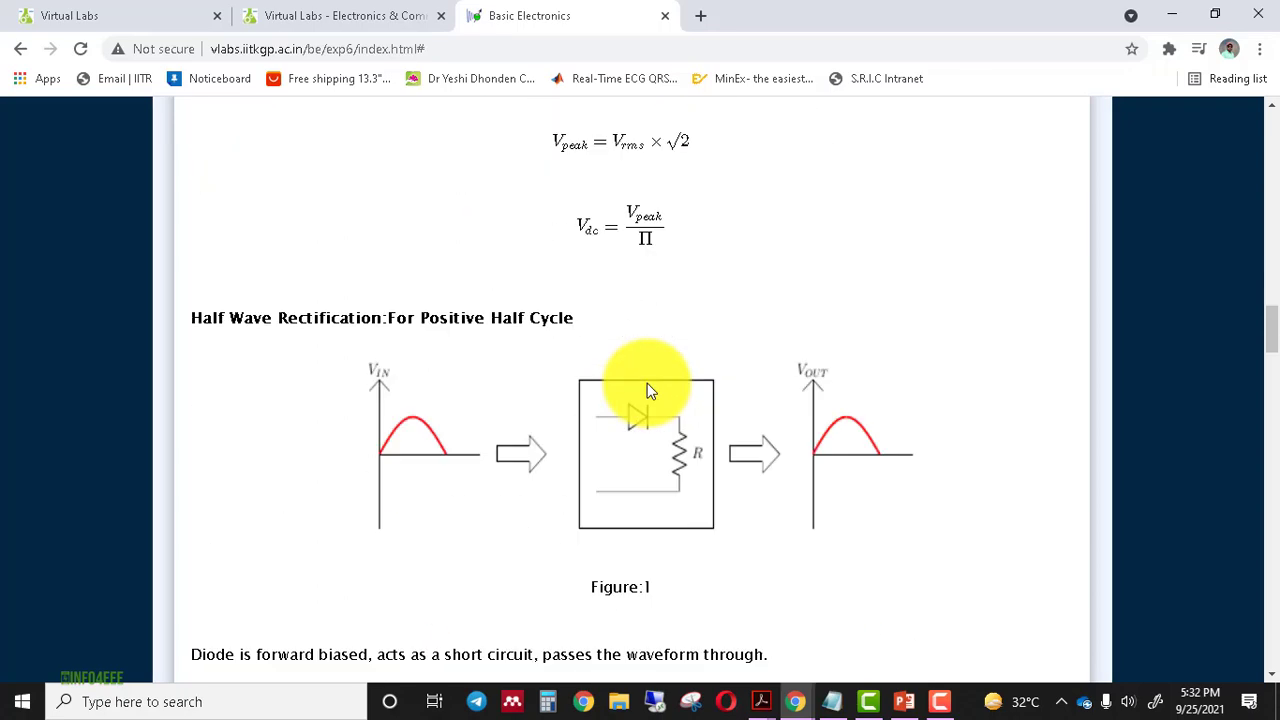
pyautogui.scroll(-3, 646, 383)
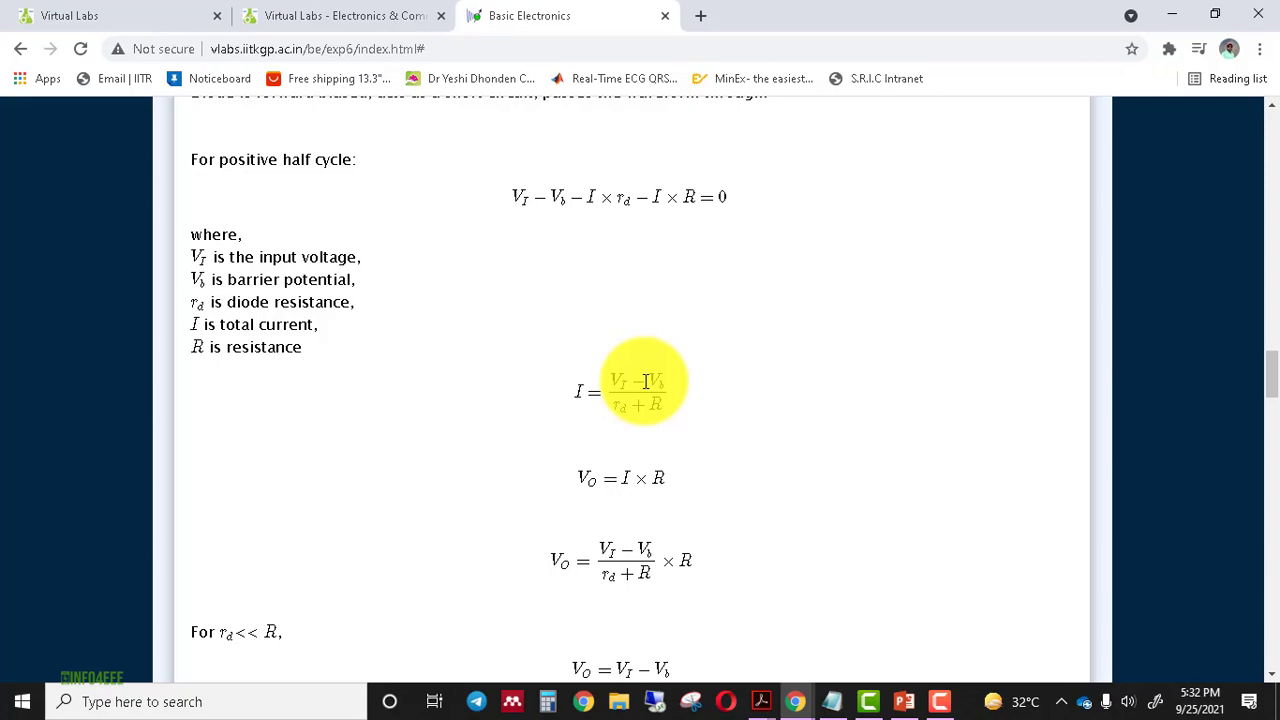
pyautogui.scroll(-14, 645, 381)
pyautogui.scroll(13, 645, 383)
pyautogui.scroll(20, 644, 383)
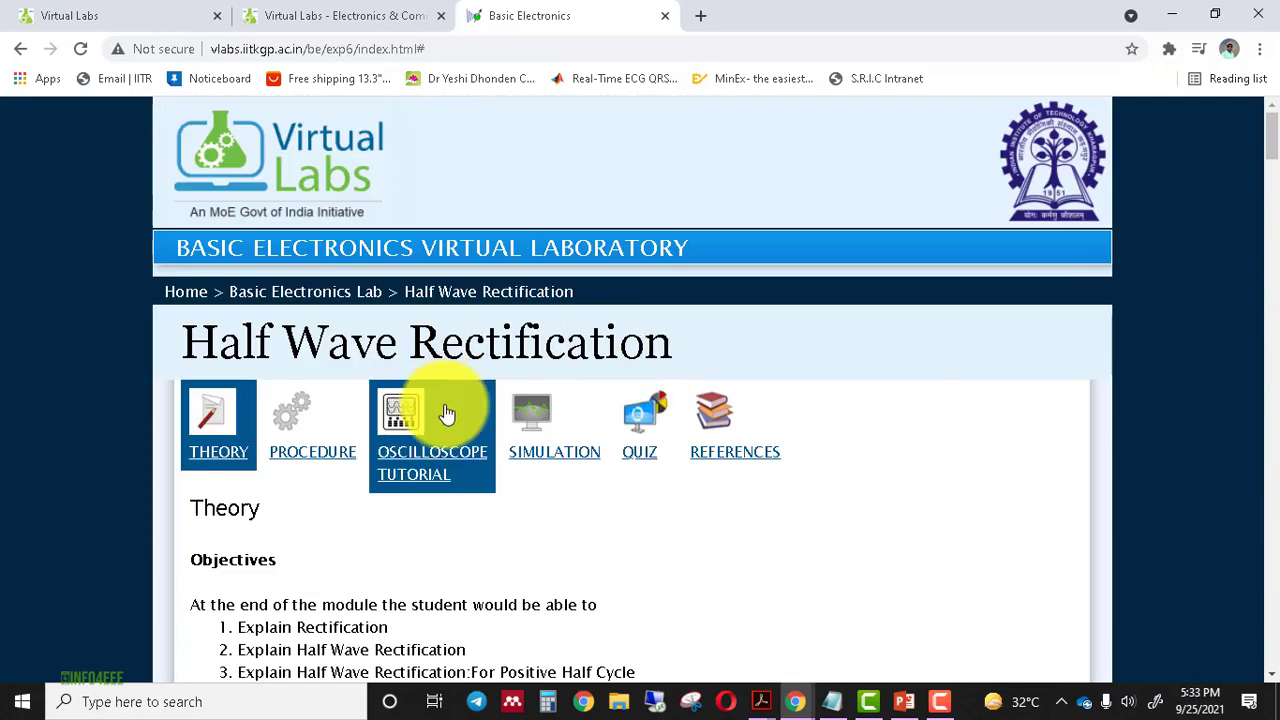
# Open the experiment's Procedure section and read the numbered steps and the circuit figure
pyautogui.click(307, 422)
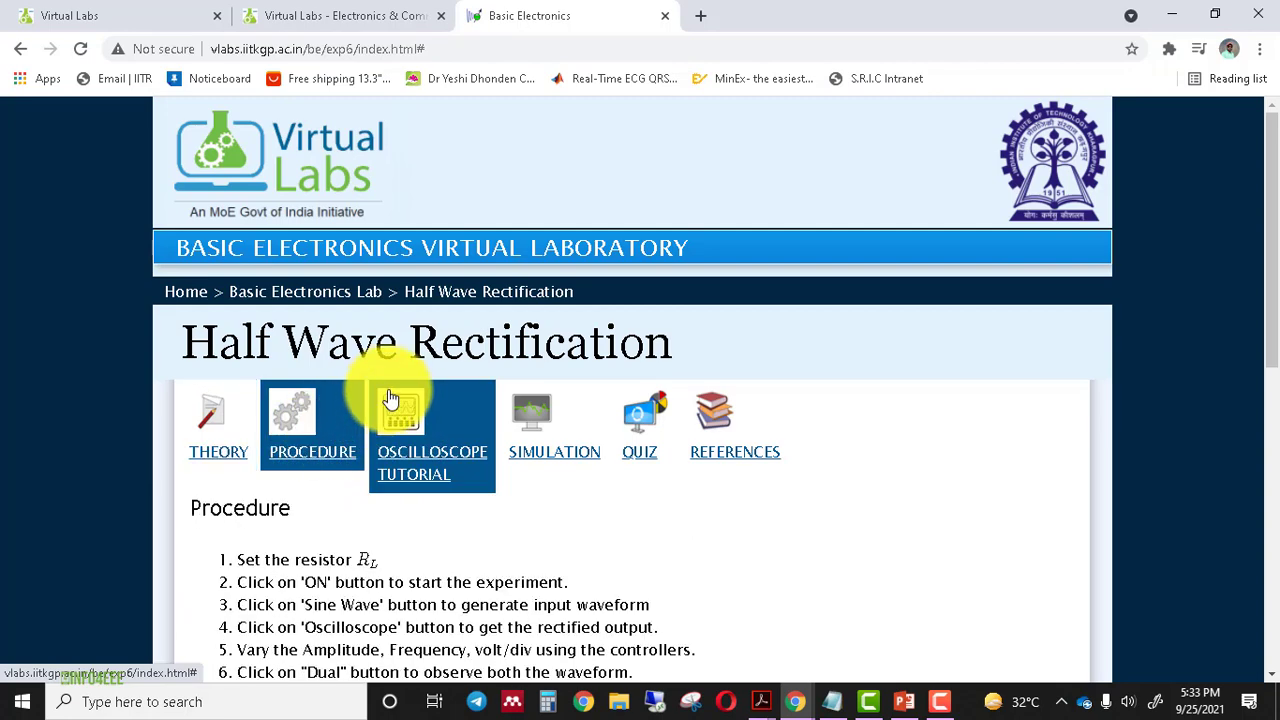
pyautogui.scroll(-3, 391, 399)
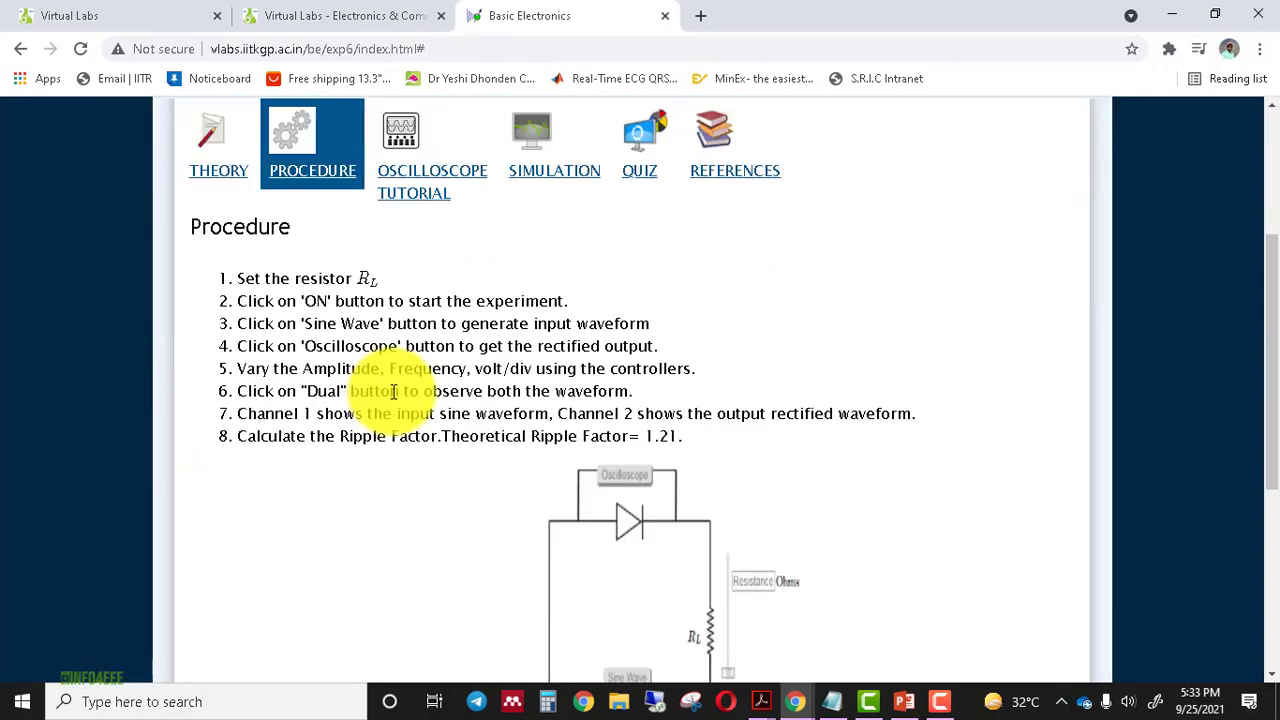
pyautogui.scroll(-5, 393, 391)
pyautogui.scroll(4, 392, 398)
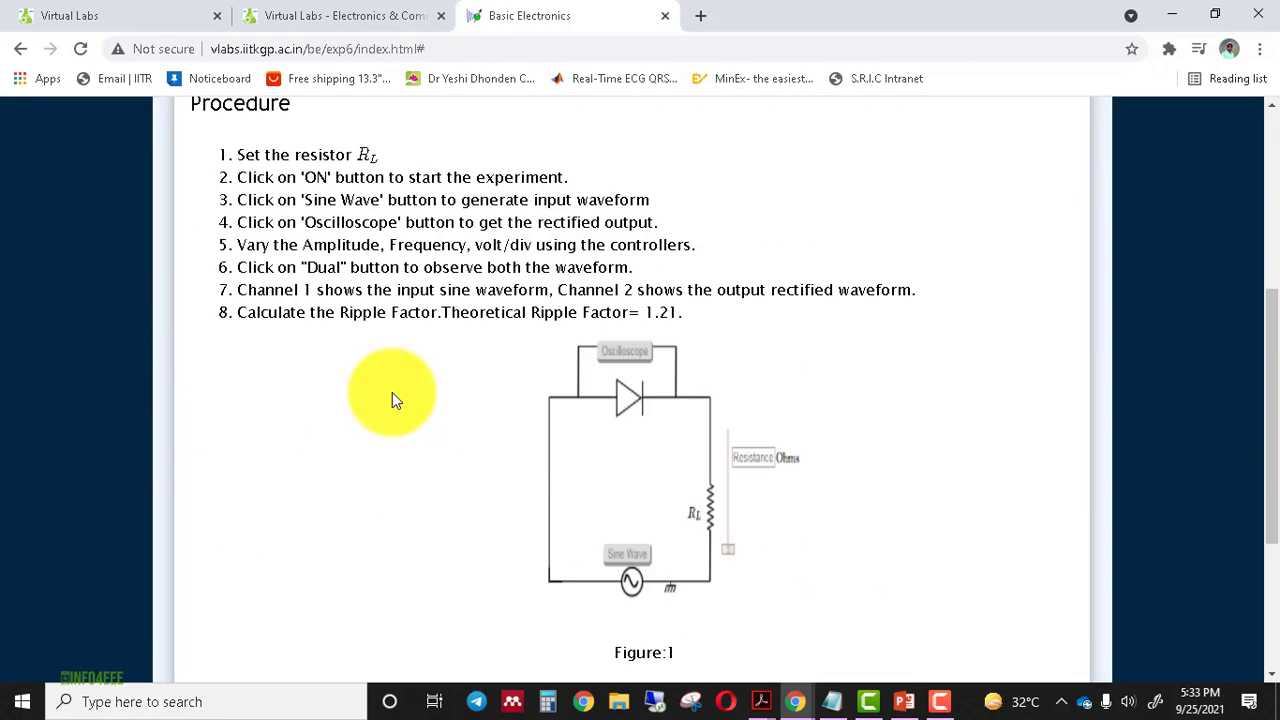
pyautogui.scroll(1, 392, 392)
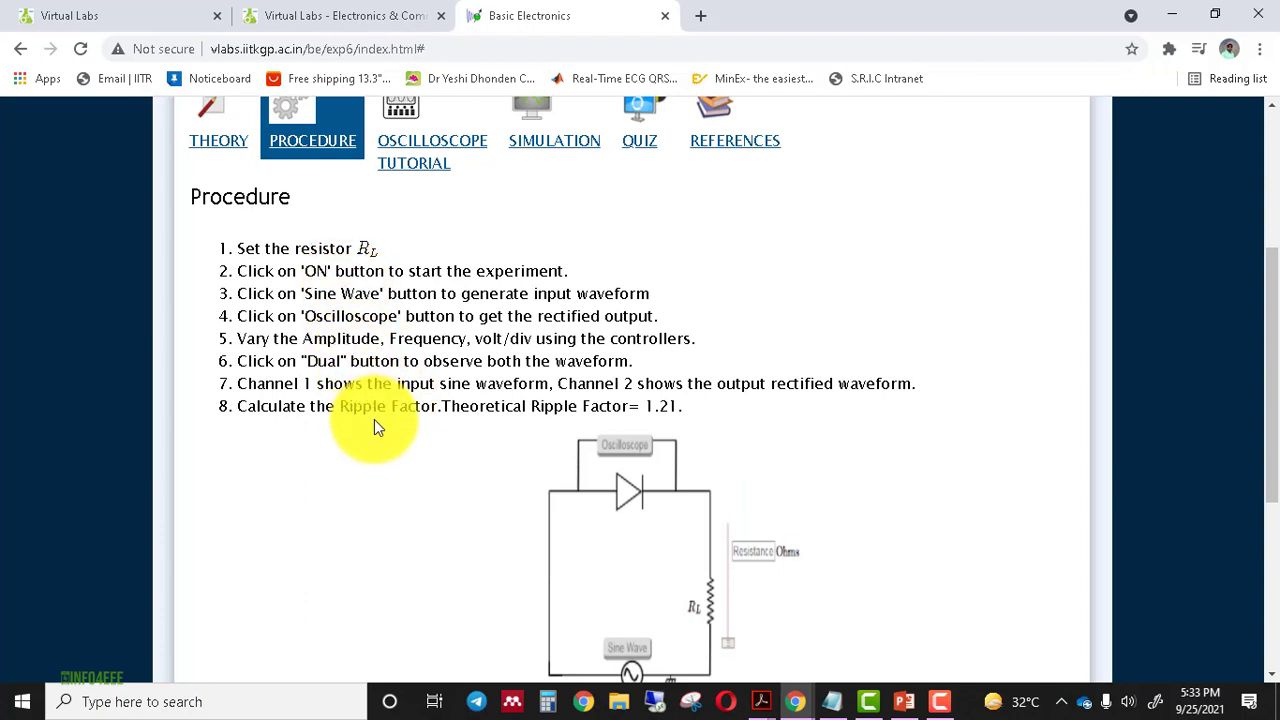
# Open the Oscilloscope Tutorial and review the volts/div and time/div explanations with their figures
pyautogui.click(430, 117)
pyautogui.scroll(-4, 463, 352)
pyautogui.scroll(-5, 463, 352)
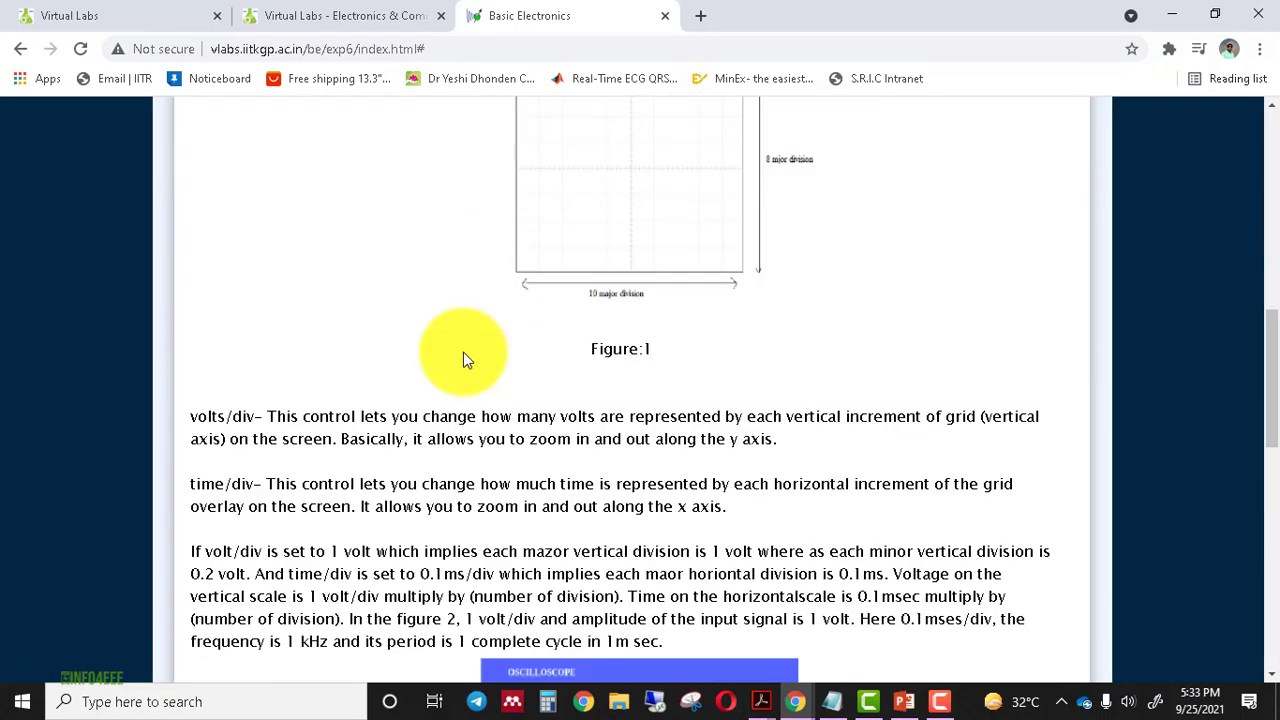
pyautogui.scroll(-5, 550, 290)
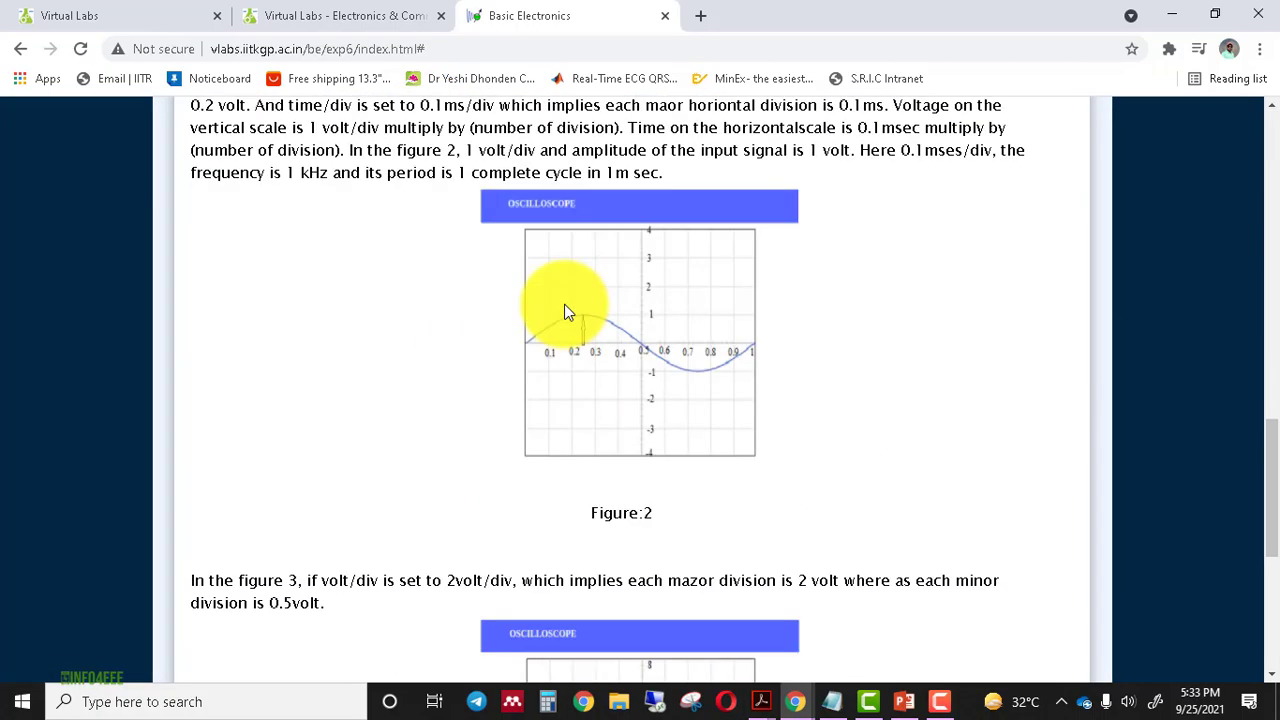
# Open the Half Wave Rectifier simulation from the experiment's Simulation section and look over its circuit and controls
pyautogui.scroll(12, 550, 290)
pyautogui.click(543, 273)
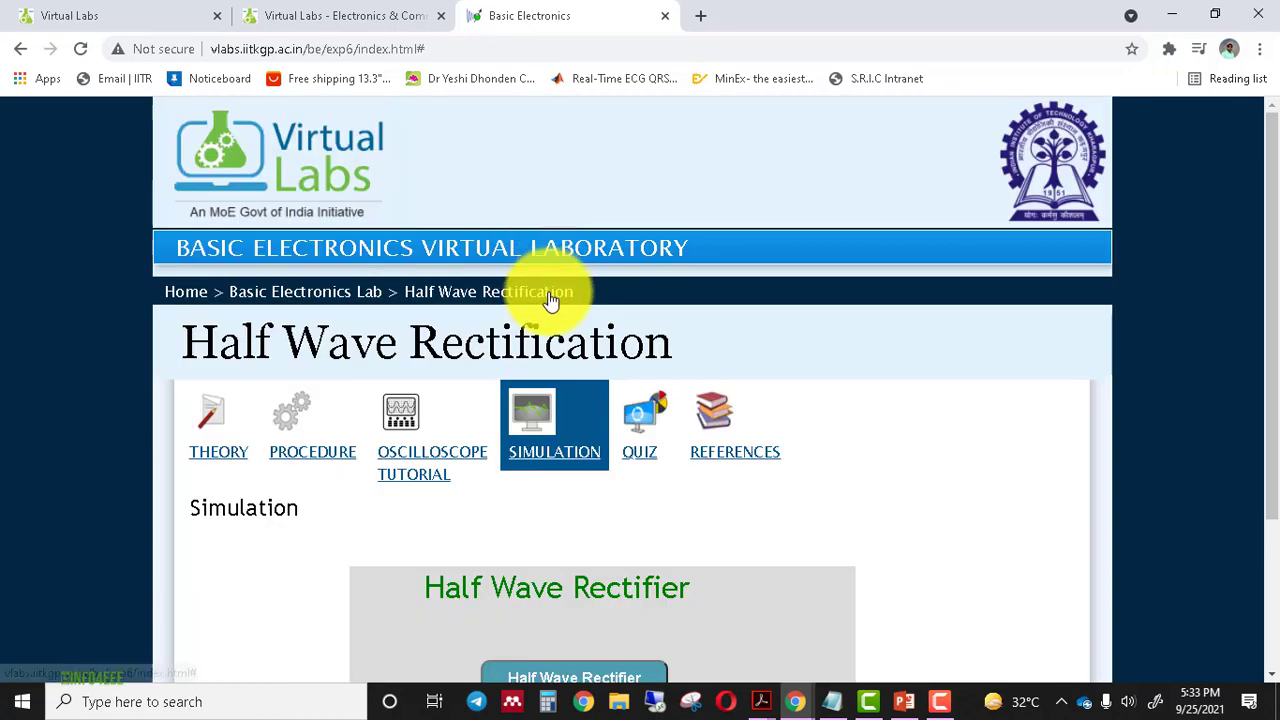
pyautogui.scroll(-2, 555, 308)
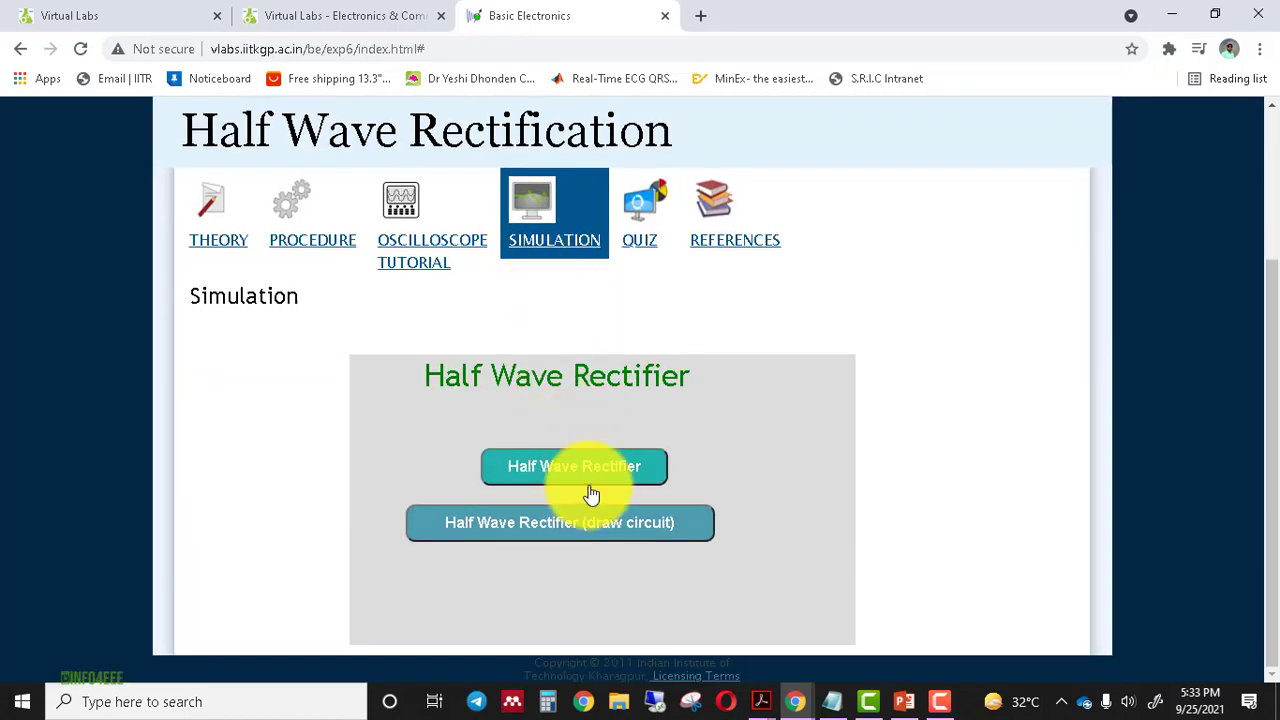
pyautogui.click(590, 490)
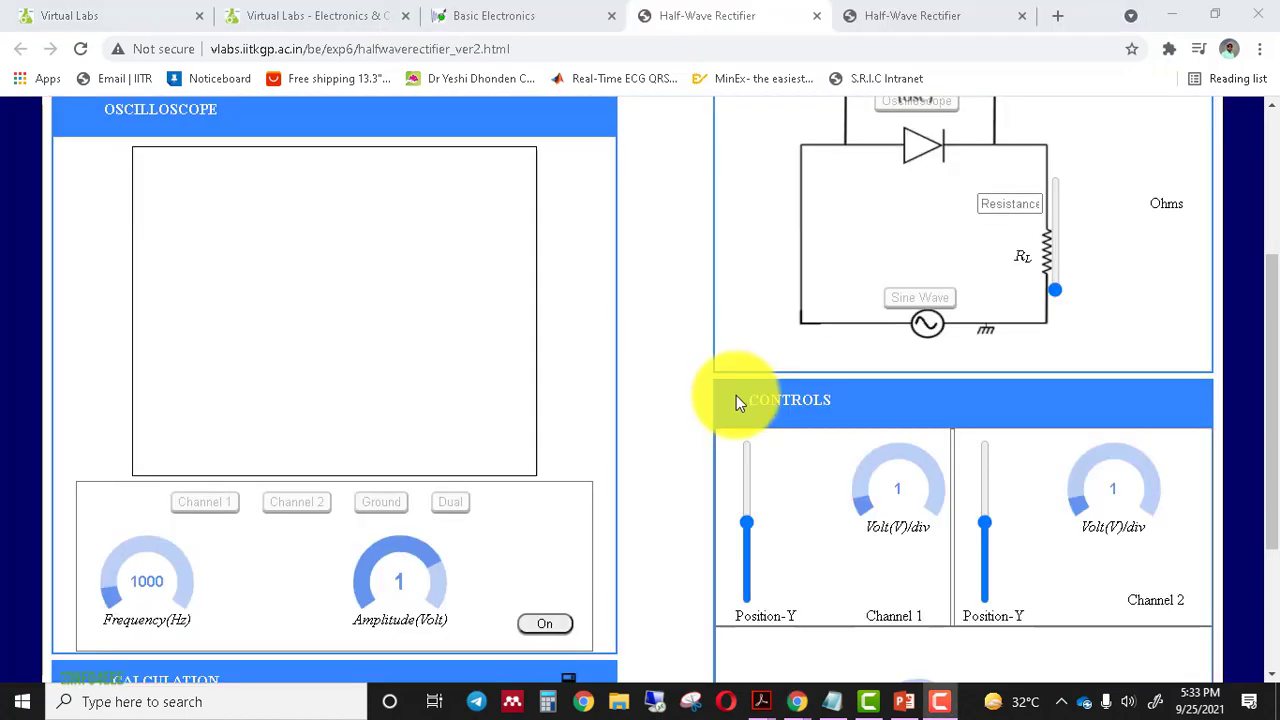
pyautogui.scroll(2, 760, 380)
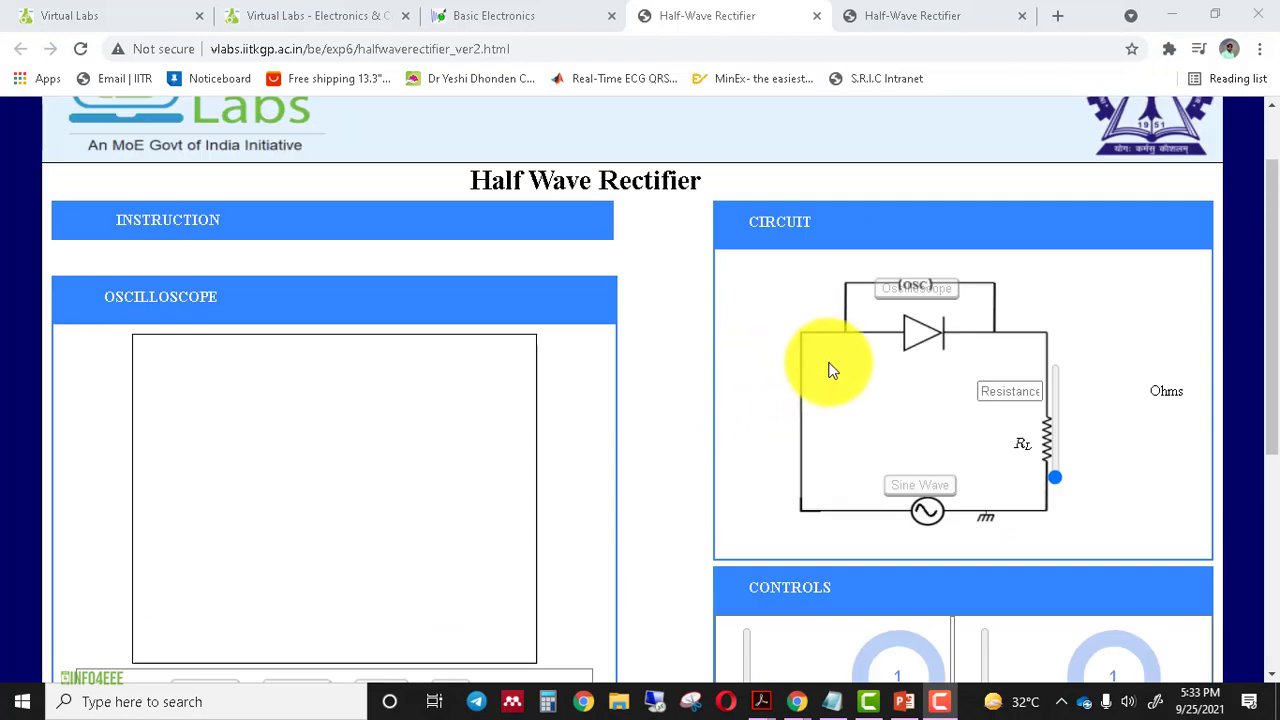
pyautogui.scroll(-2, 863, 439)
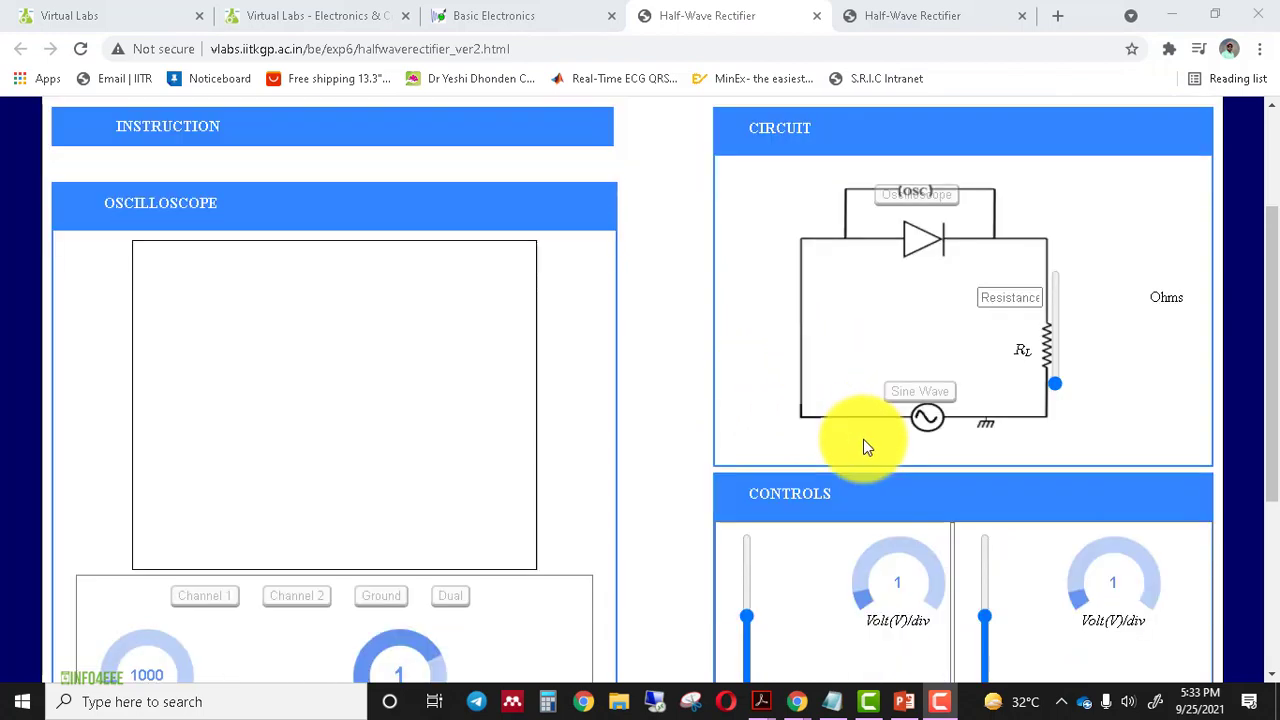
pyautogui.scroll(1, 909, 394)
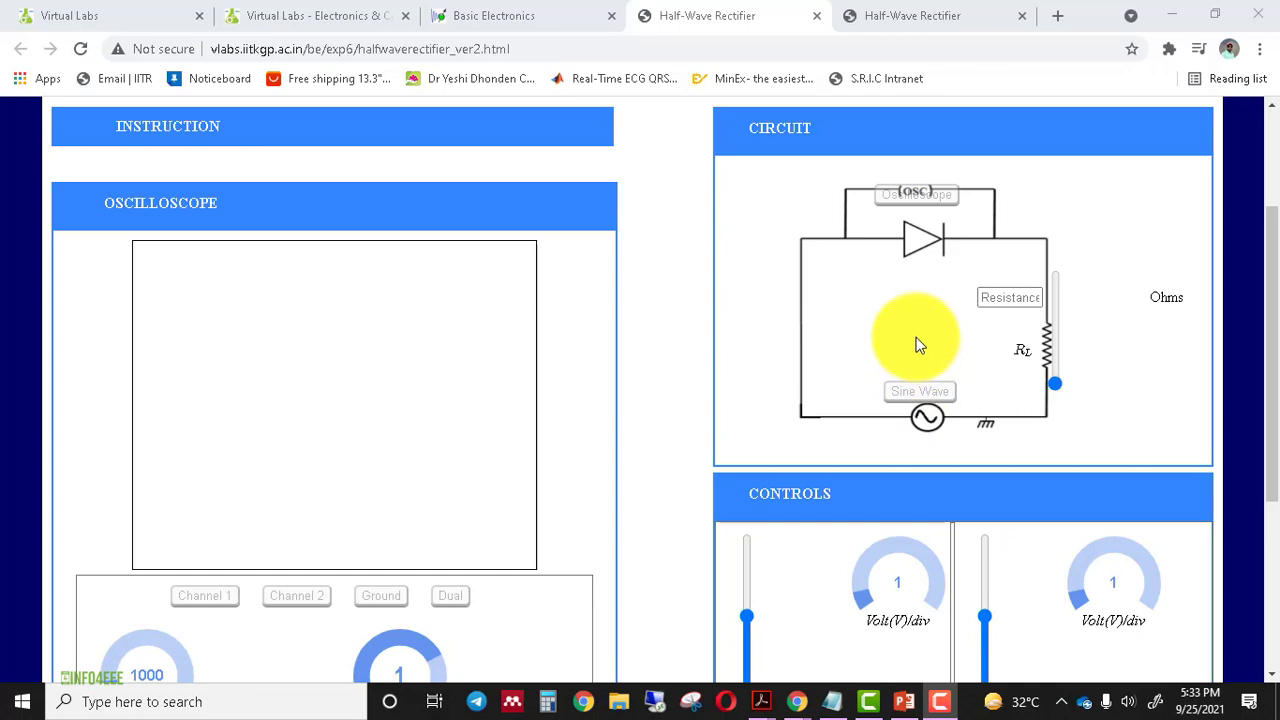
pyautogui.scroll(-2, 917, 340)
# Switch to the draw-circuit version of the Half Wave Rectifier simulation and look over its terminals, oscilloscope and controls
pyautogui.hotkey('ctrl', 'Tab')
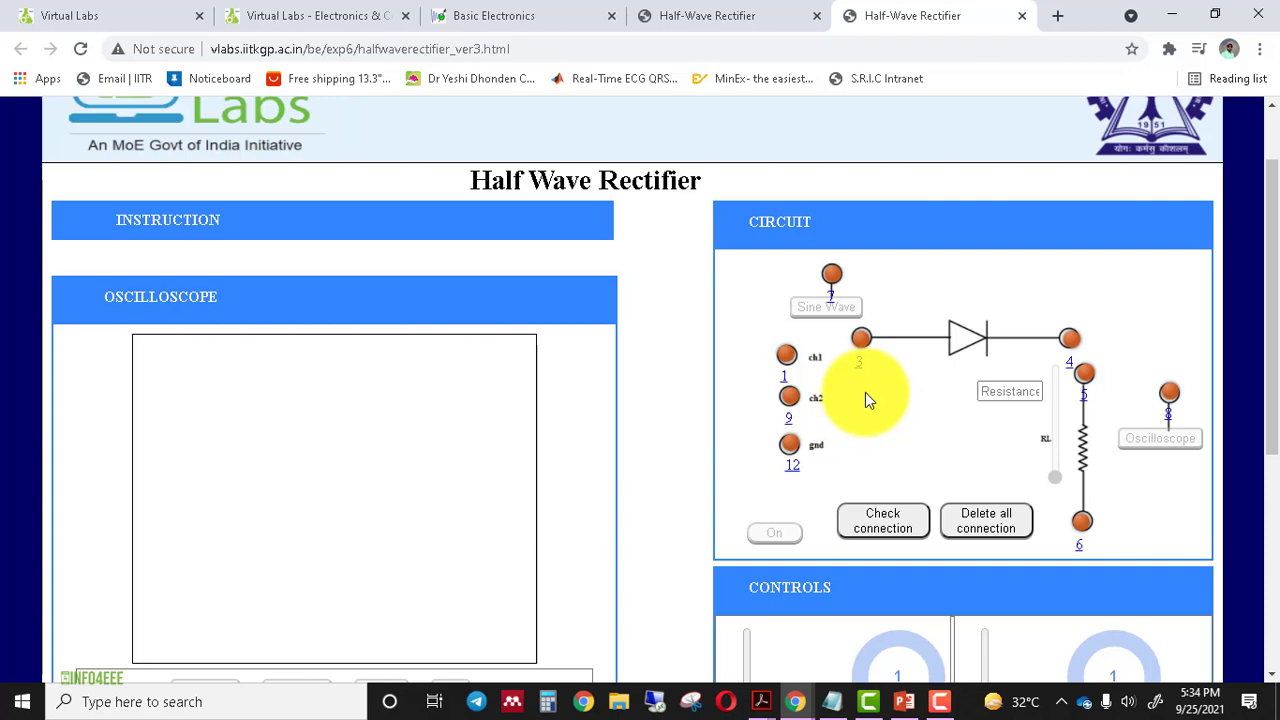
pyautogui.scroll(-2, 868, 405)
pyautogui.scroll(-1, 872, 425)
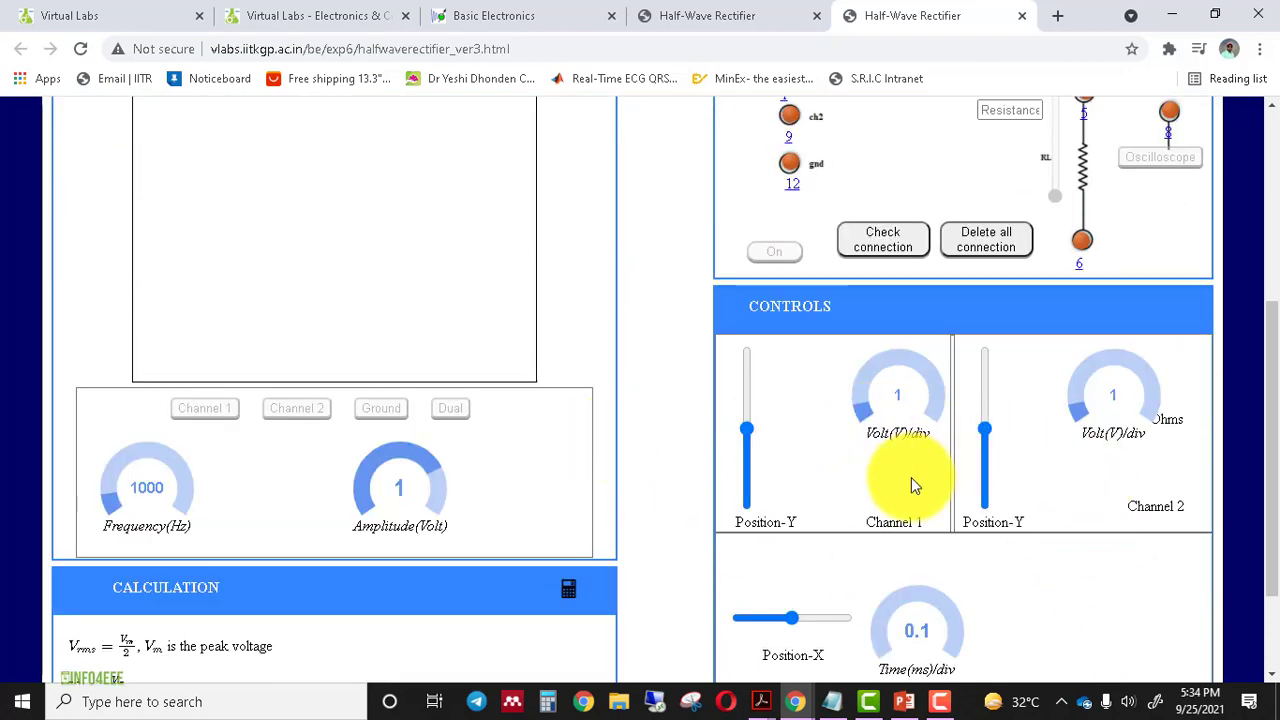
pyautogui.scroll(3, 912, 486)
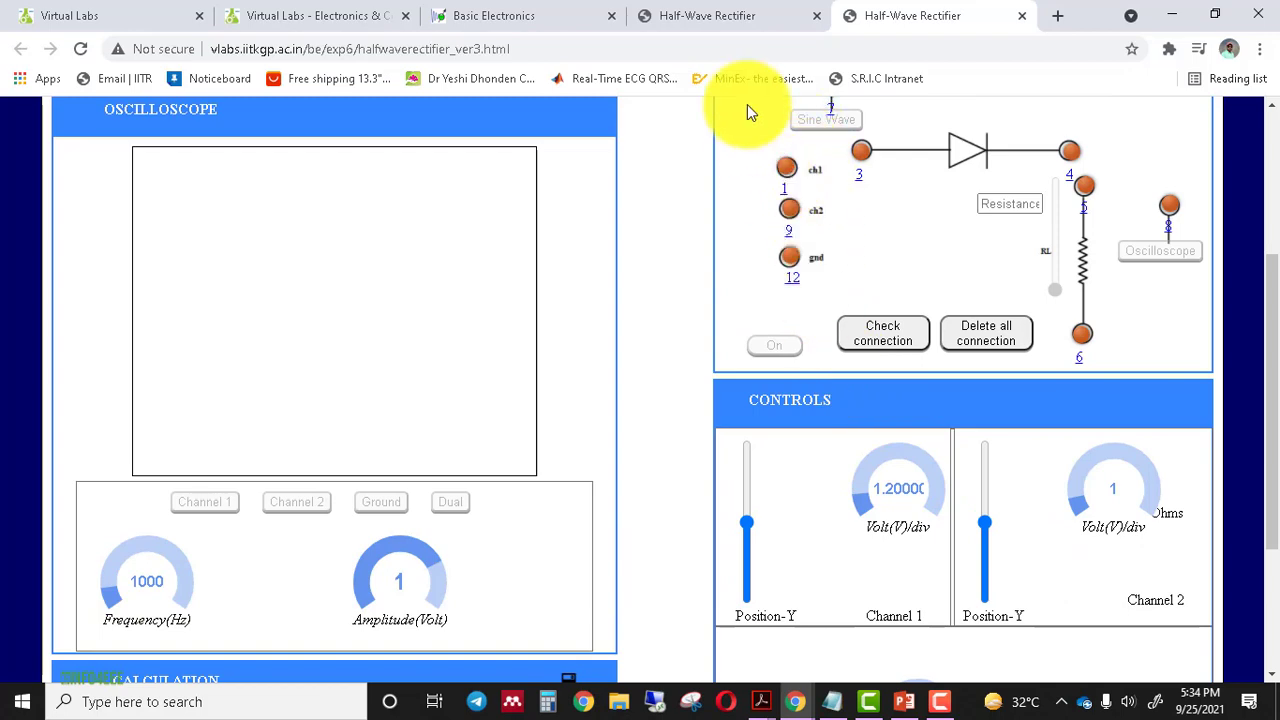
# Return to the prewired Half Wave Rectifier simulation and read its experiment instructions
pyautogui.click(735, 15)
pyautogui.scroll(4, 671, 340)
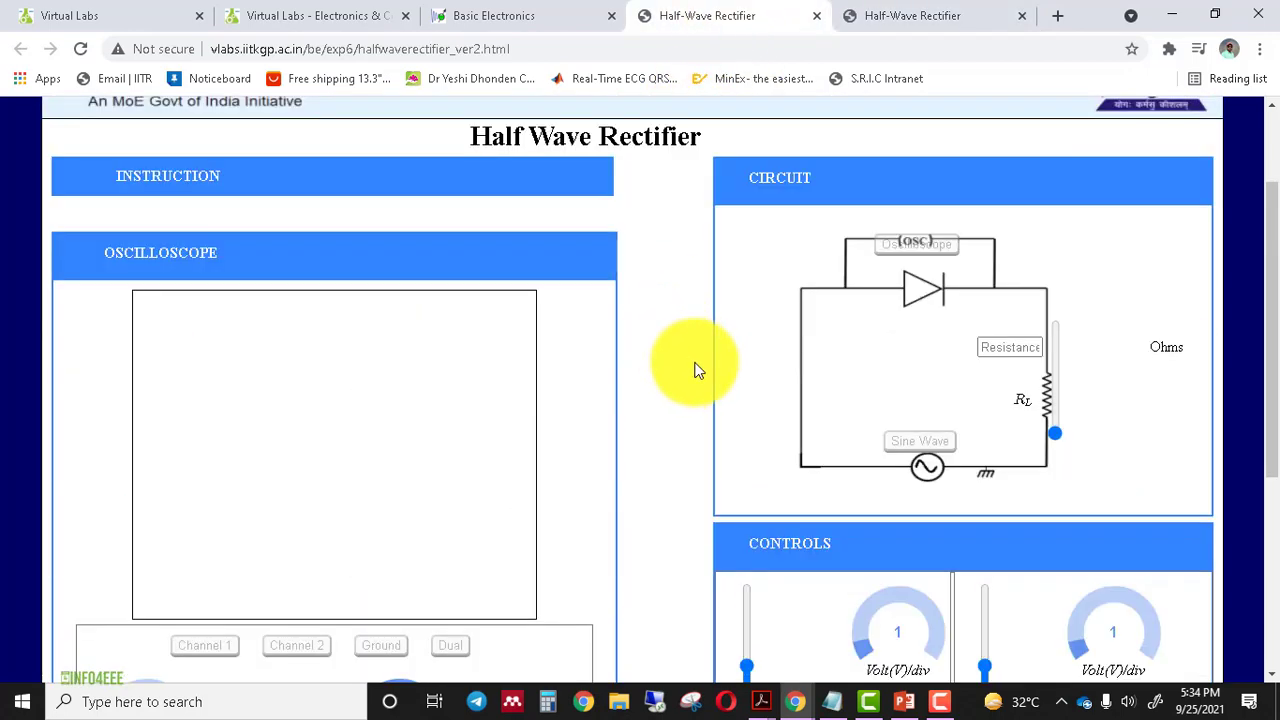
pyautogui.click(172, 175)
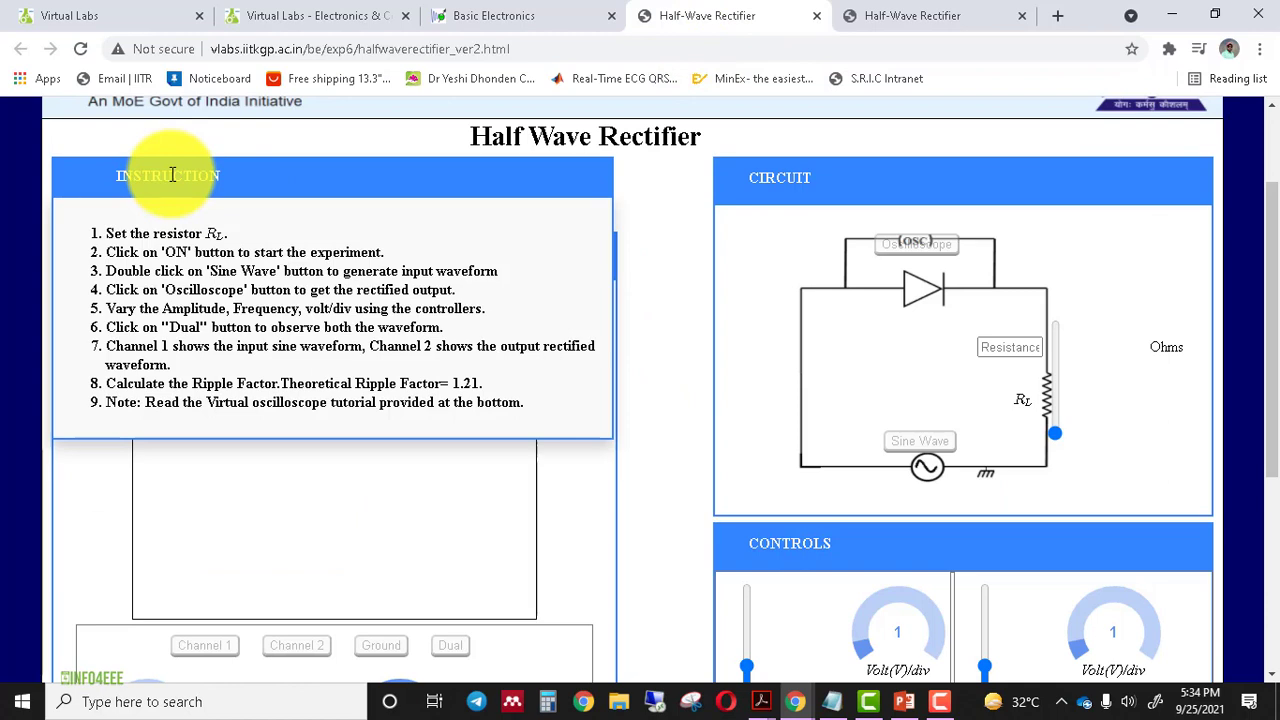
pyautogui.click(172, 175)
# Set the load resistance RL to 500 ohms and turn the experiment on
pyautogui.moveTo(1055, 434); pyautogui.dragTo(1062, 397)
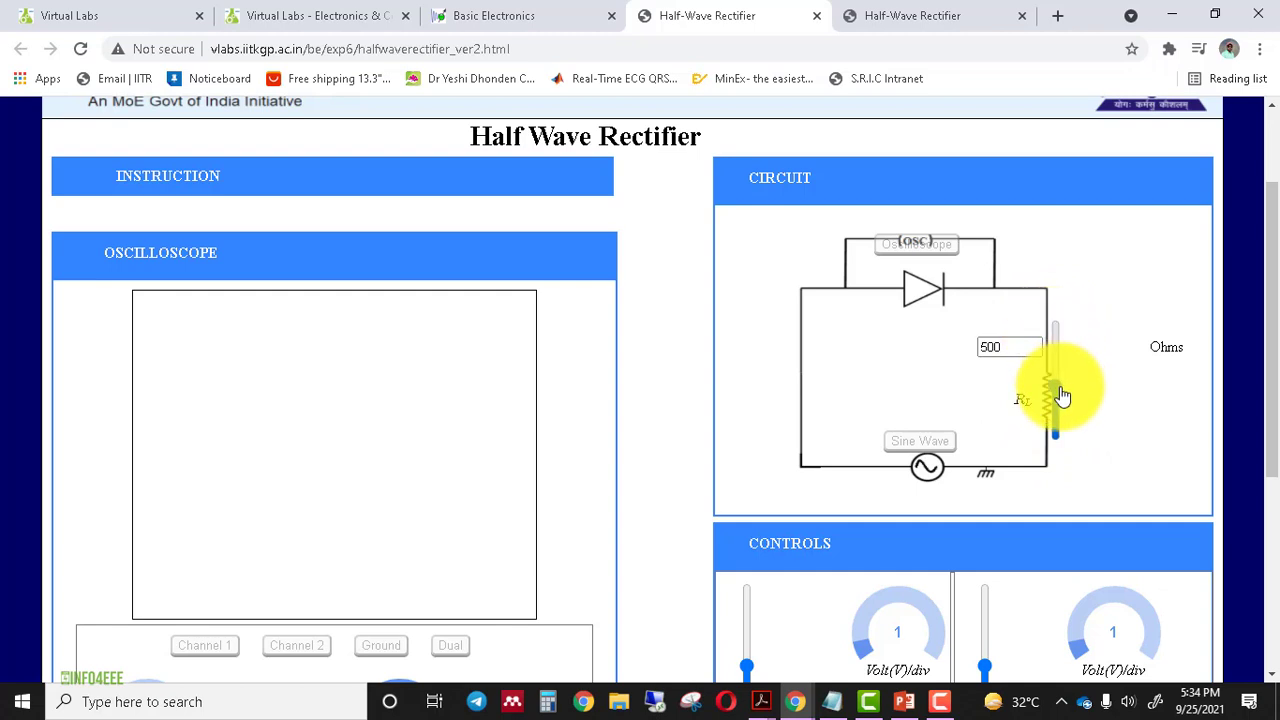
pyautogui.scroll(-2, 457, 343)
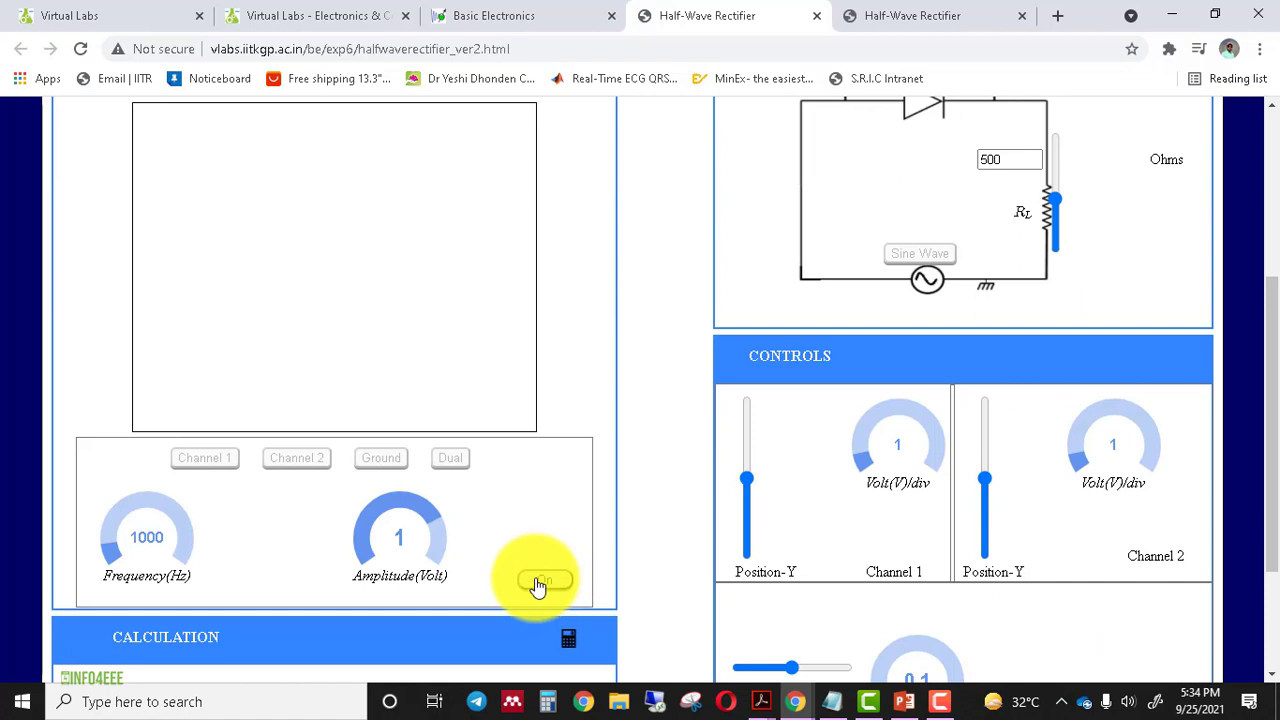
pyautogui.click(538, 582)
# Generate the sine wave input and display the rectified output on the oscilloscope
pyautogui.scroll(2, 538, 582)
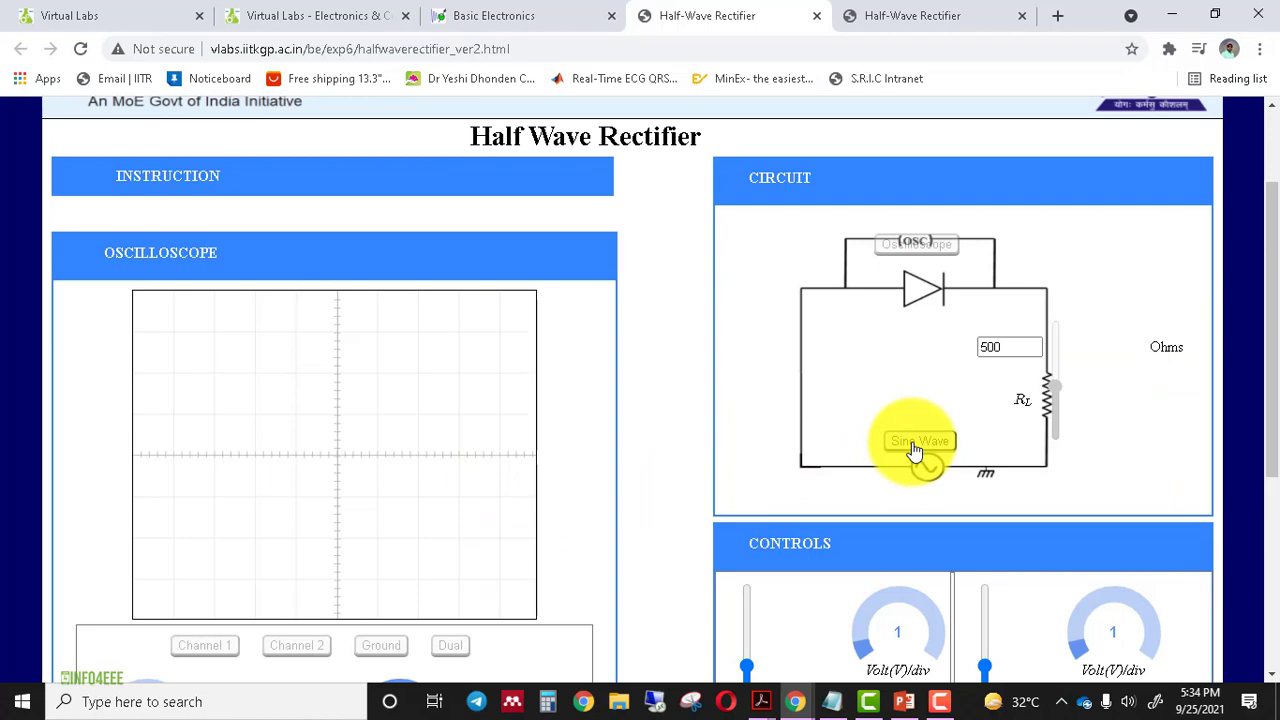
pyautogui.click(935, 248)
pyautogui.scroll(-4, 930, 250)
pyautogui.scroll(3, 537, 365)
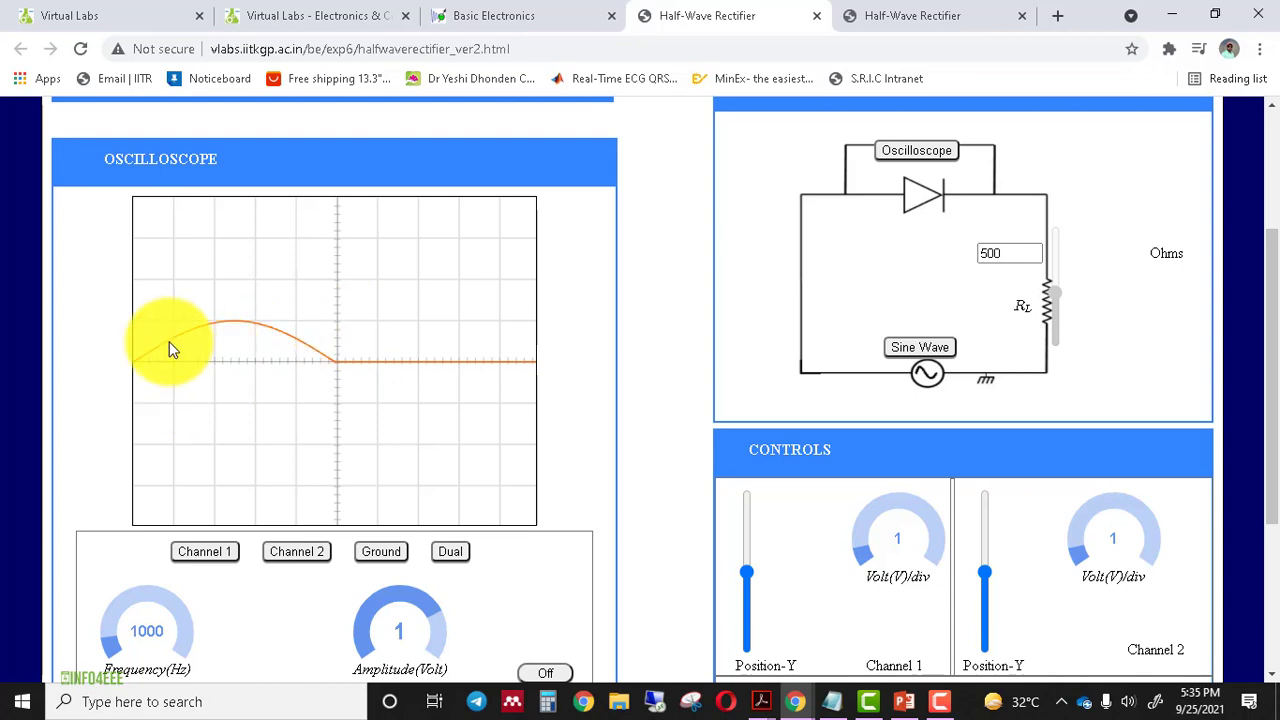
# Set the amplitude to 1.3 V and compare the waveforms in the Channel 1, Channel 2 and Dual displays
pyautogui.scroll(-2, 169, 341)
pyautogui.scroll(3, 357, 466)
pyautogui.scroll(1, 228, 288)
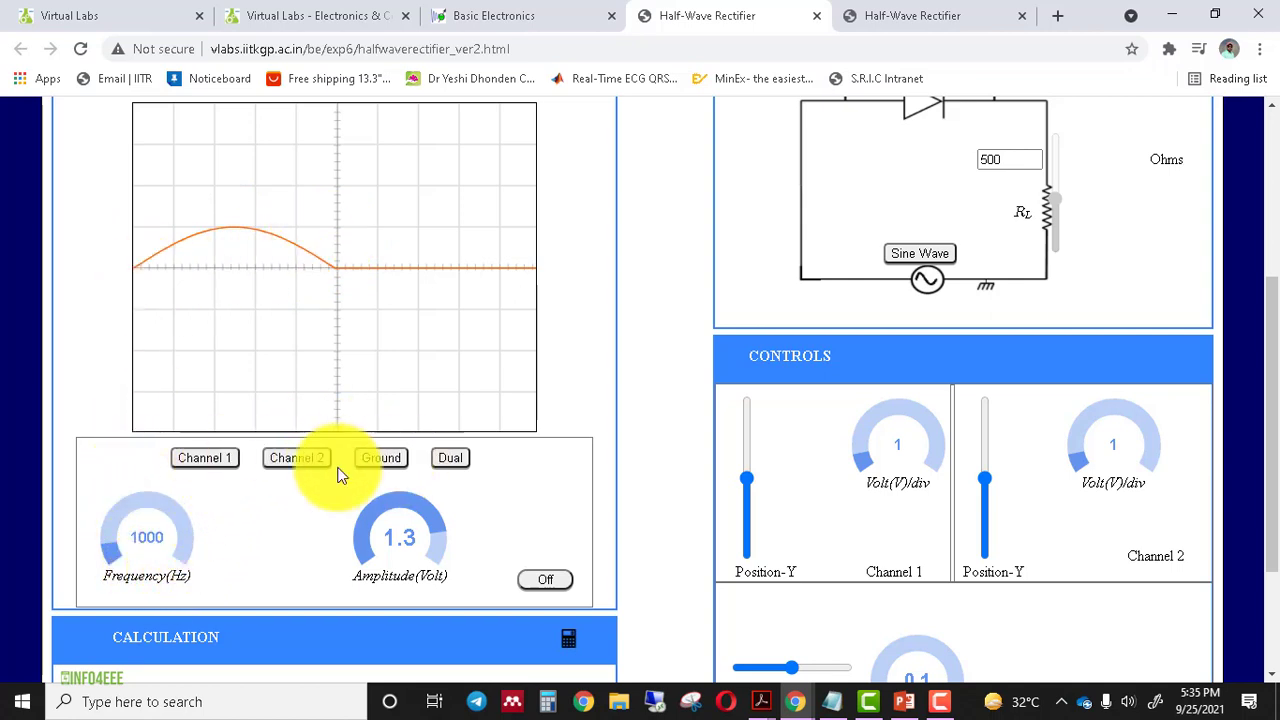
pyautogui.click(207, 466)
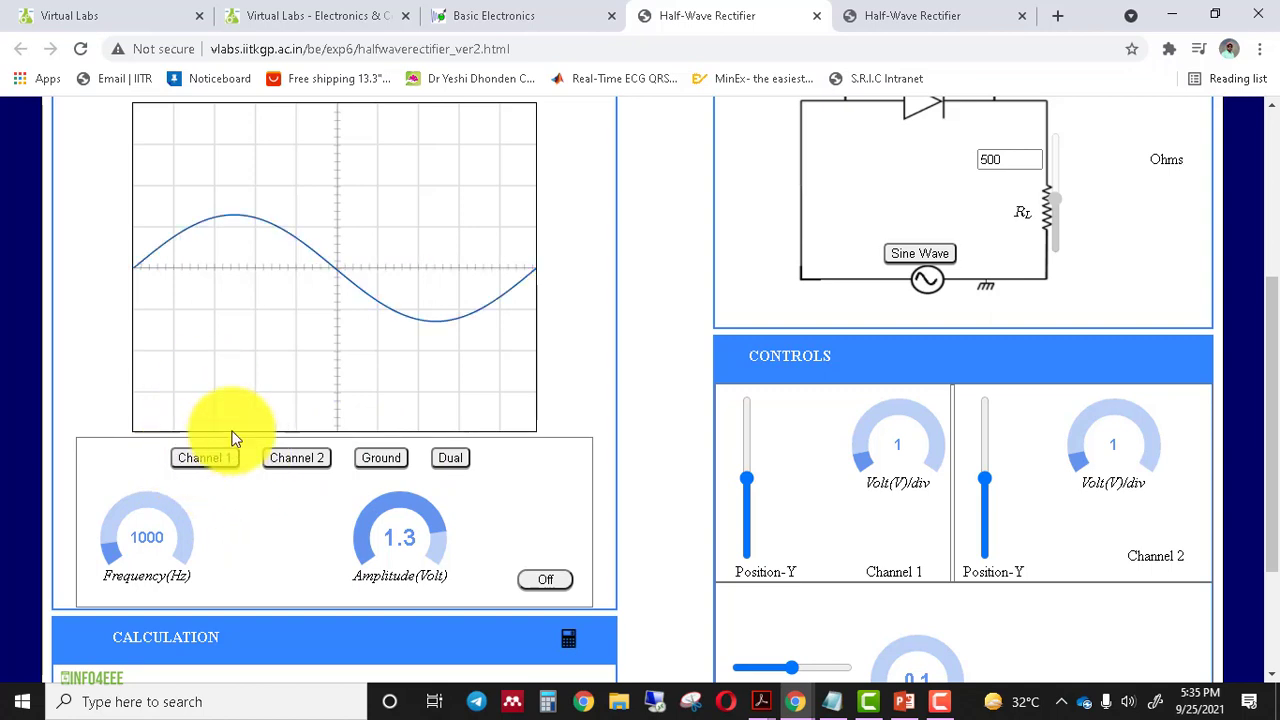
pyautogui.click(300, 464)
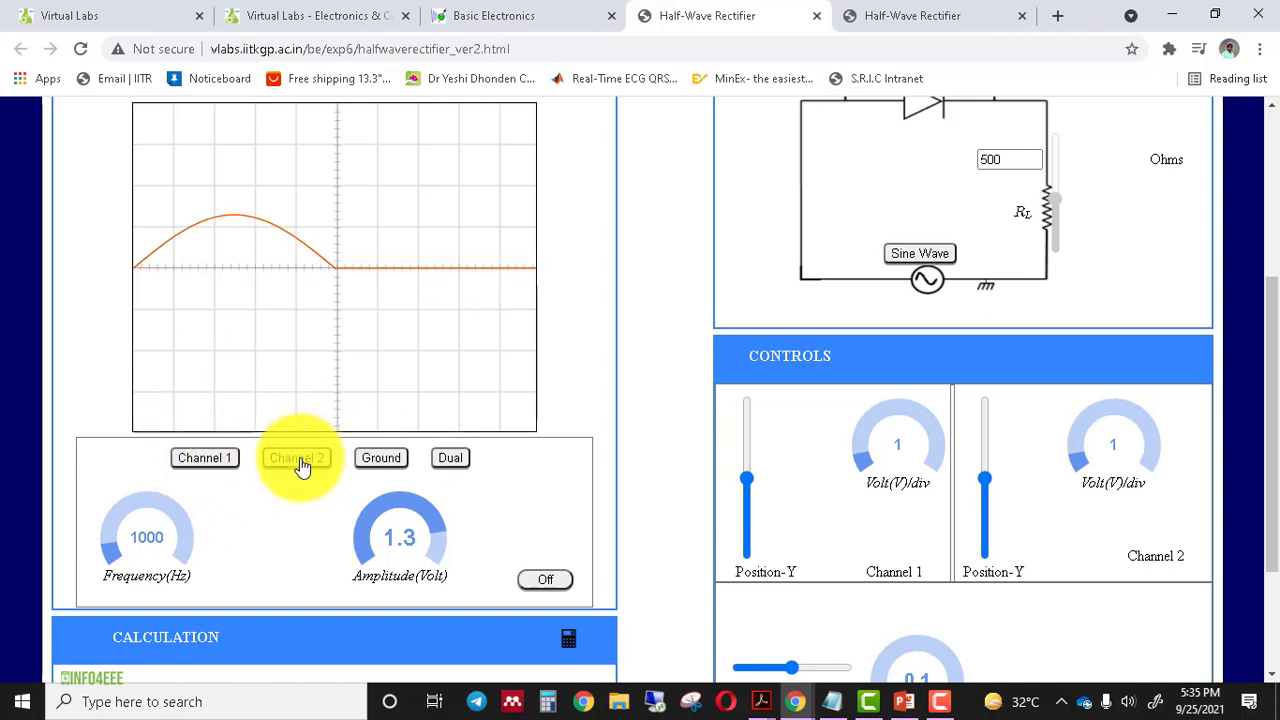
pyautogui.click(453, 462)
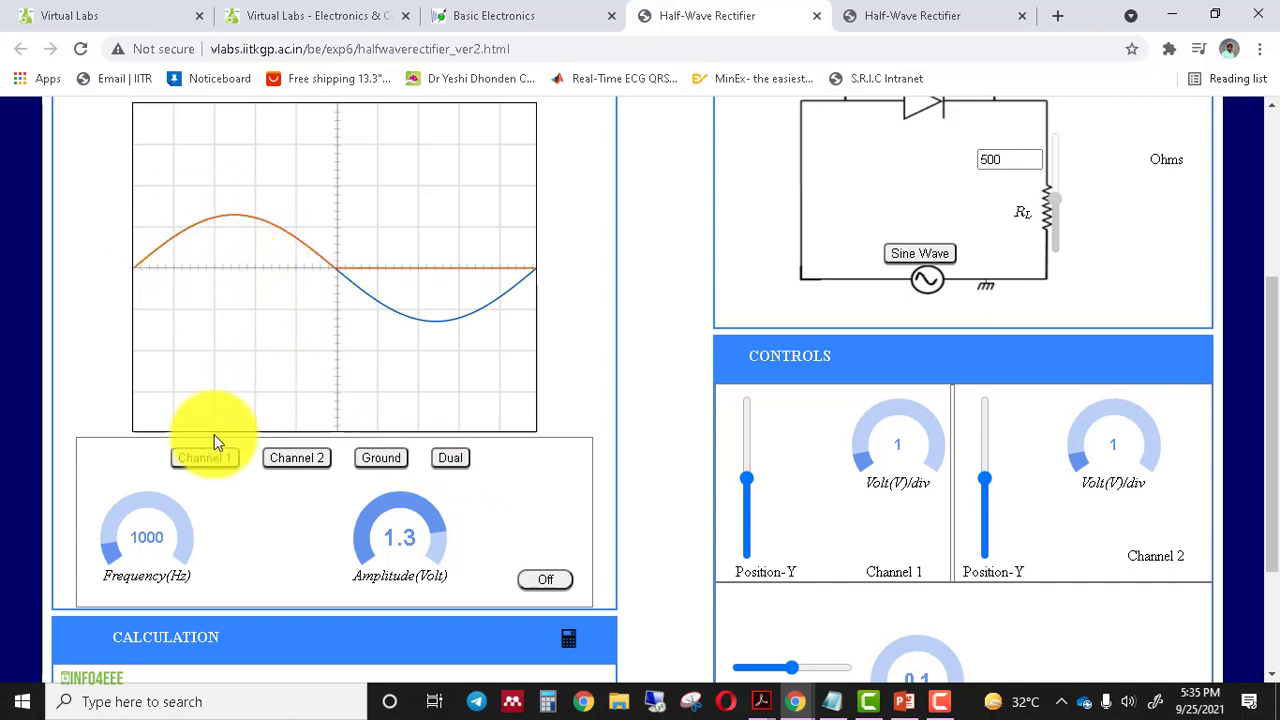
pyautogui.click(207, 460)
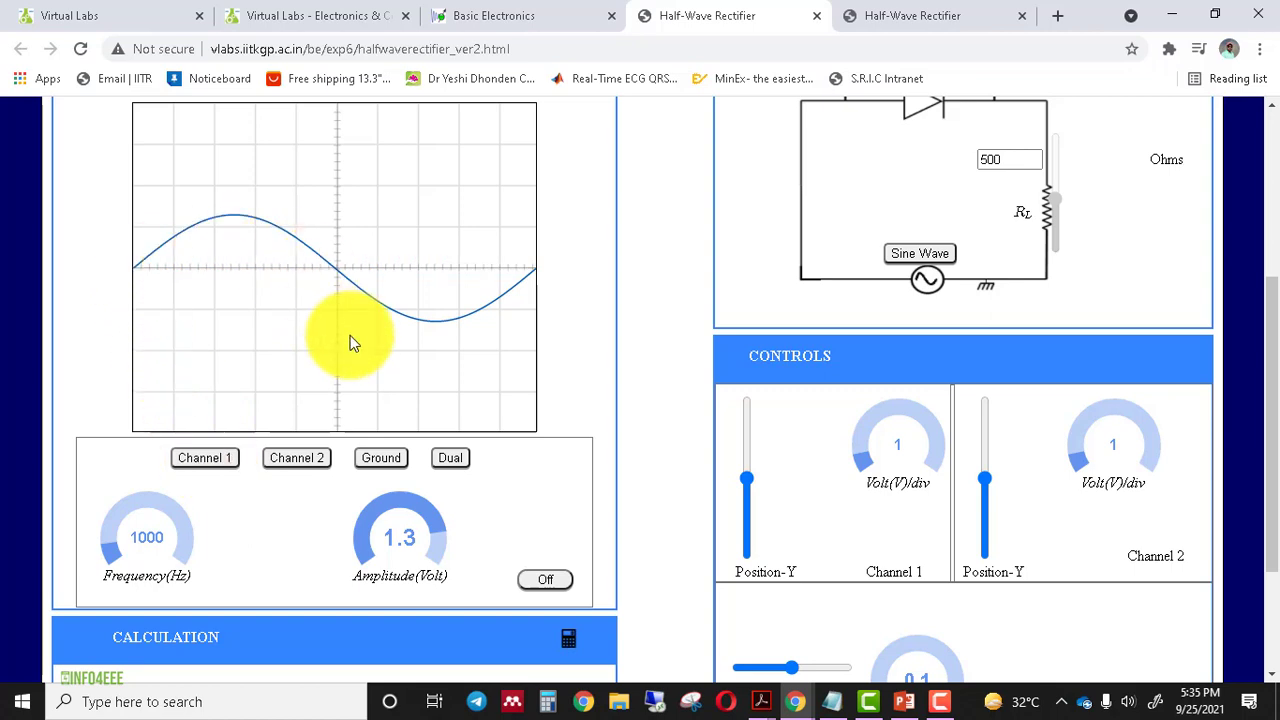
pyautogui.click(325, 458)
pyautogui.click(452, 460)
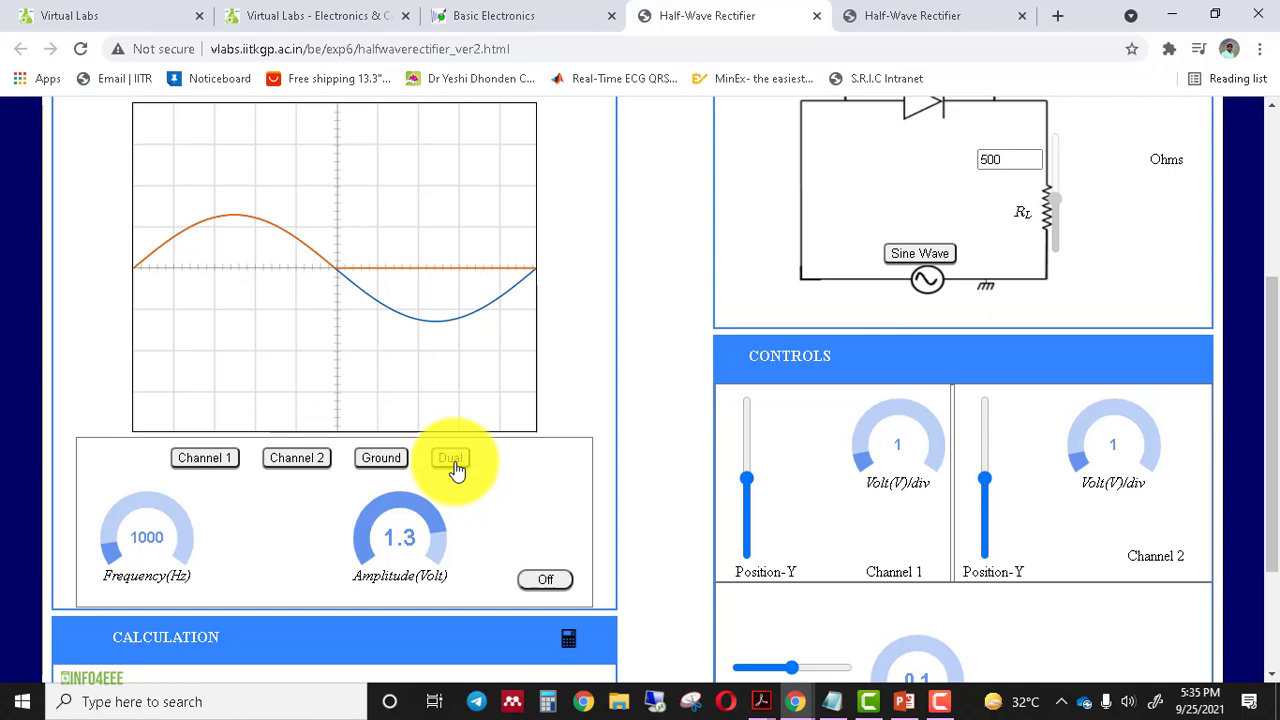
# Set the frequency to 4000 Hz and the amplitude to 1.5 V, checking the Channel 1 and Channel 2 waveforms
pyautogui.click(207, 458)
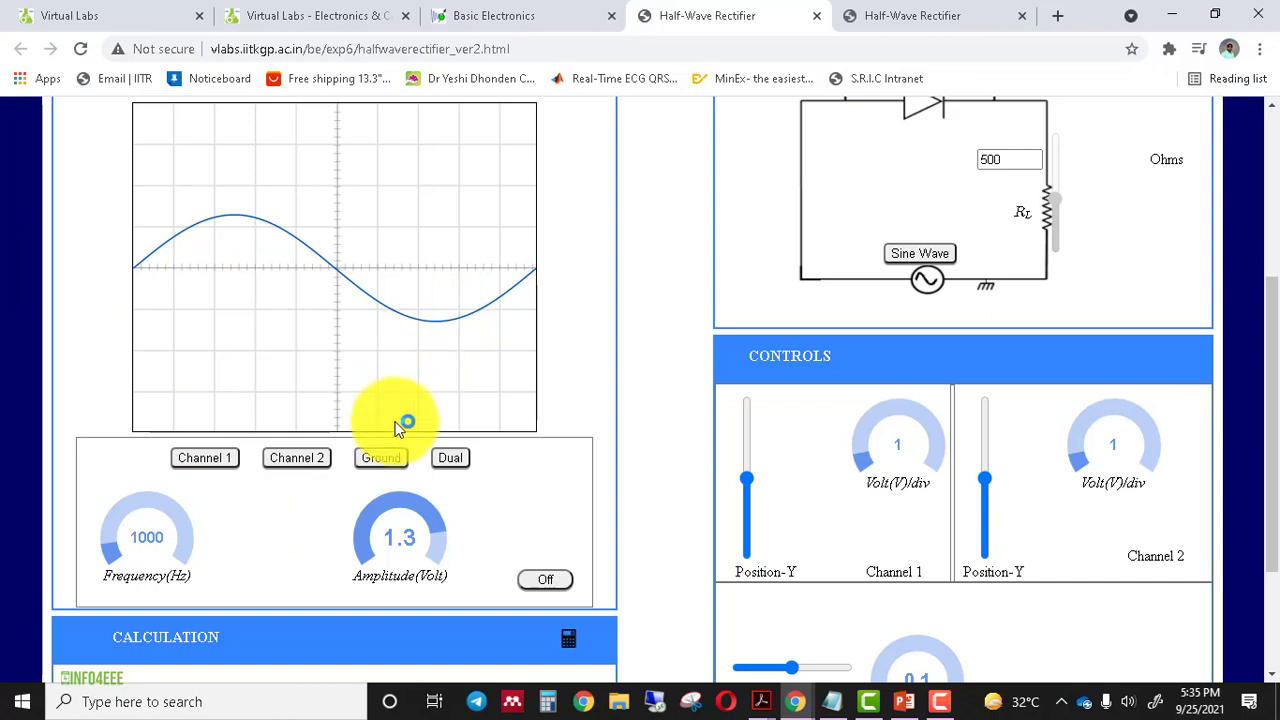
pyautogui.moveTo(130, 549)
pyautogui.mouseDown()
pyautogui.moveTo(106, 551)
pyautogui.moveTo(106, 537)
pyautogui.moveTo(153, 508)
pyautogui.moveTo(179, 535)
pyautogui.mouseUp()
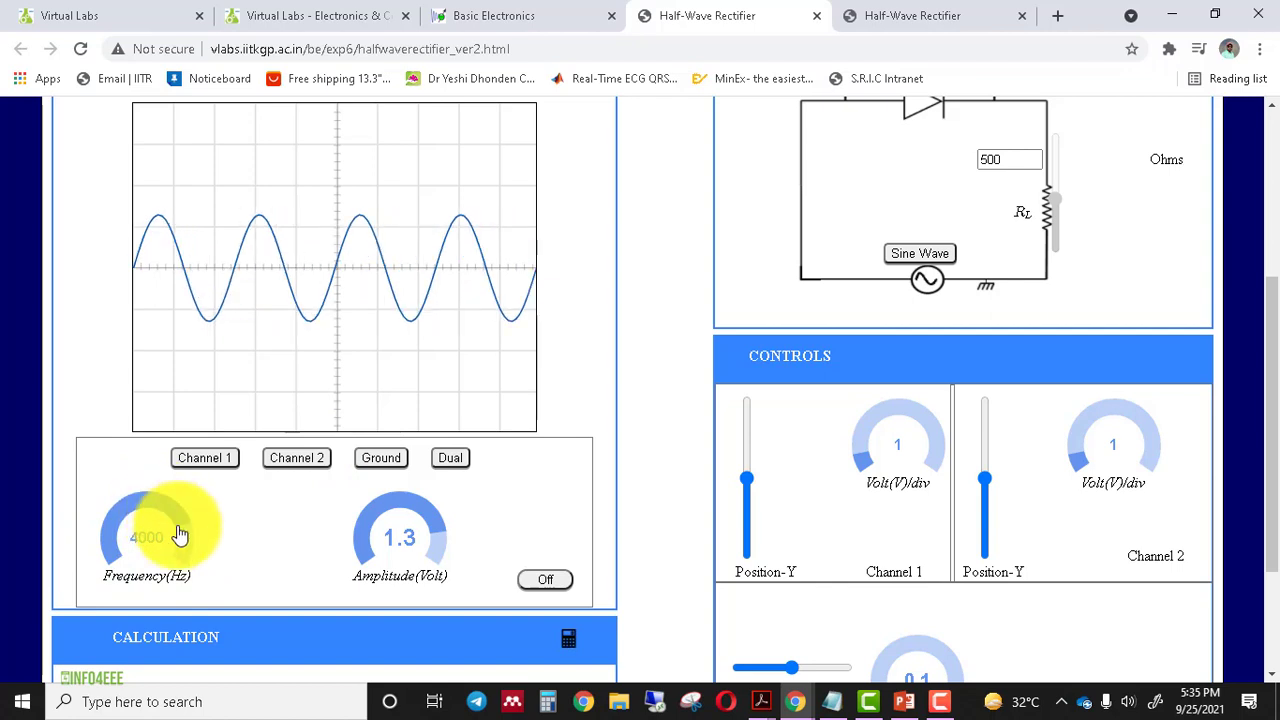
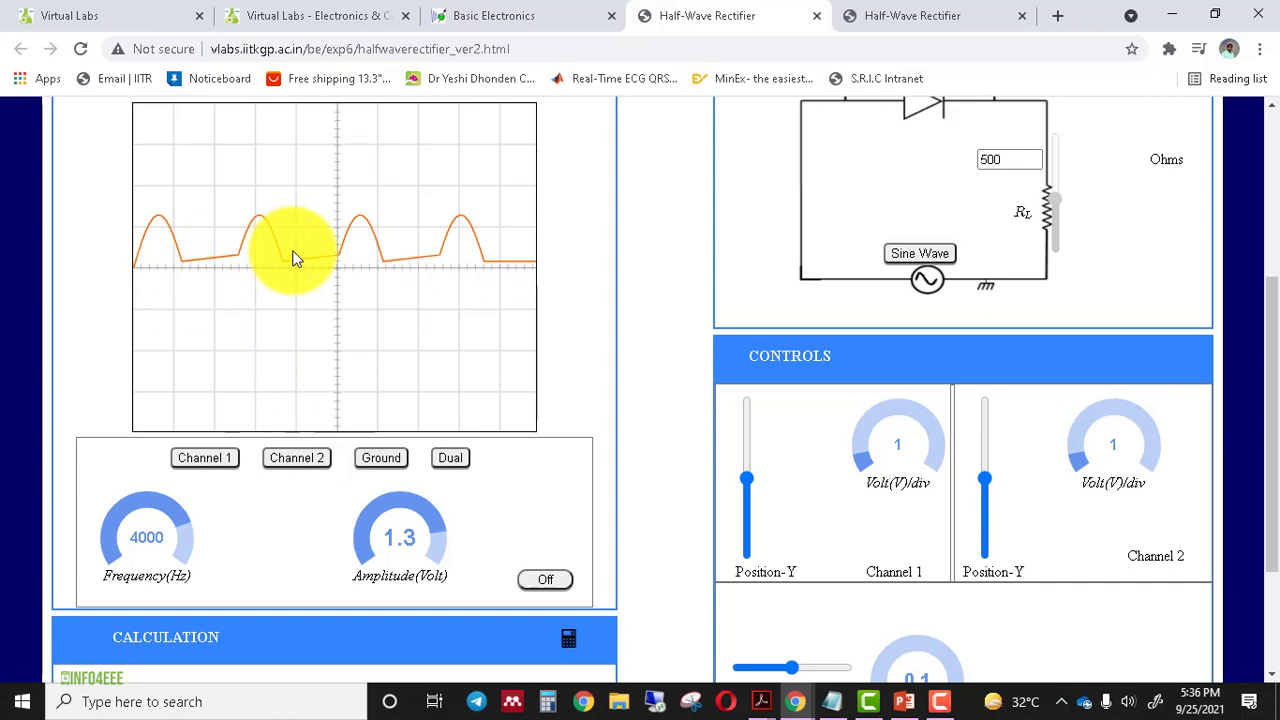
pyautogui.moveTo(430, 515); pyautogui.dragTo(370, 513)
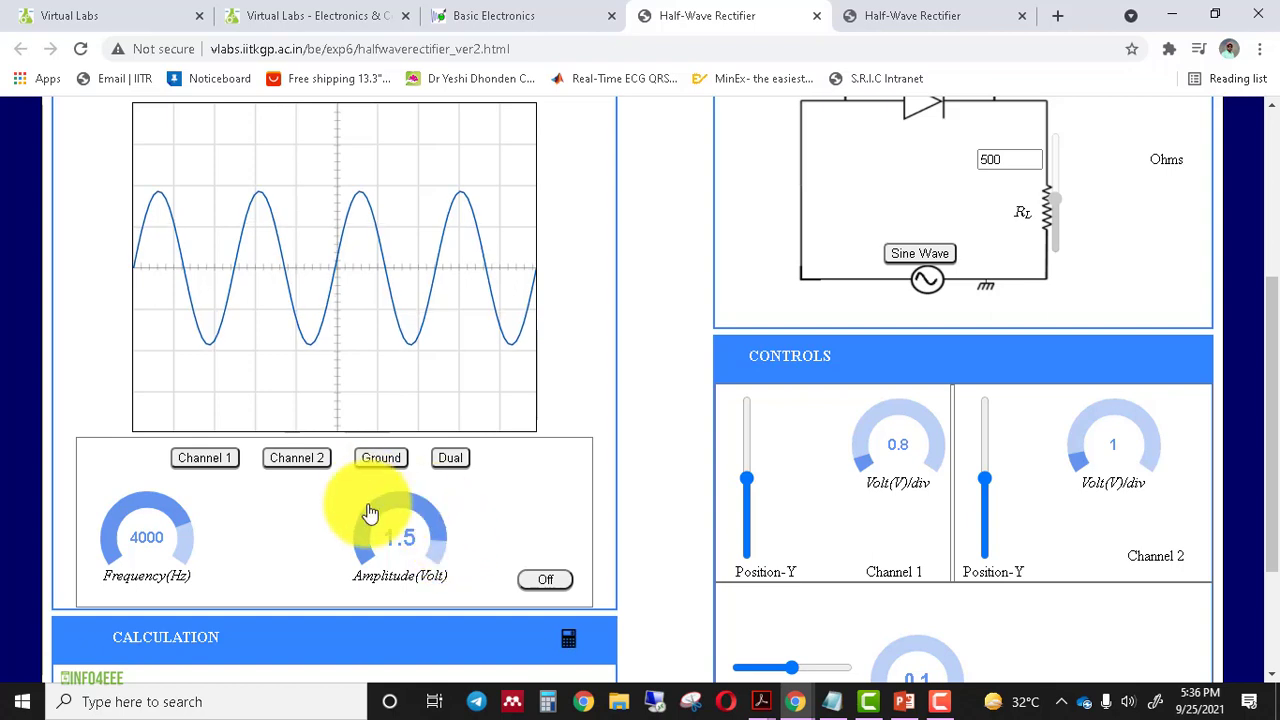
pyautogui.click(312, 461)
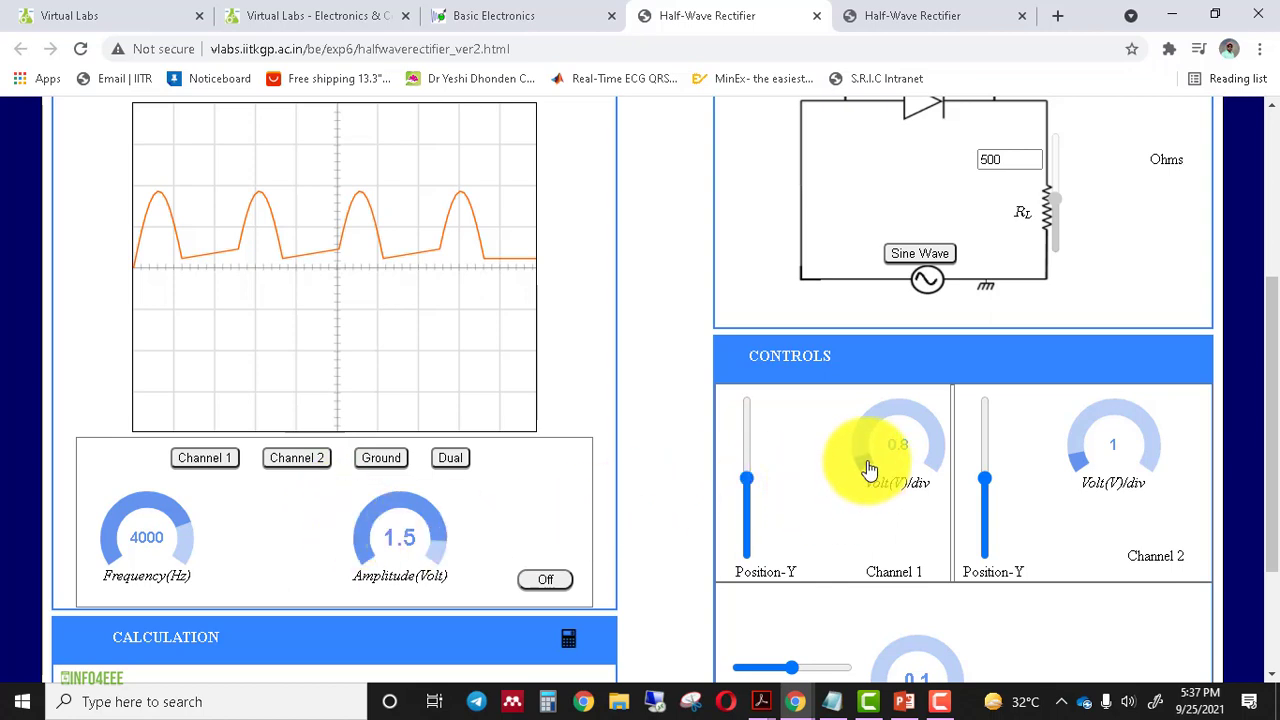
# Vary Channel 1's volts per division through 1.6, 1 and 4, and set Channel 2's to 2.5
pyautogui.click(224, 460)
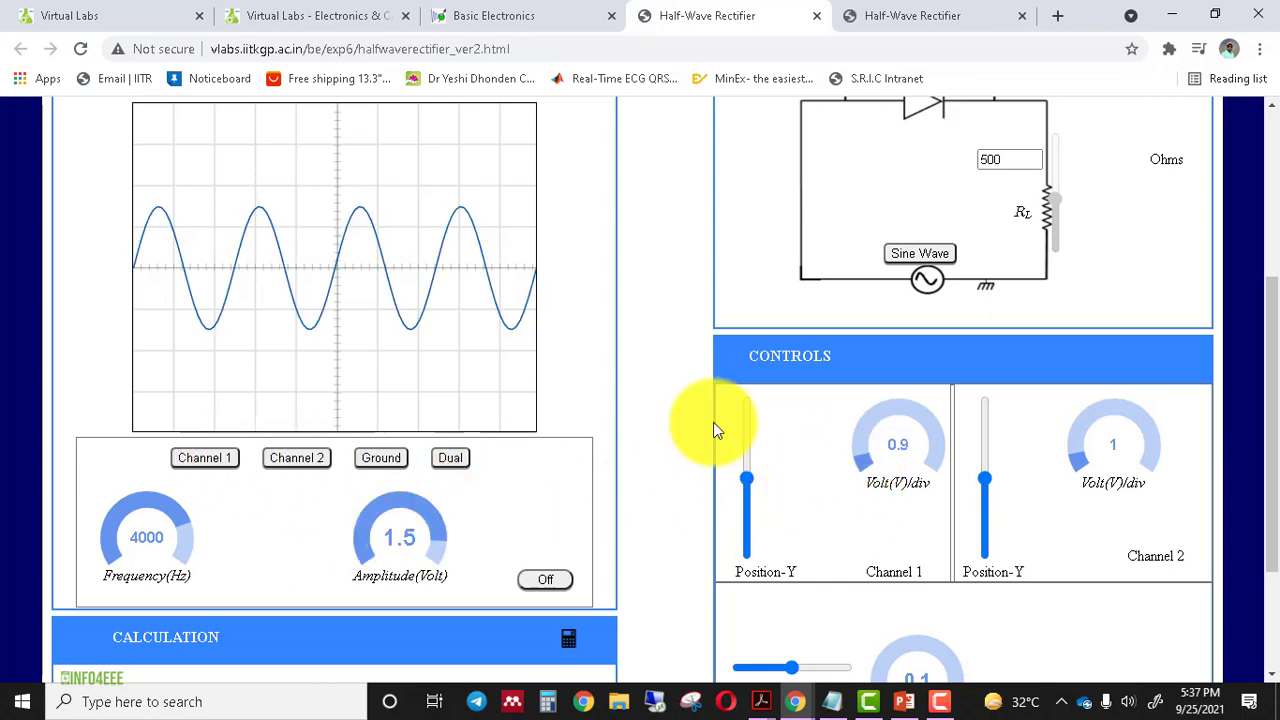
pyautogui.click(859, 453)
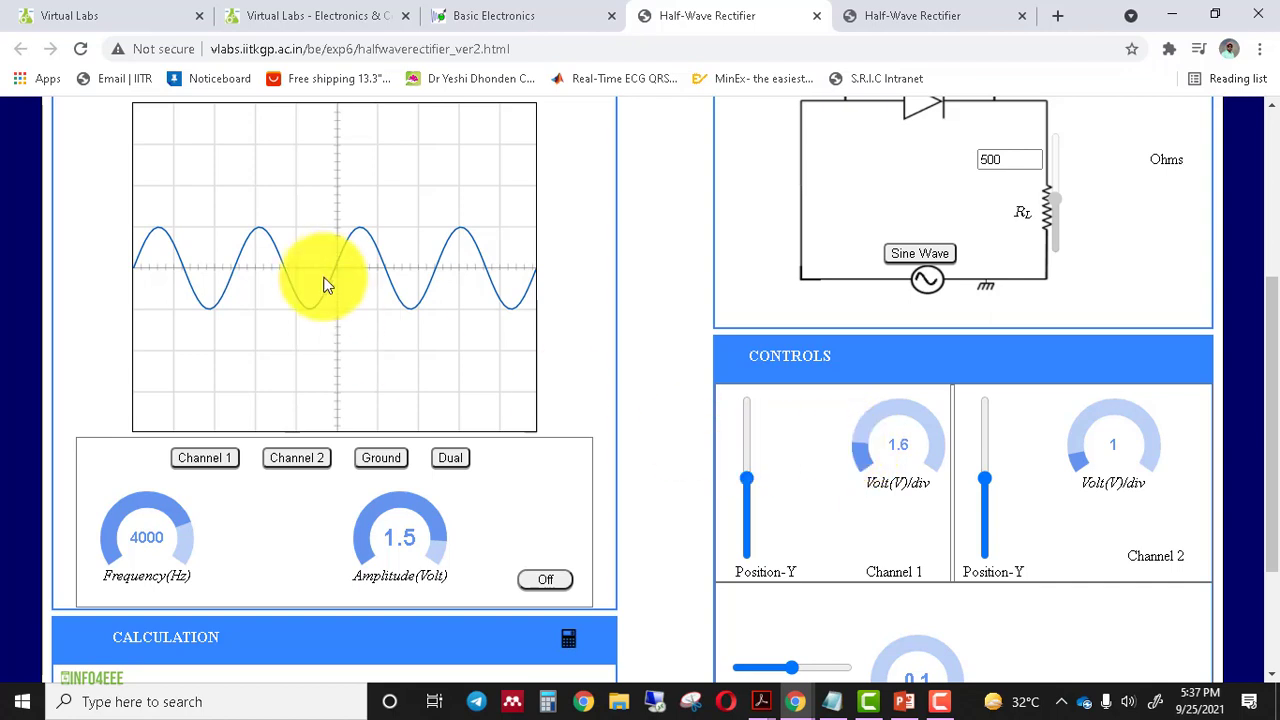
pyautogui.click(857, 445)
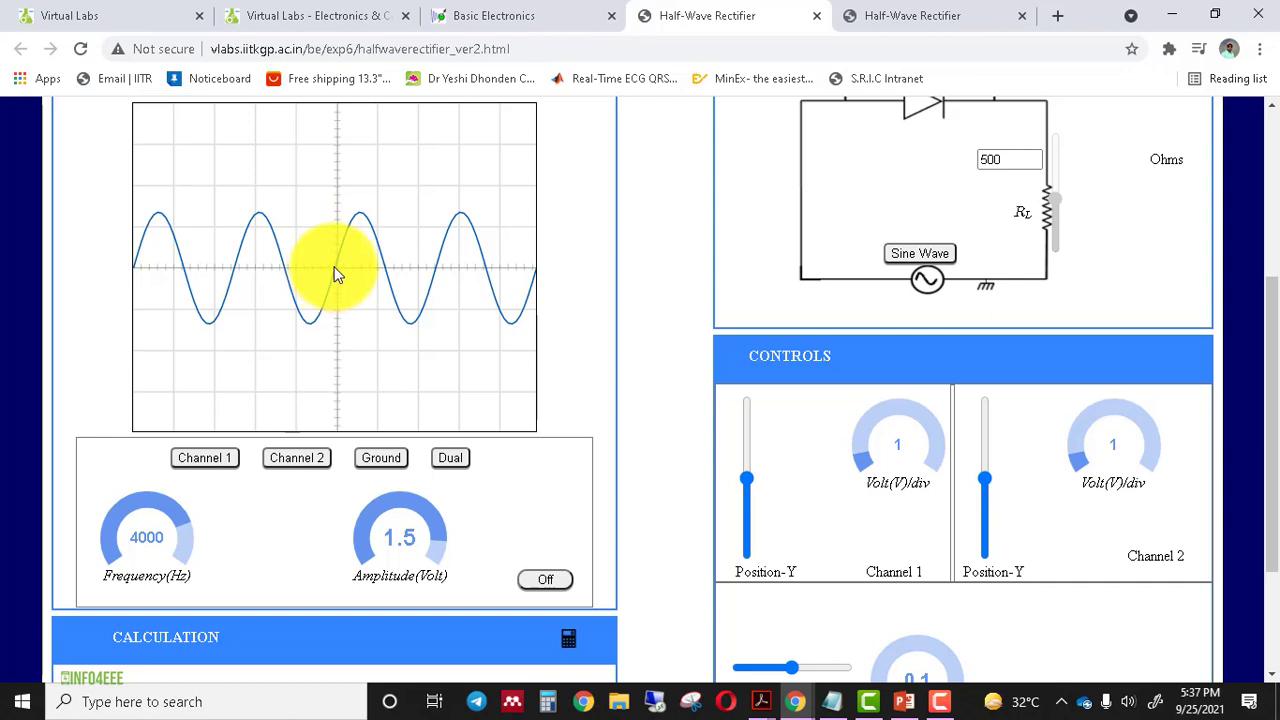
pyautogui.click(895, 420)
pyautogui.click(1078, 462)
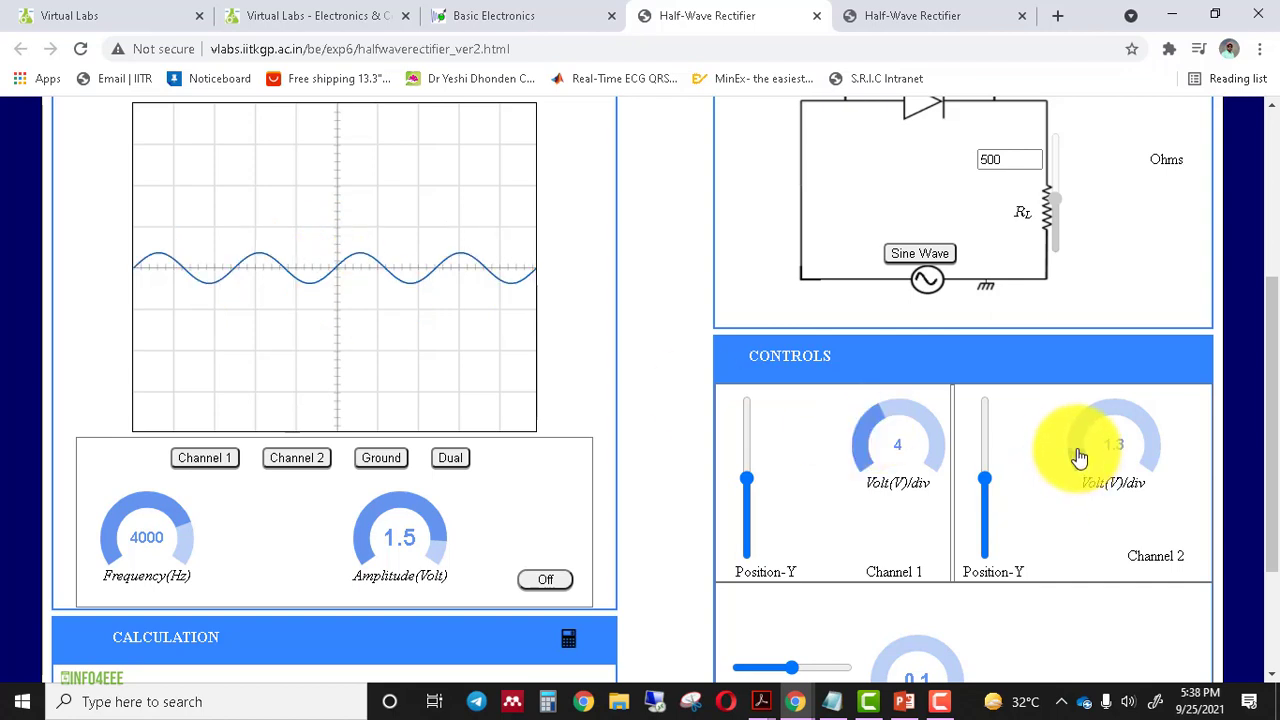
pyautogui.click(287, 457)
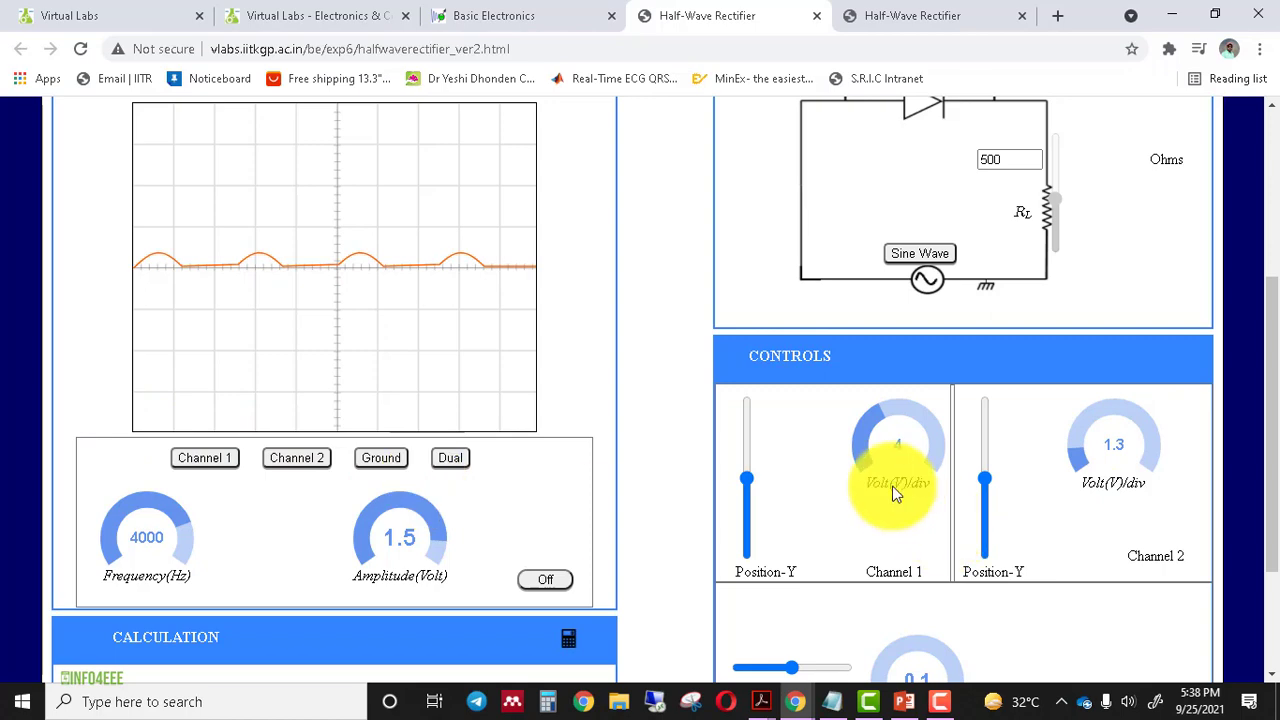
pyautogui.click(1086, 437)
# Shift the trace's X position slightly to the left and view Channel 1 with the time base at 1 ms/div
pyautogui.scroll(-3, 872, 468)
pyautogui.scroll(-2, 1249, 371)
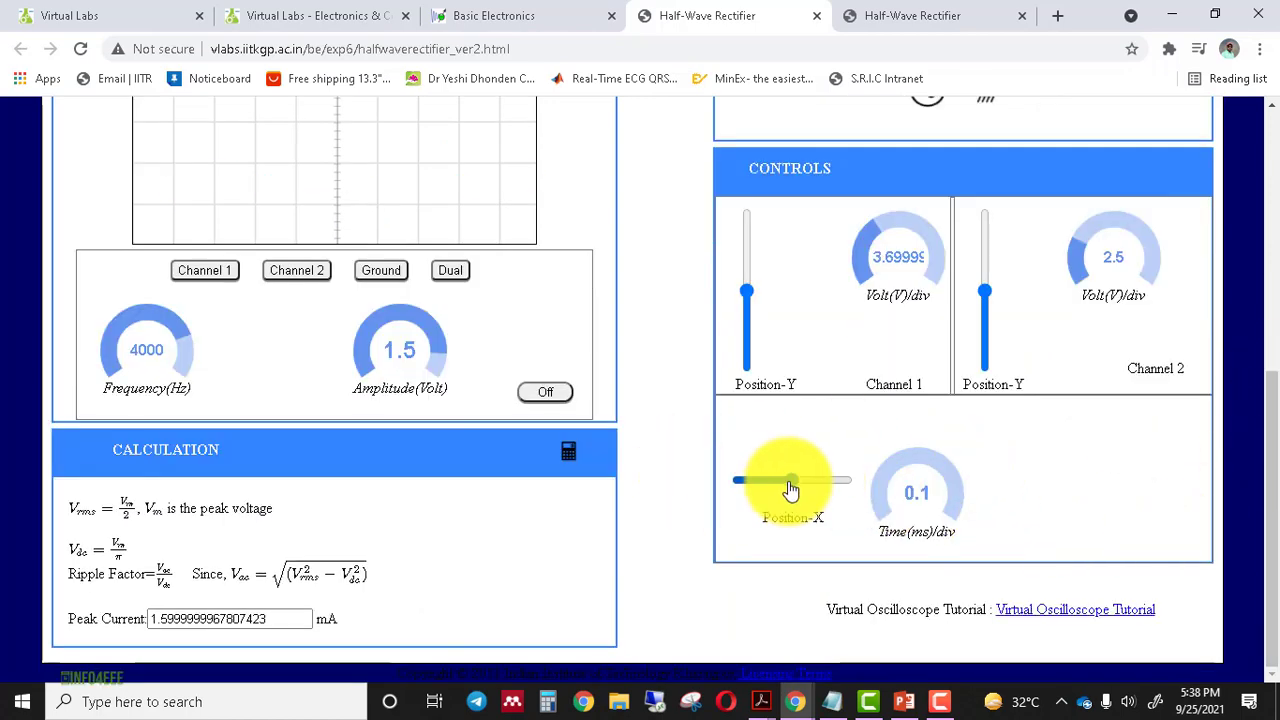
pyautogui.moveTo(791, 481)
pyautogui.mouseDown()
pyautogui.moveTo(767, 487)
pyautogui.moveTo(837, 500)
pyautogui.moveTo(778, 487)
pyautogui.mouseUp()
pyautogui.scroll(3, 770, 465)
pyautogui.scroll(-3, 766, 451)
pyautogui.click(886, 514)
pyautogui.scroll(1, 198, 357)
pyautogui.click(198, 362)
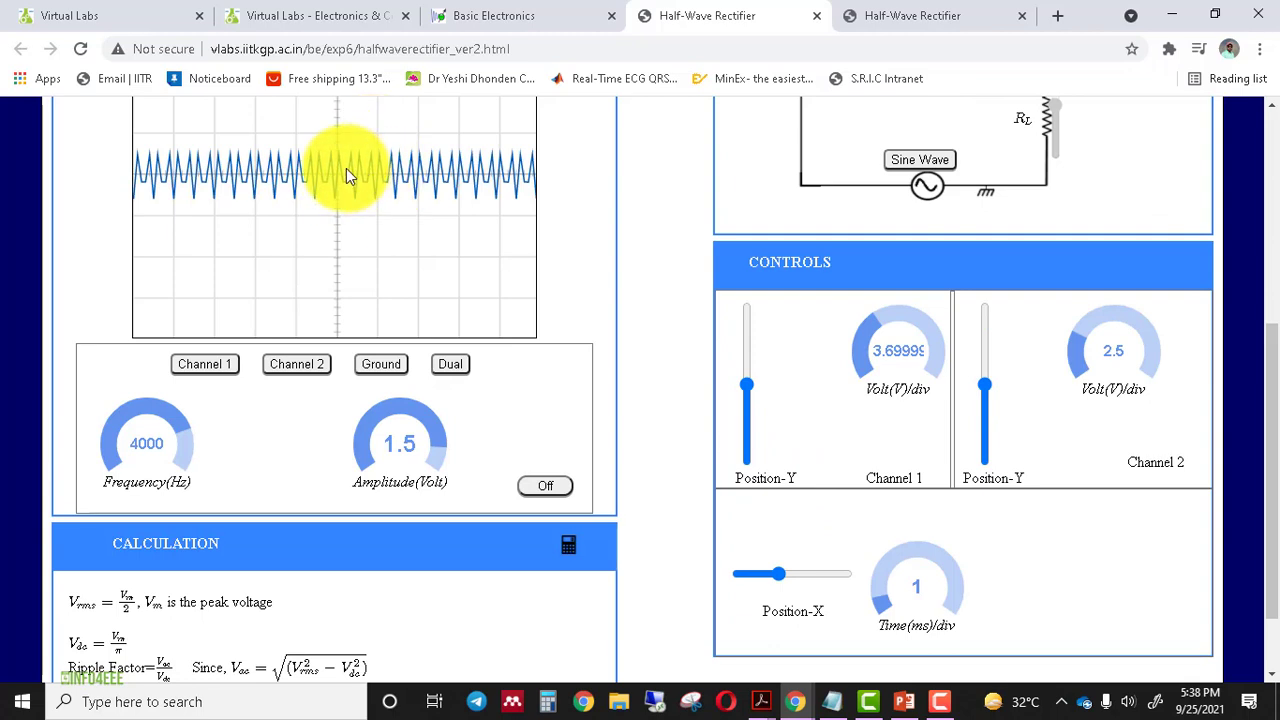
# Recentre the X position, then set the time base to 2.7 ms/div and Channel 1 to 1.2 V/div
pyautogui.moveTo(779, 574)
pyautogui.mouseDown()
pyautogui.moveTo(845, 571)
pyautogui.moveTo(766, 573)
pyautogui.moveTo(820, 573)
pyautogui.moveTo(791, 574)
pyautogui.mouseUp()
pyautogui.click(883, 606)
pyautogui.scroll(-1, 1257, 500)
pyautogui.scroll(2, 1257, 423)
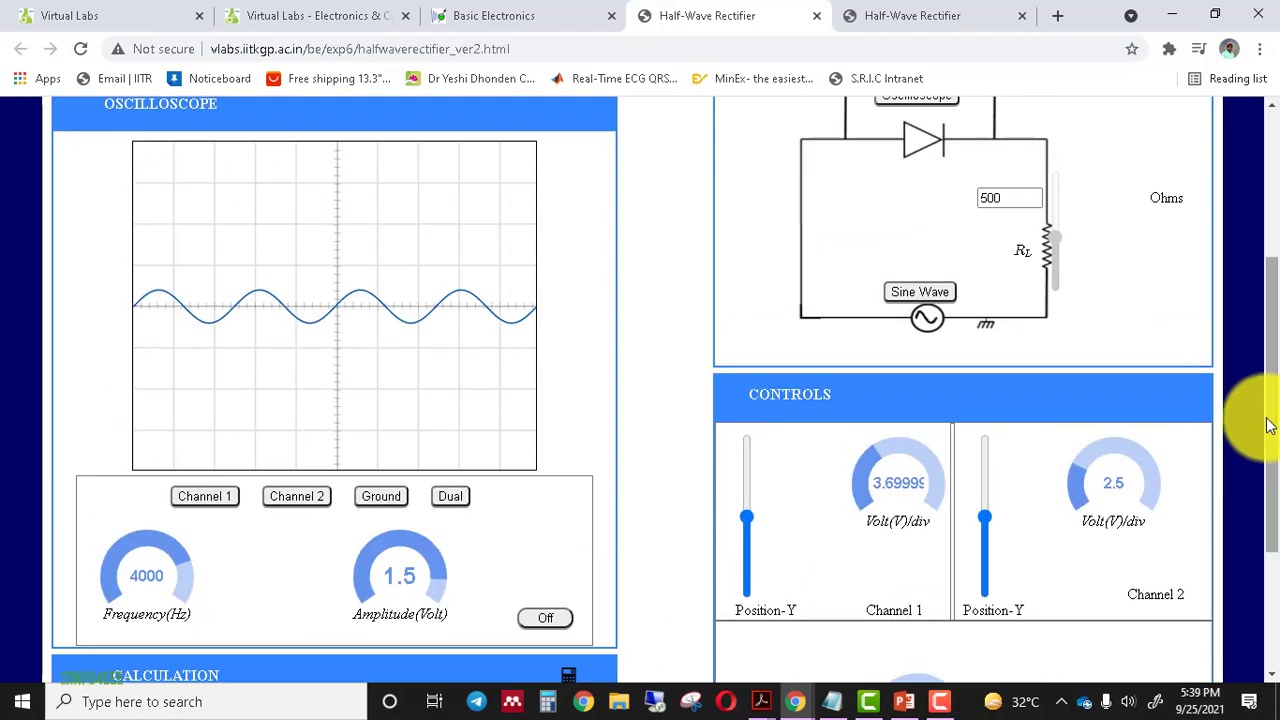
pyautogui.click(860, 486)
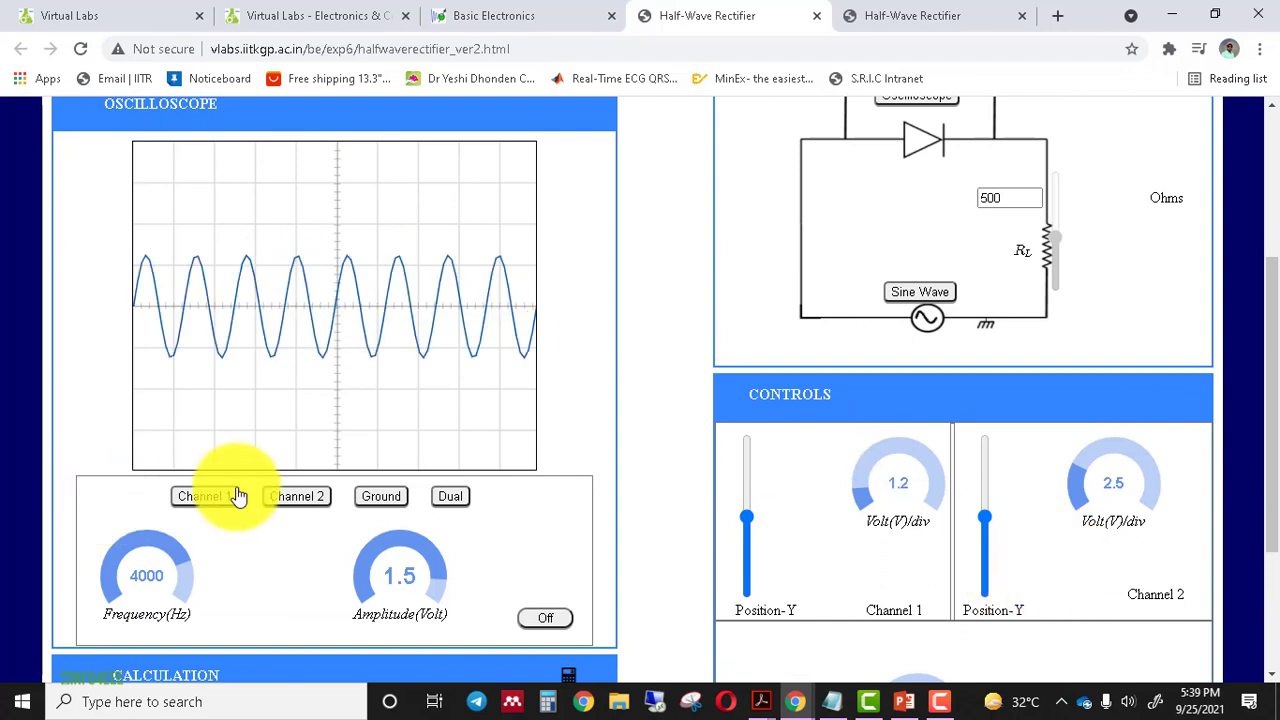
# Compare the Channel 1 and Channel 2 waveforms and display both together in Dual mode
pyautogui.click(287, 498)
pyautogui.click(234, 497)
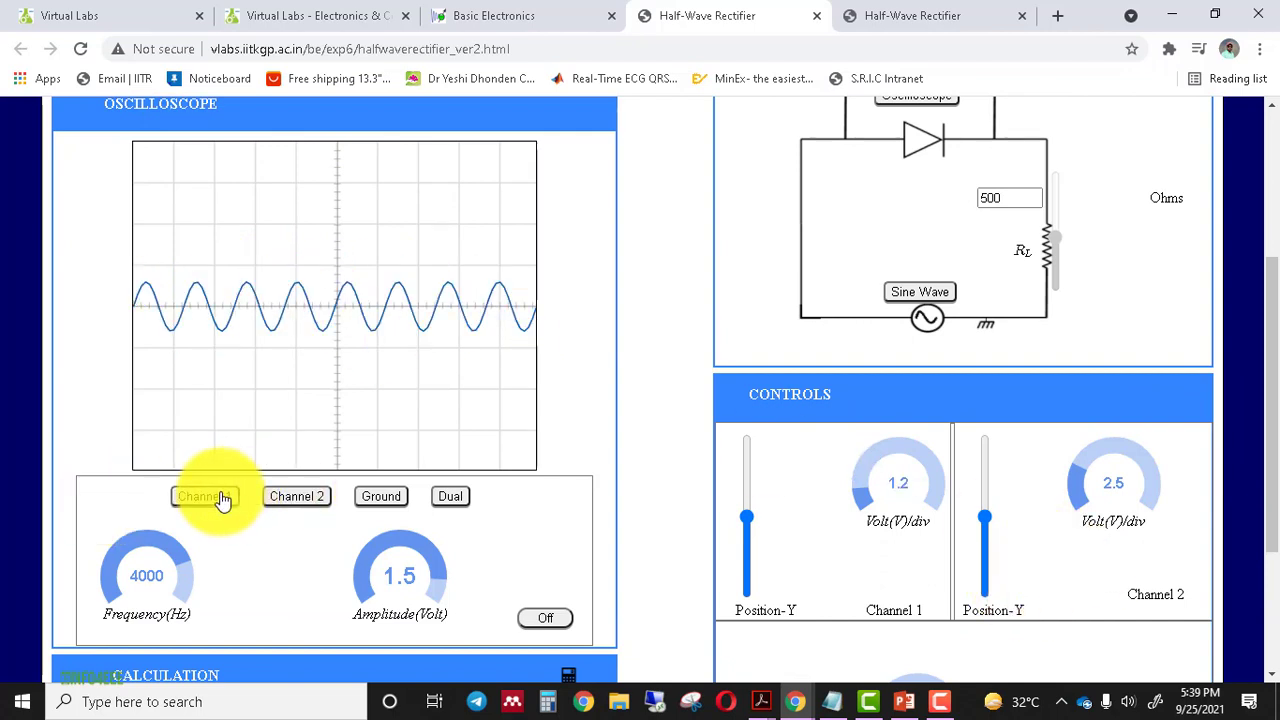
pyautogui.click(305, 500)
pyautogui.click(287, 500)
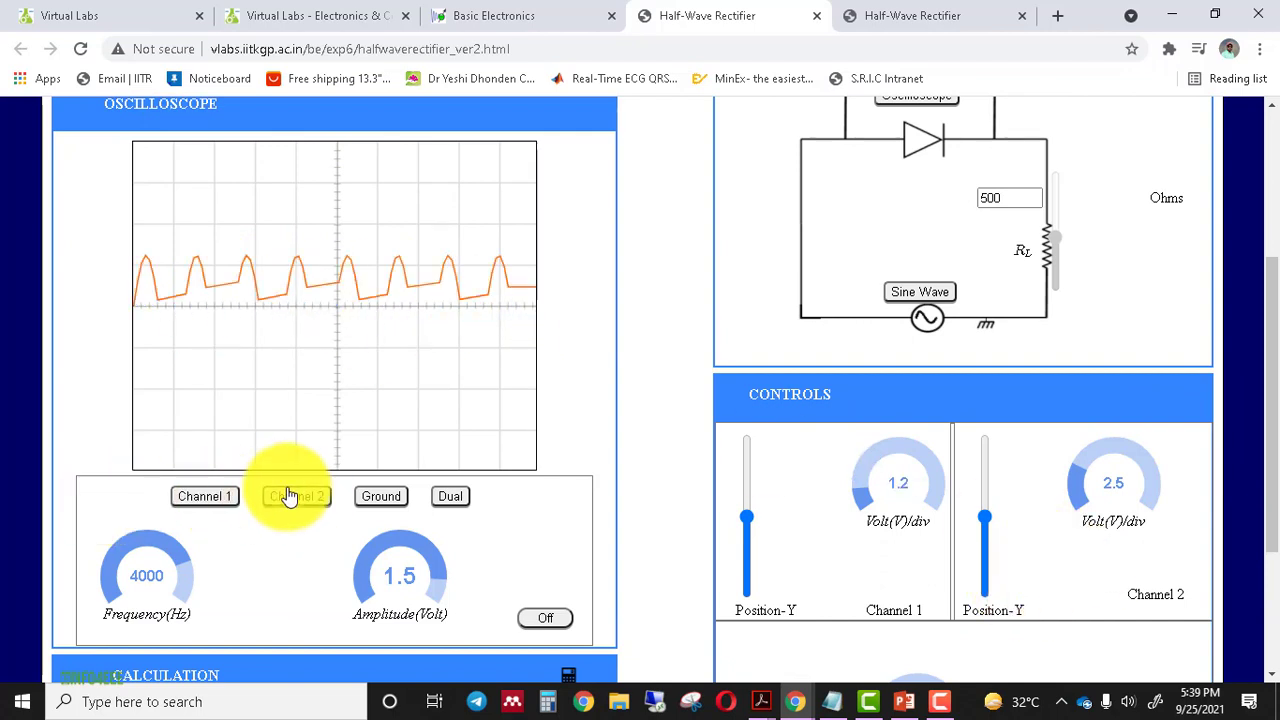
pyautogui.click(452, 498)
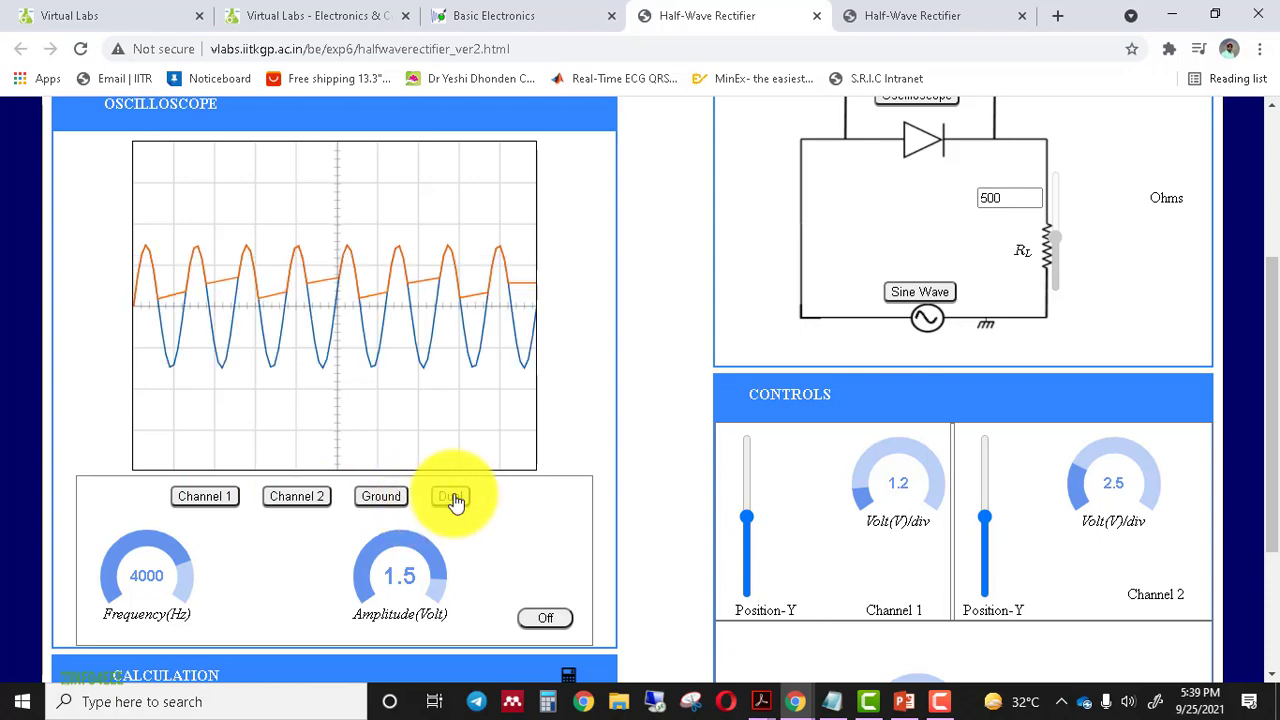
# Check the waveforms against the control settings and set Channel 1's volts per division to about 1.1
pyautogui.scroll(-2, 846, 414)
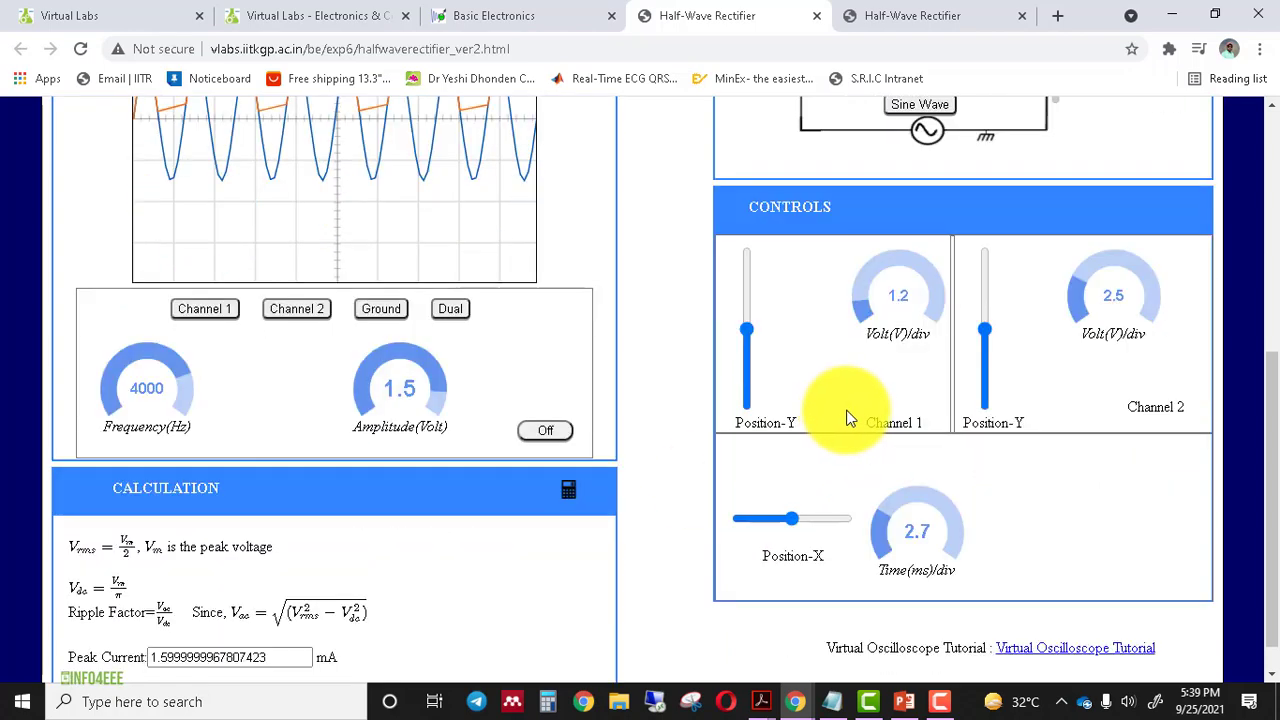
pyautogui.scroll(3, 849, 420)
pyautogui.scroll(2, 855, 412)
pyautogui.scroll(-2, 855, 412)
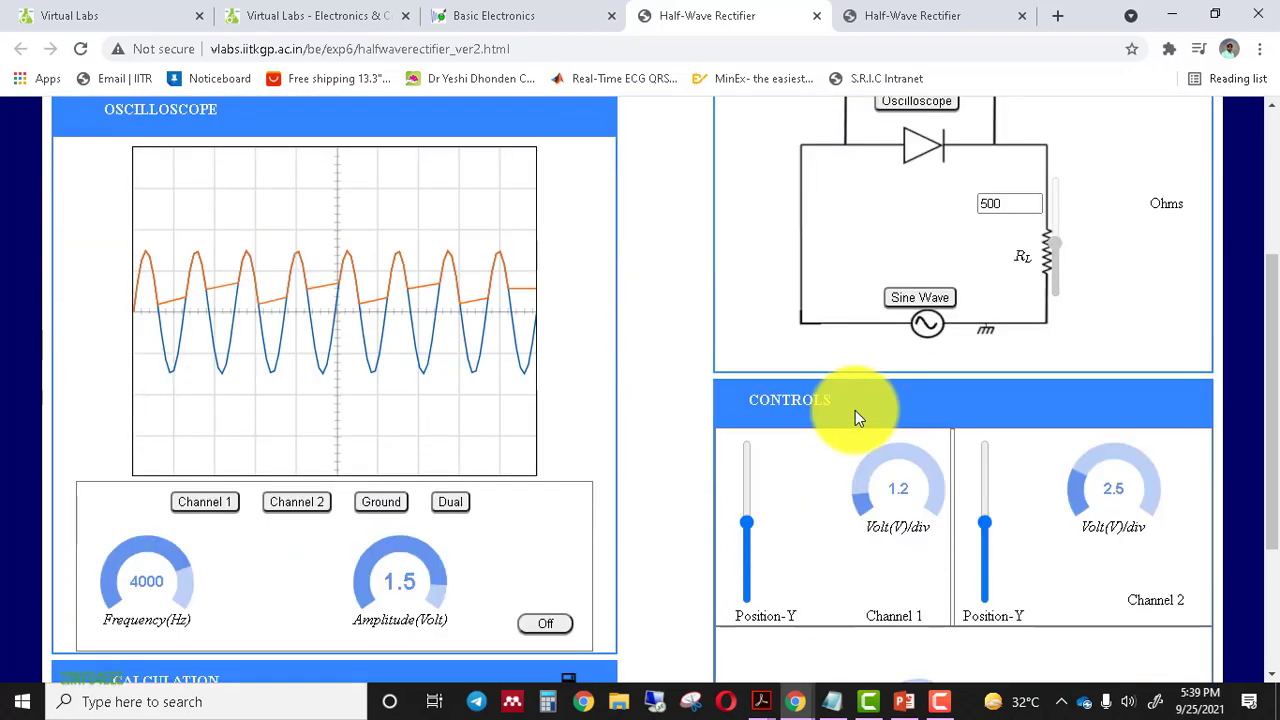
pyautogui.scroll(-1, 868, 474)
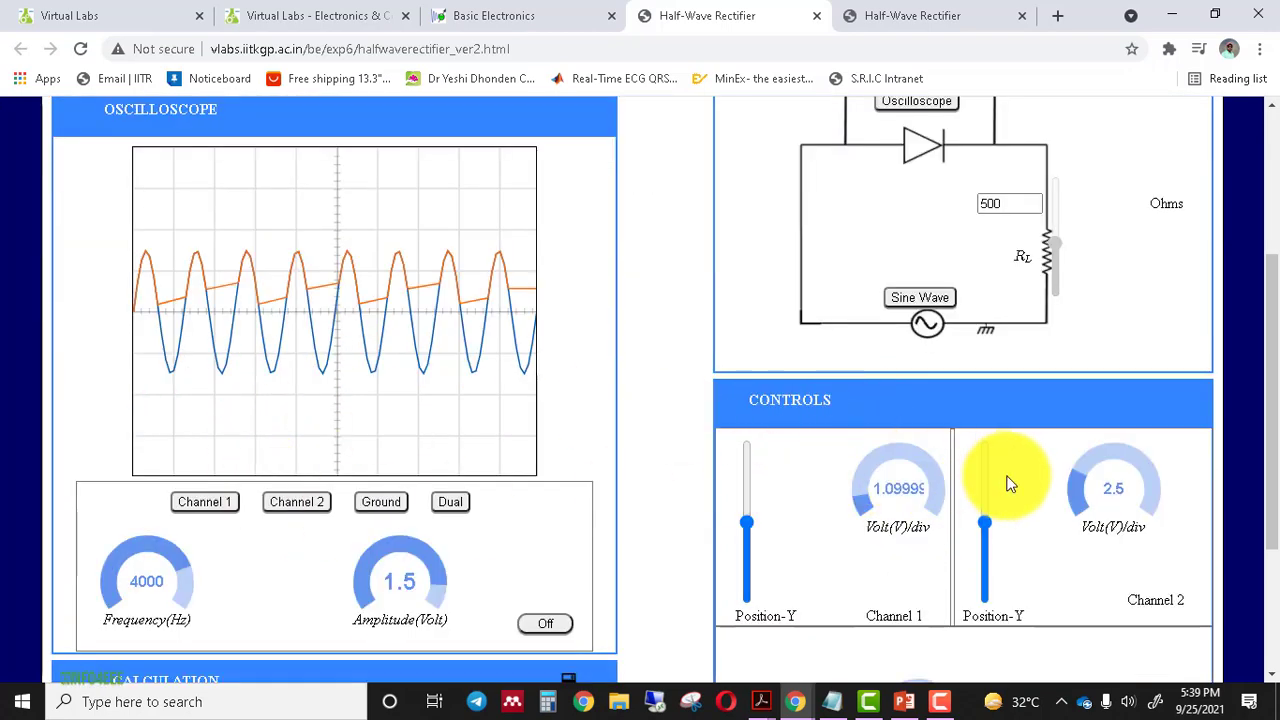
# Examine the Calculation section's Vrms, Vdc and ripple factor formulas and its peak current field alongside the waveforms
pyautogui.moveTo(1270, 368); pyautogui.dragTo(1250, 450)
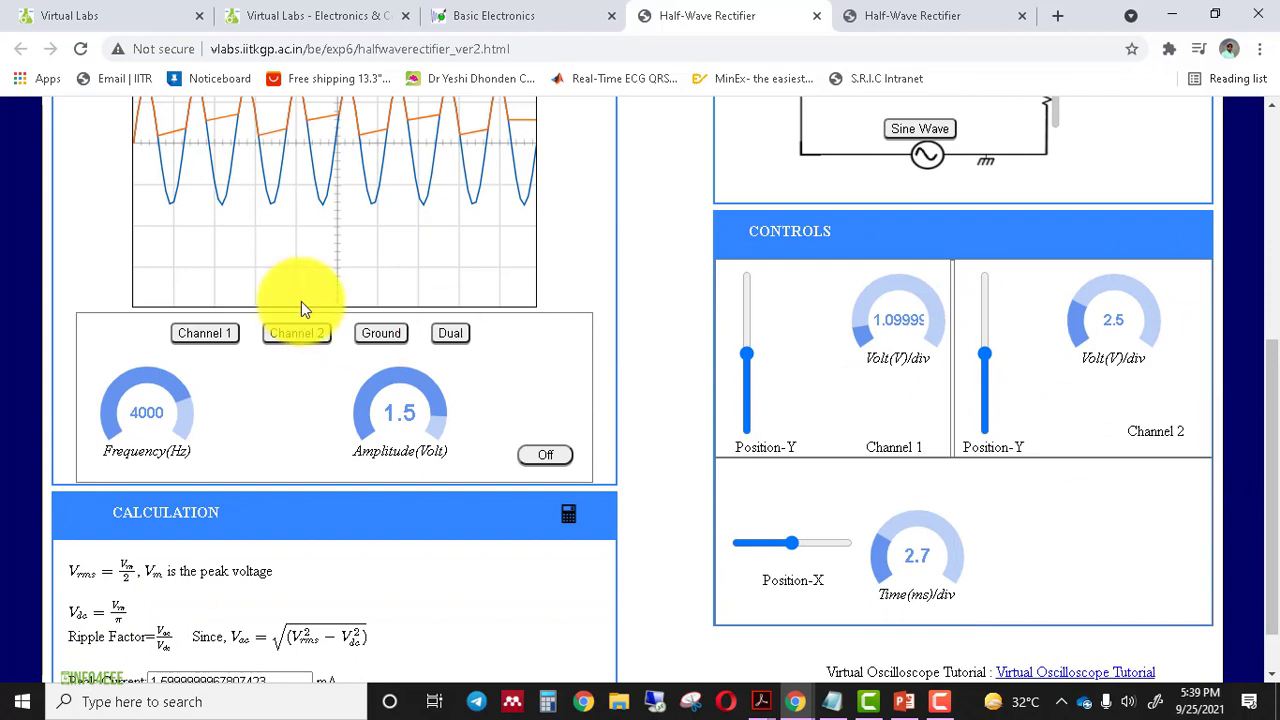
pyautogui.scroll(-1, 302, 304)
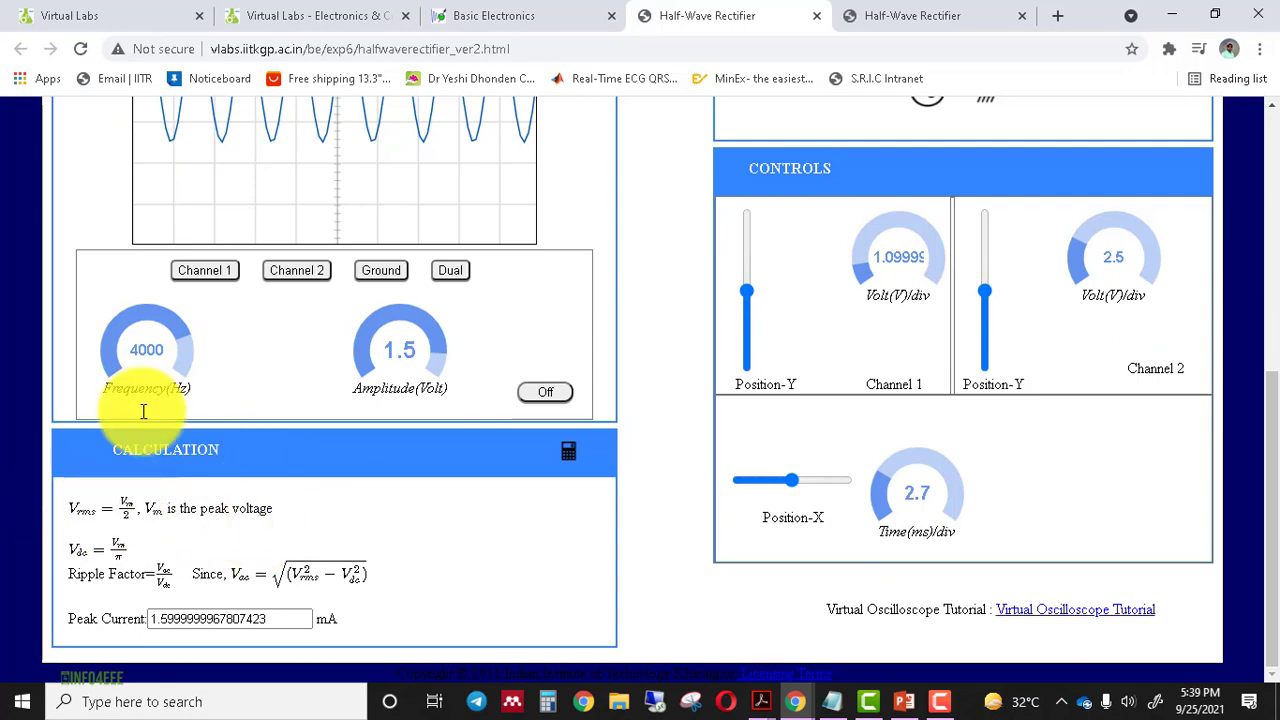
pyautogui.scroll(3, 275, 150)
pyautogui.scroll(-3, 320, 300)
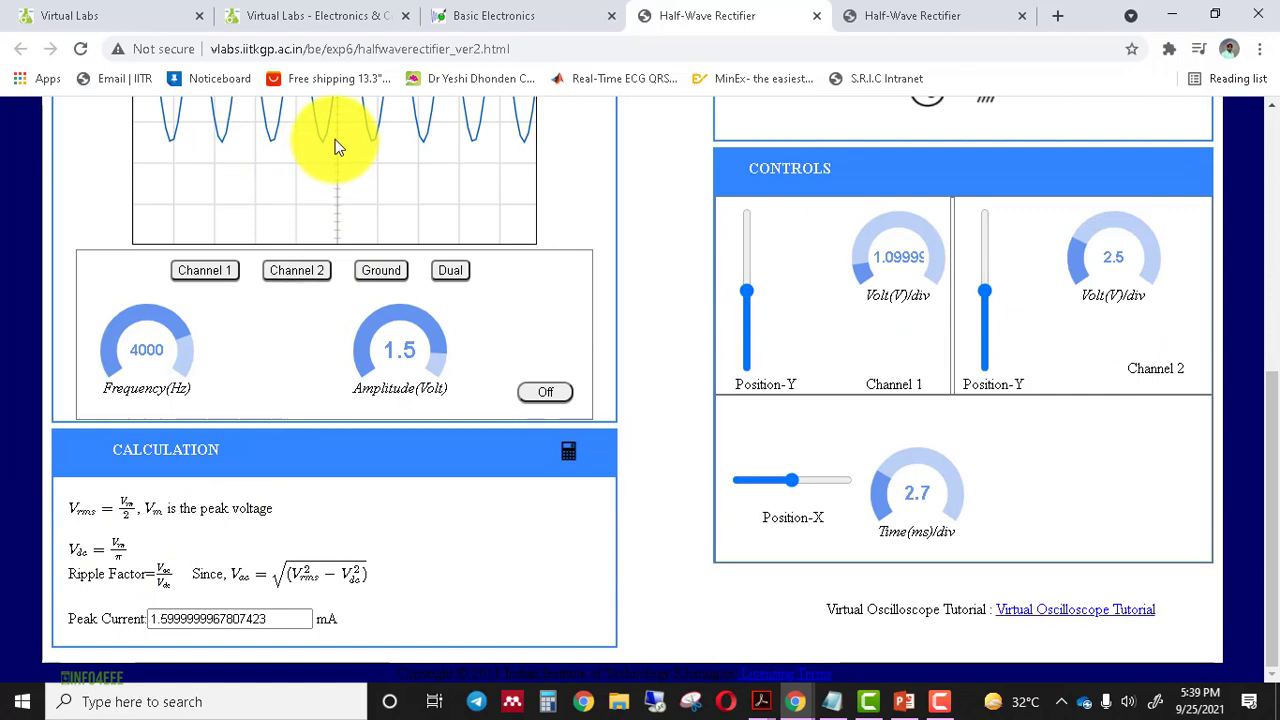
# Open the wiring version of the Half-Wave Rectifier experiment and connect the sine wave terminal 7 to terminals 1 and 3
pyautogui.scroll(5, 334, 551)
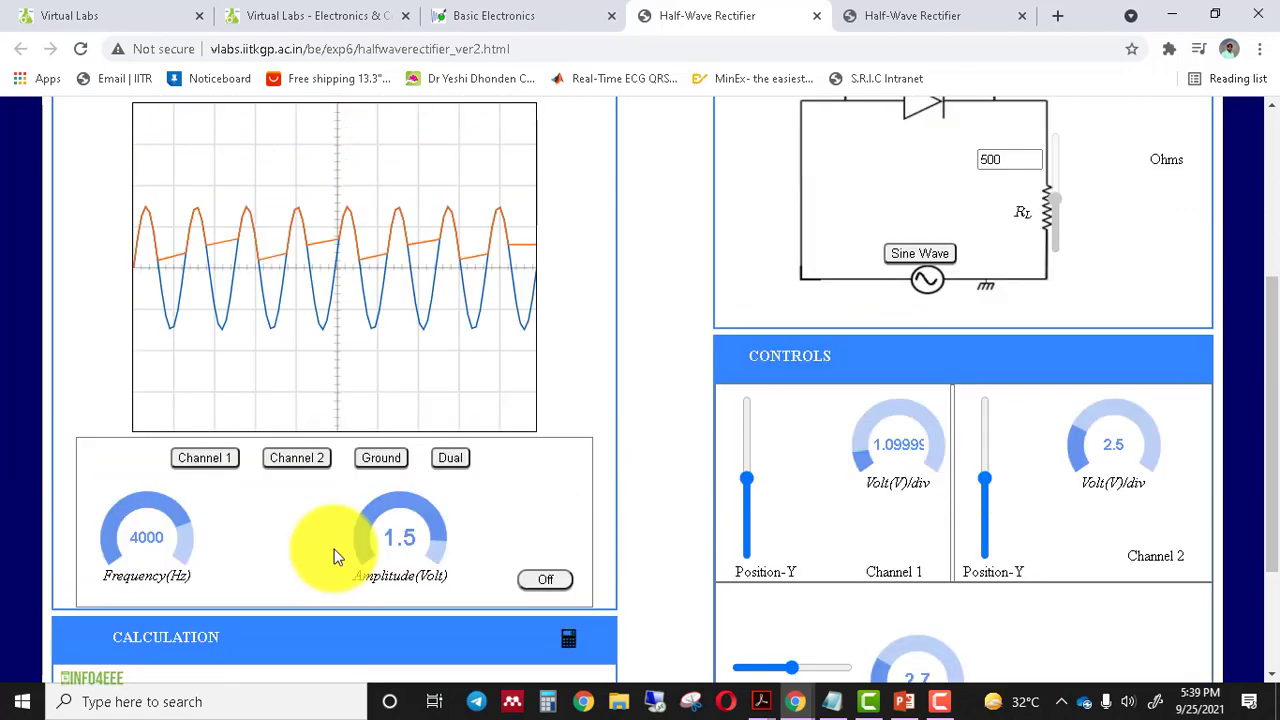
pyautogui.click(865, 18)
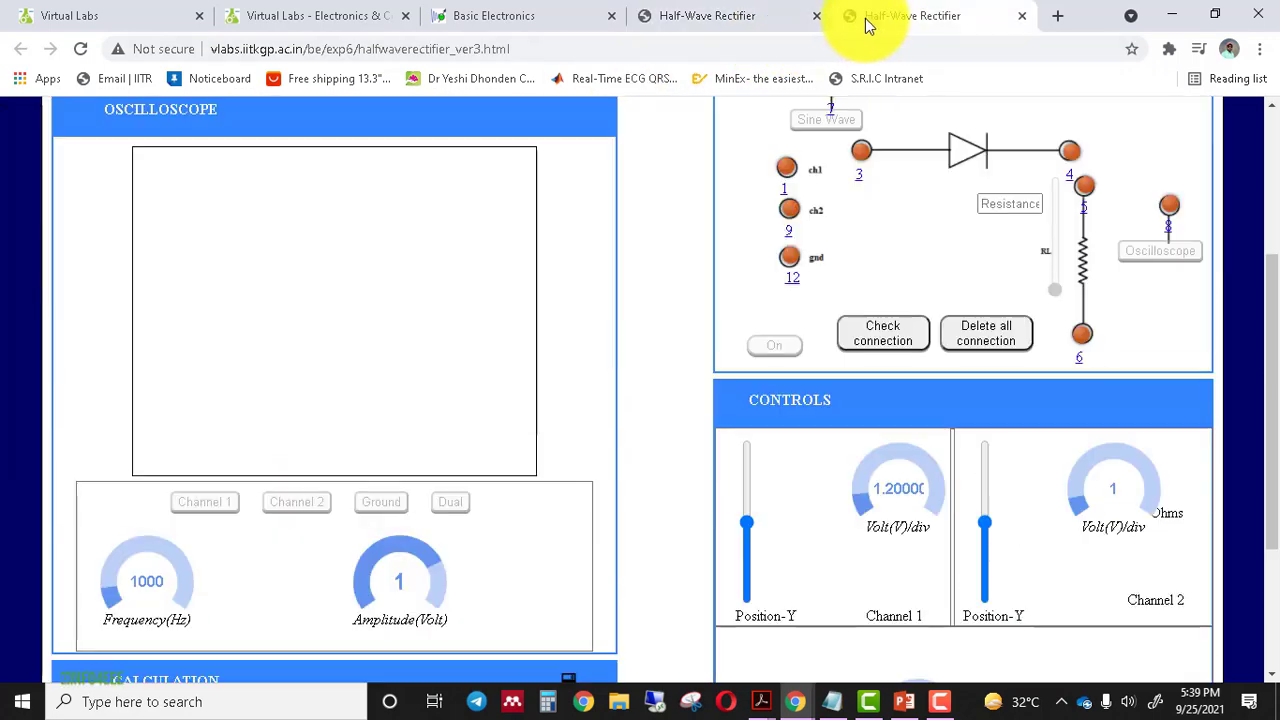
pyautogui.scroll(2, 968, 405)
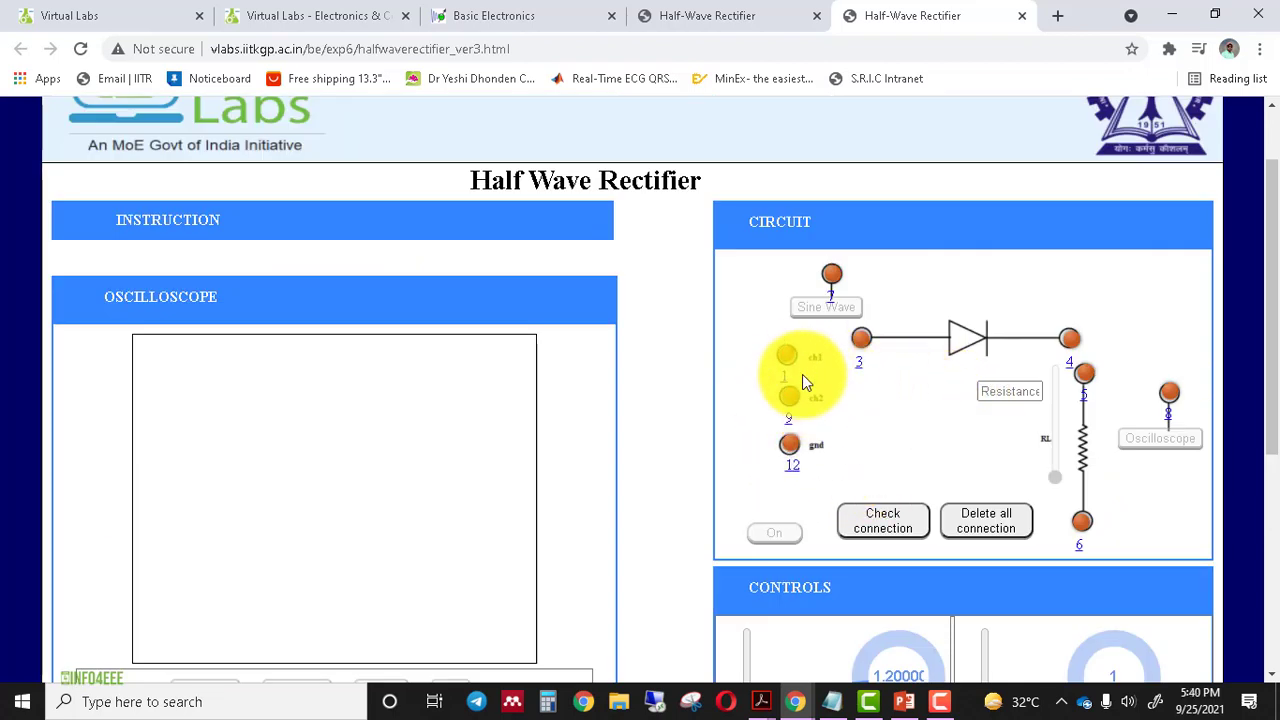
pyautogui.moveTo(834, 275); pyautogui.dragTo(787, 354)
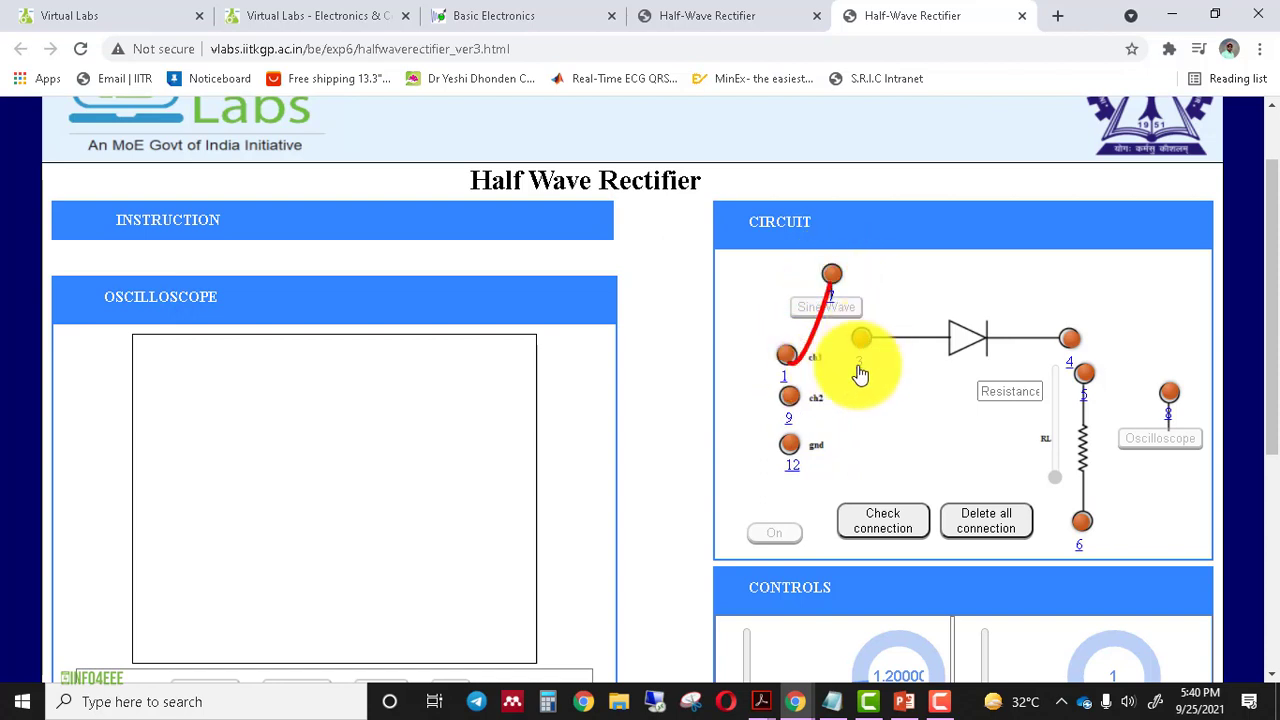
pyautogui.click(158, 217)
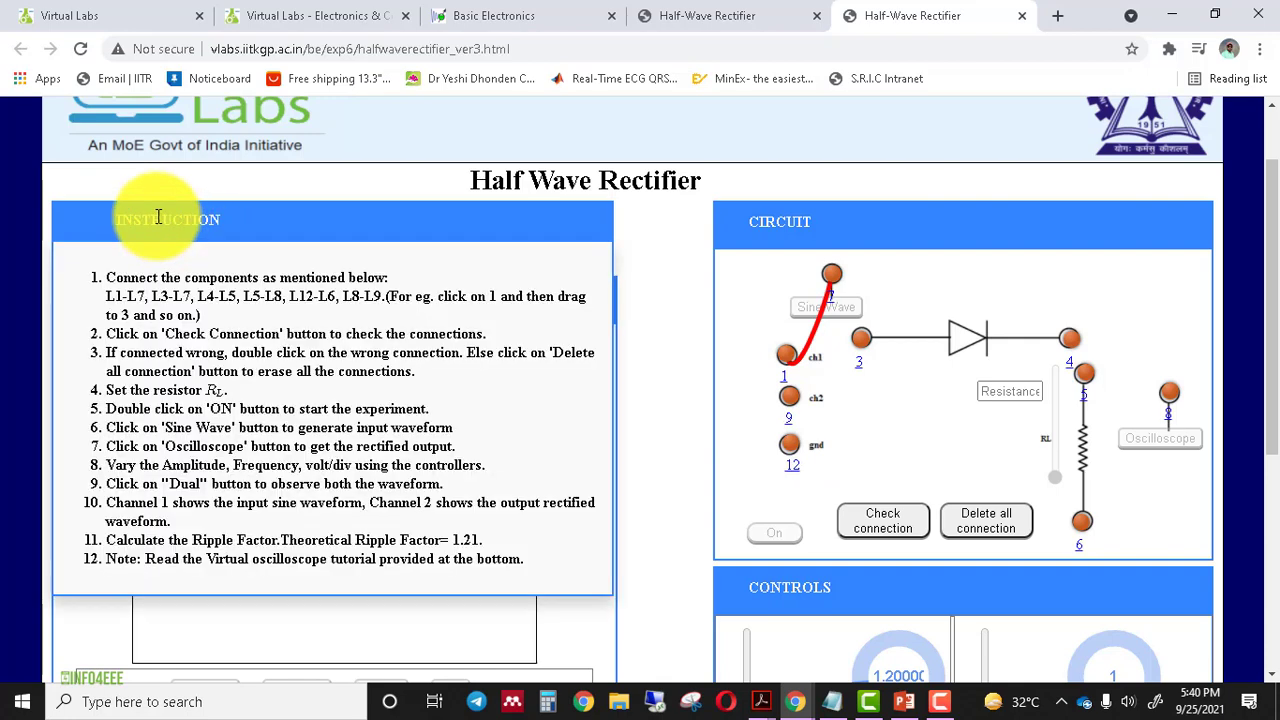
pyautogui.click(158, 217)
pyautogui.moveTo(834, 277); pyautogui.dragTo(859, 337)
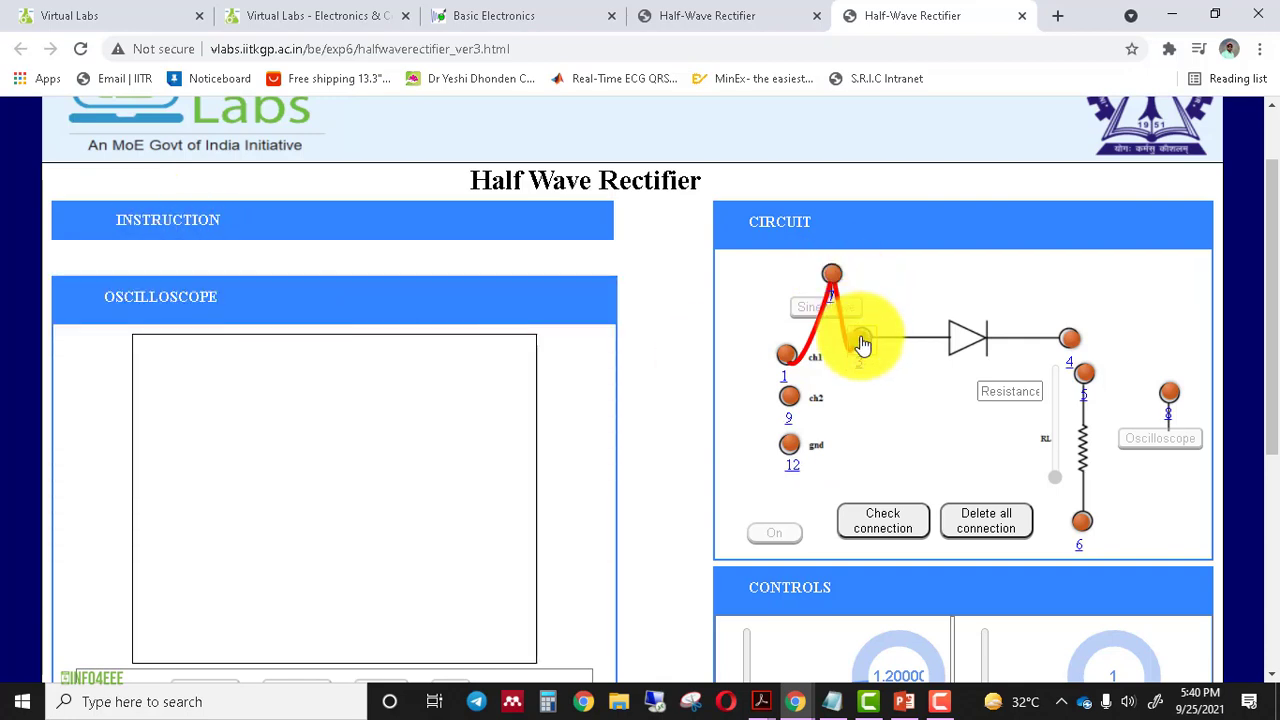
# Following the instructions, connect the diode output terminal 4 to terminal 5 and the oscilloscope terminal 8 to terminal 5
pyautogui.click(160, 222)
pyautogui.click(160, 222)
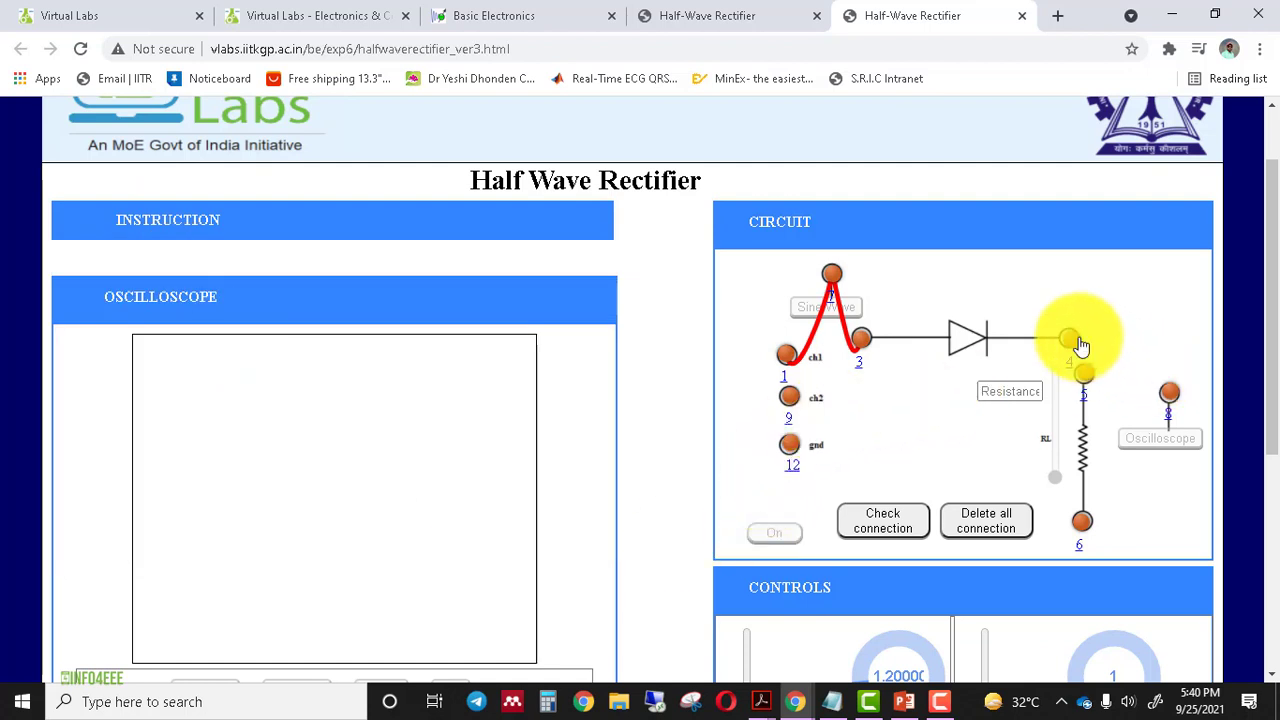
pyautogui.moveTo(1092, 380); pyautogui.dragTo(1087, 381)
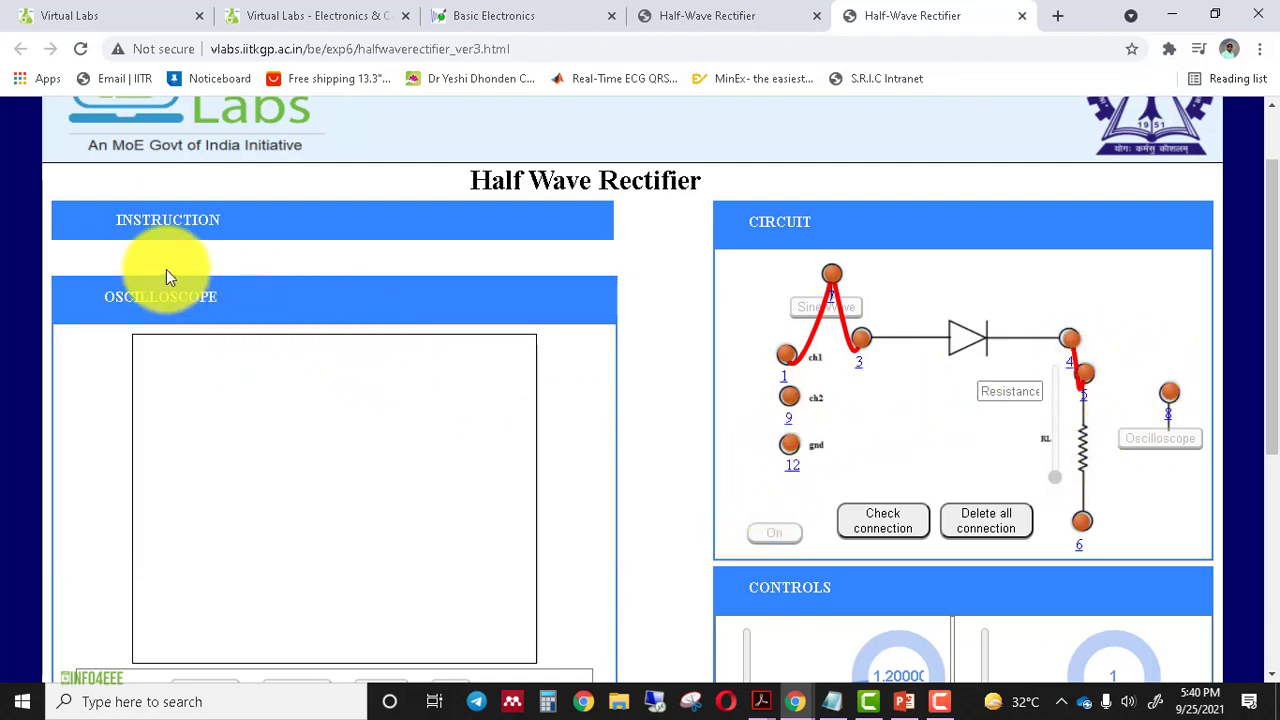
pyautogui.moveTo(1168, 394); pyautogui.dragTo(1094, 380)
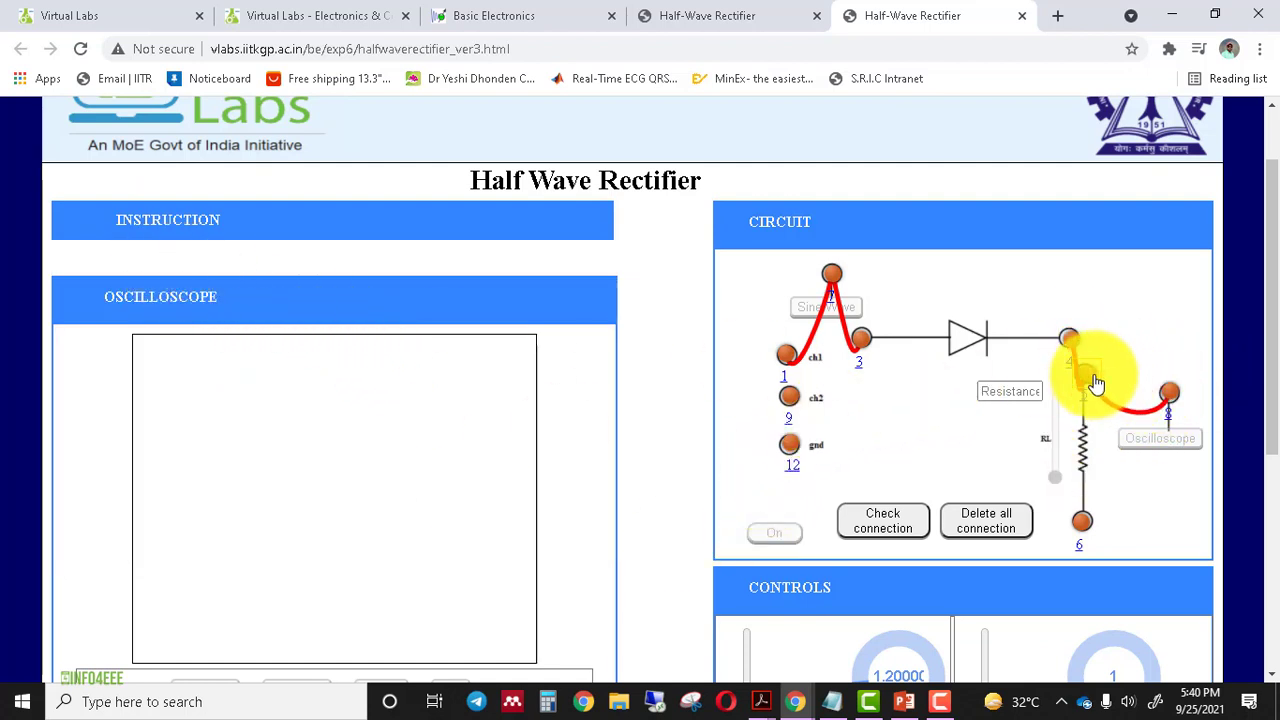
# Following the instructions, connect ground terminal 12 to the resistor's terminal 6 and ch2 terminal 9 to the oscilloscope terminal 8
pyautogui.click(181, 222)
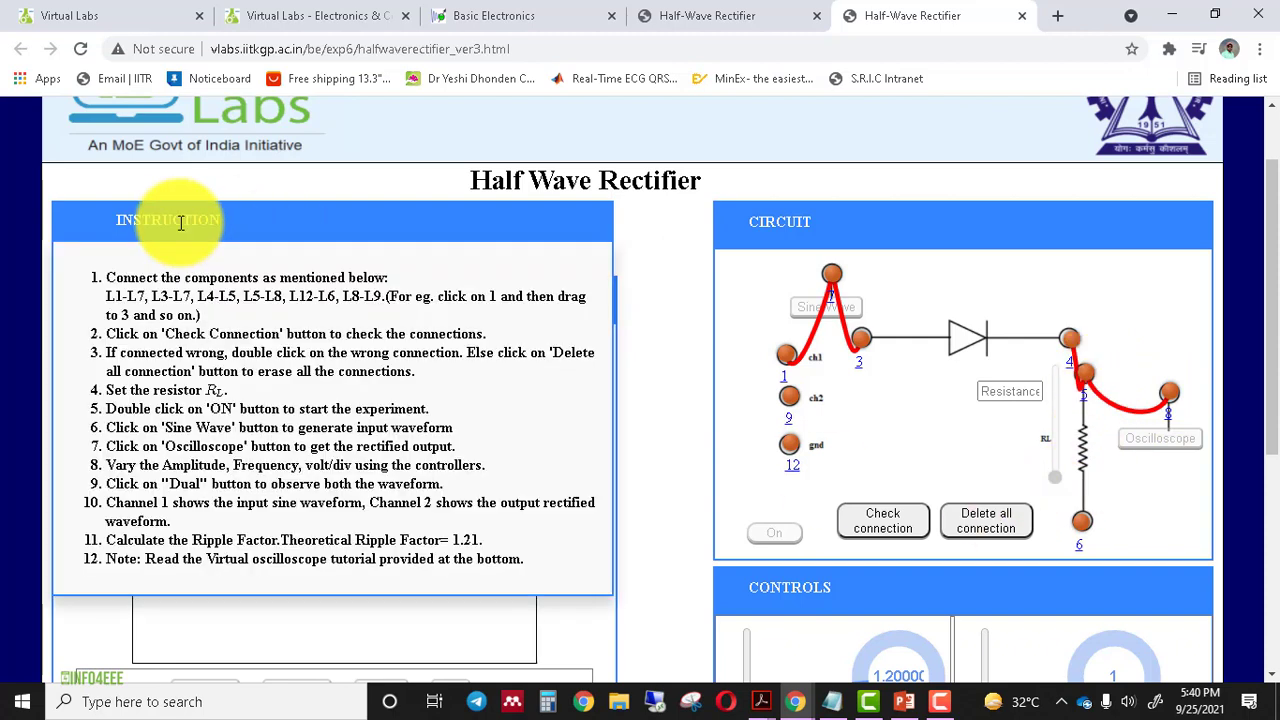
pyautogui.click(181, 222)
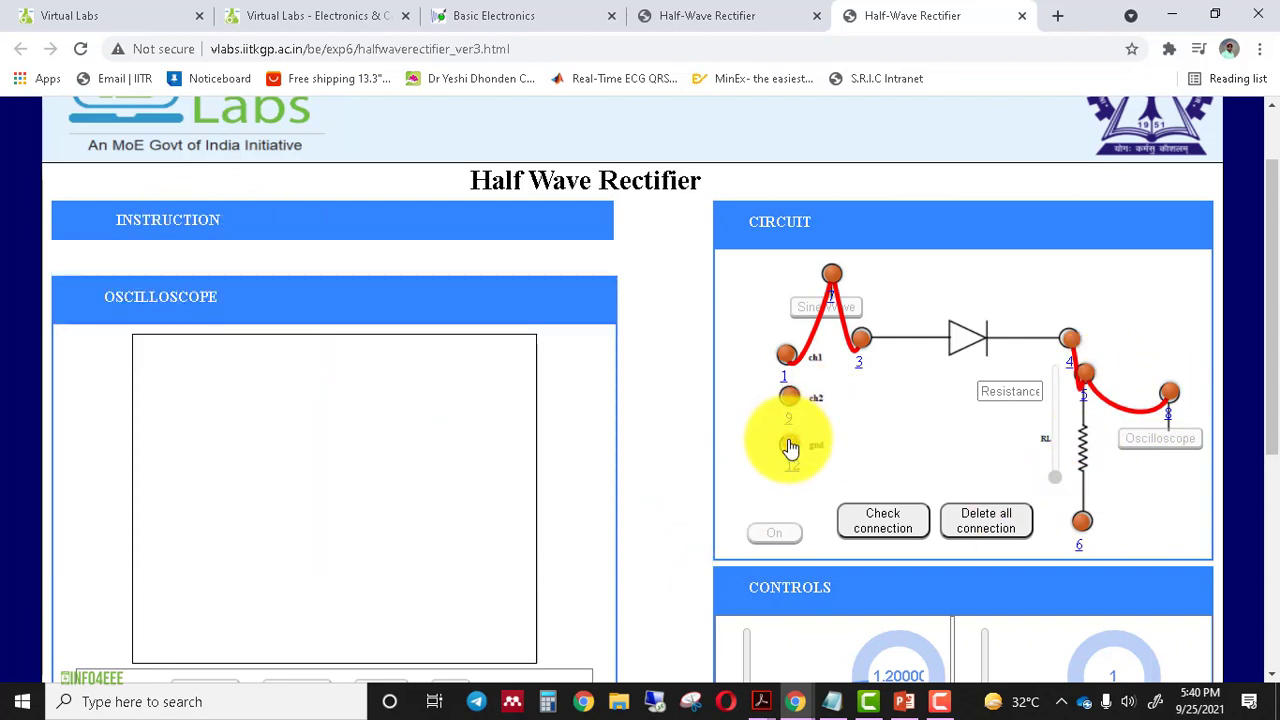
pyautogui.moveTo(790, 446); pyautogui.dragTo(1082, 521)
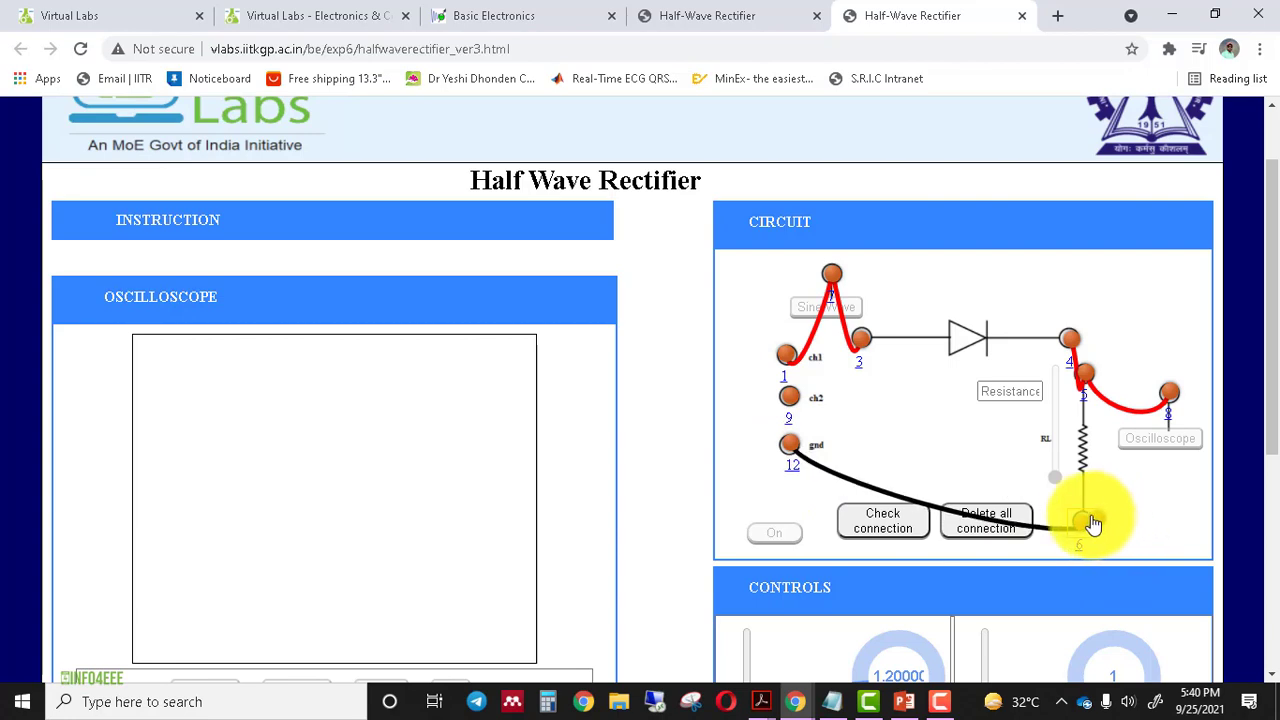
pyautogui.click(178, 221)
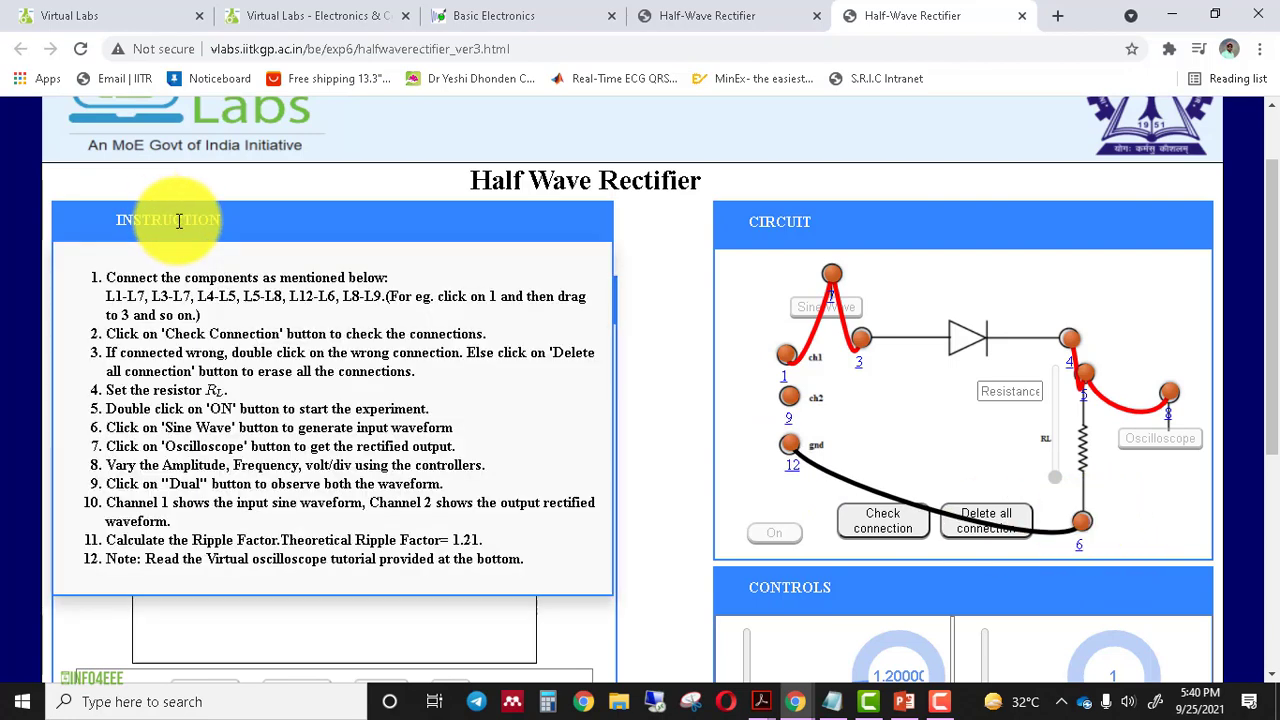
pyautogui.click(179, 221)
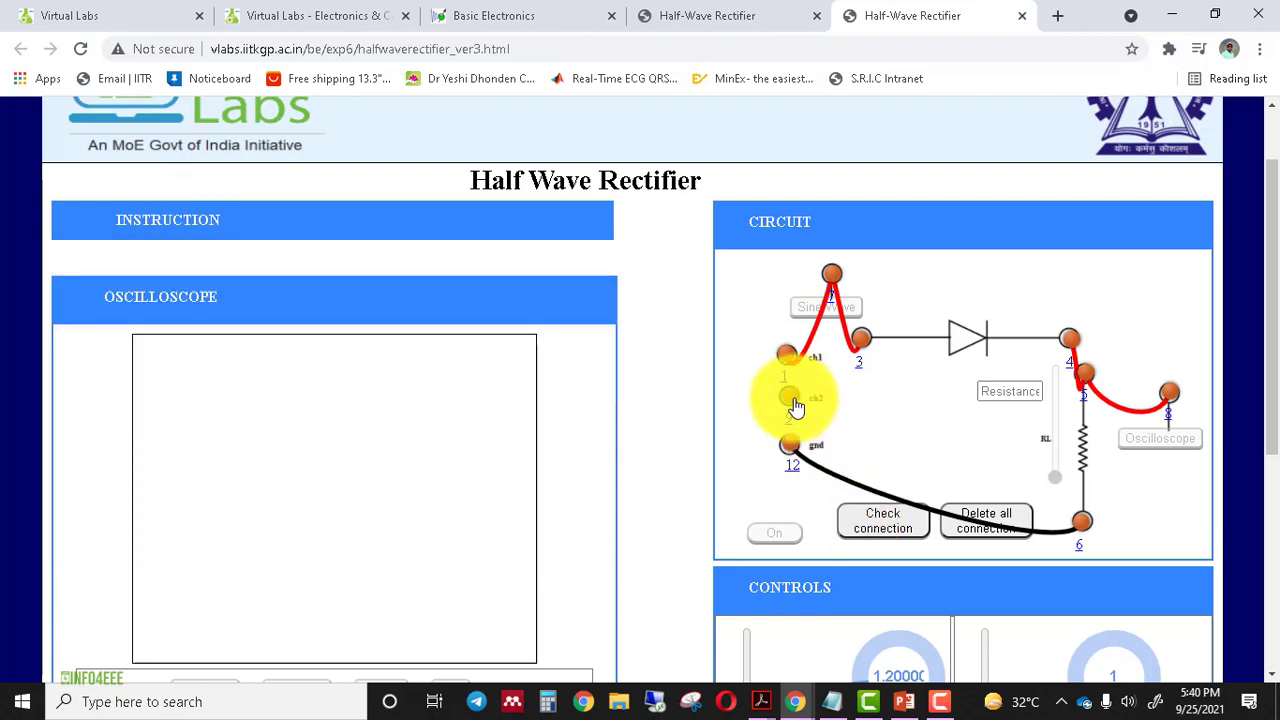
pyautogui.moveTo(797, 405); pyautogui.dragTo(1166, 400)
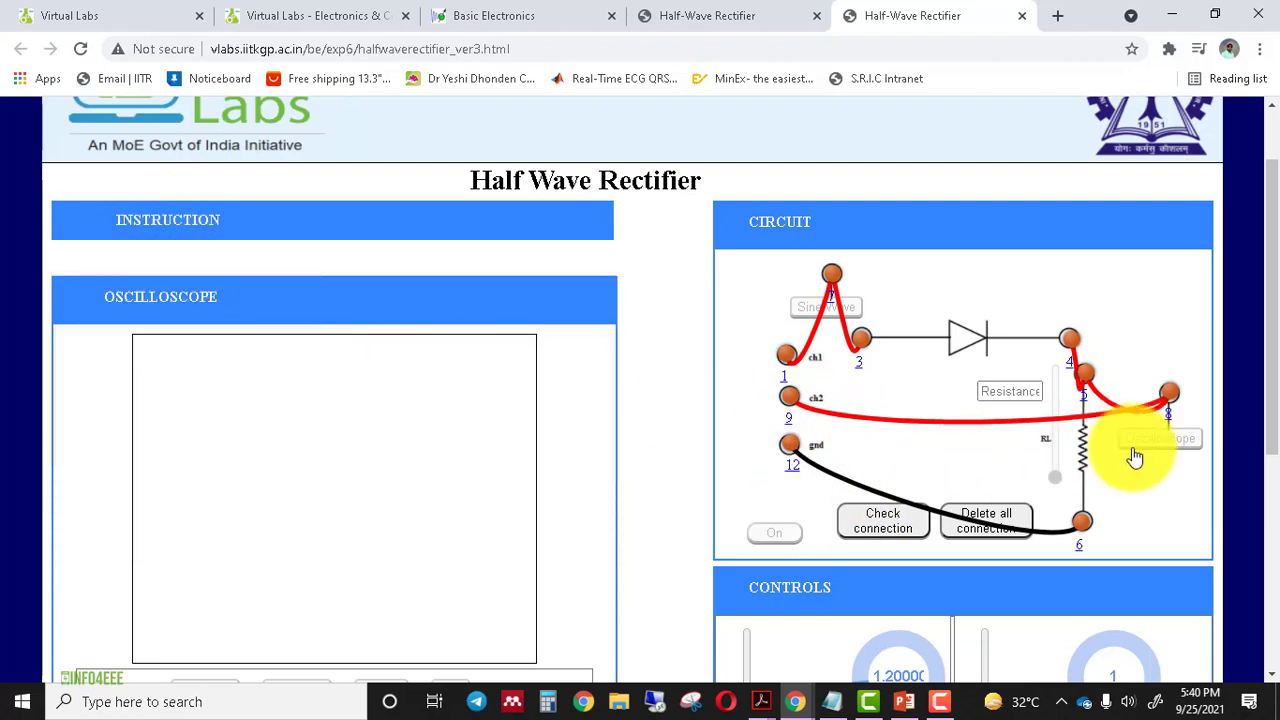
# Check the circuit connections, dismiss the message and turn the experiment on
pyautogui.click(866, 529)
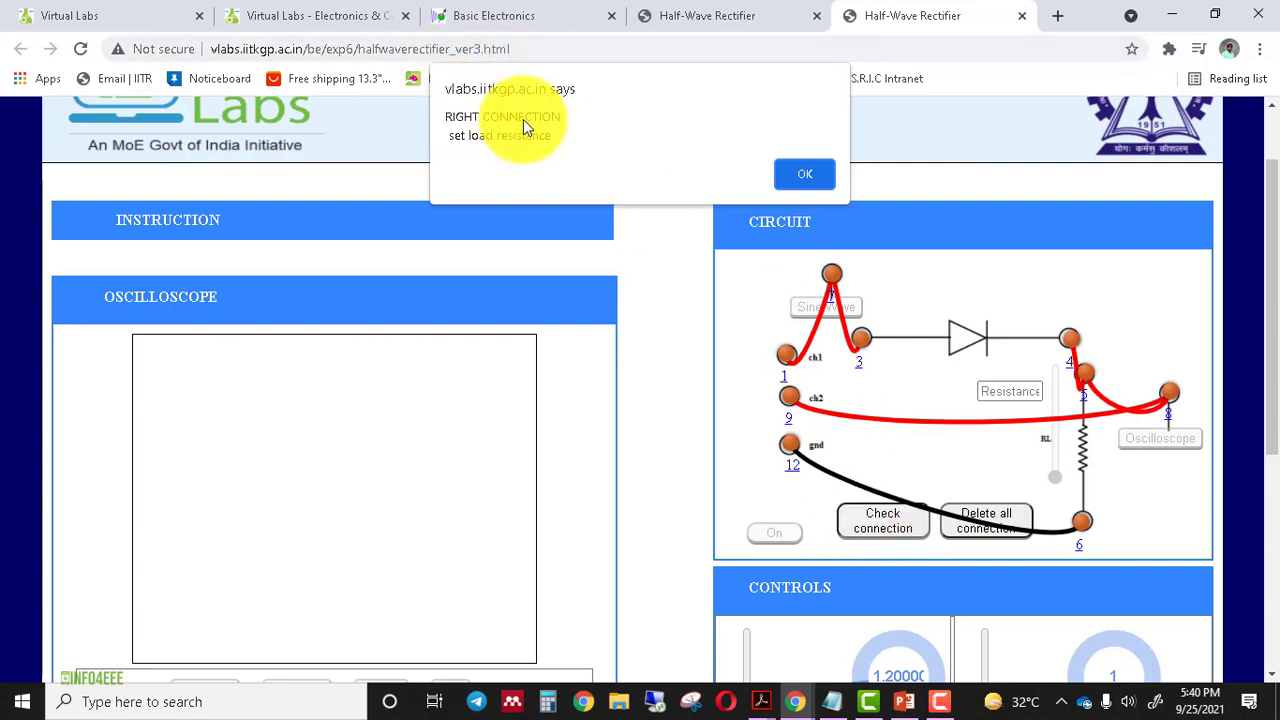
pyautogui.click(808, 174)
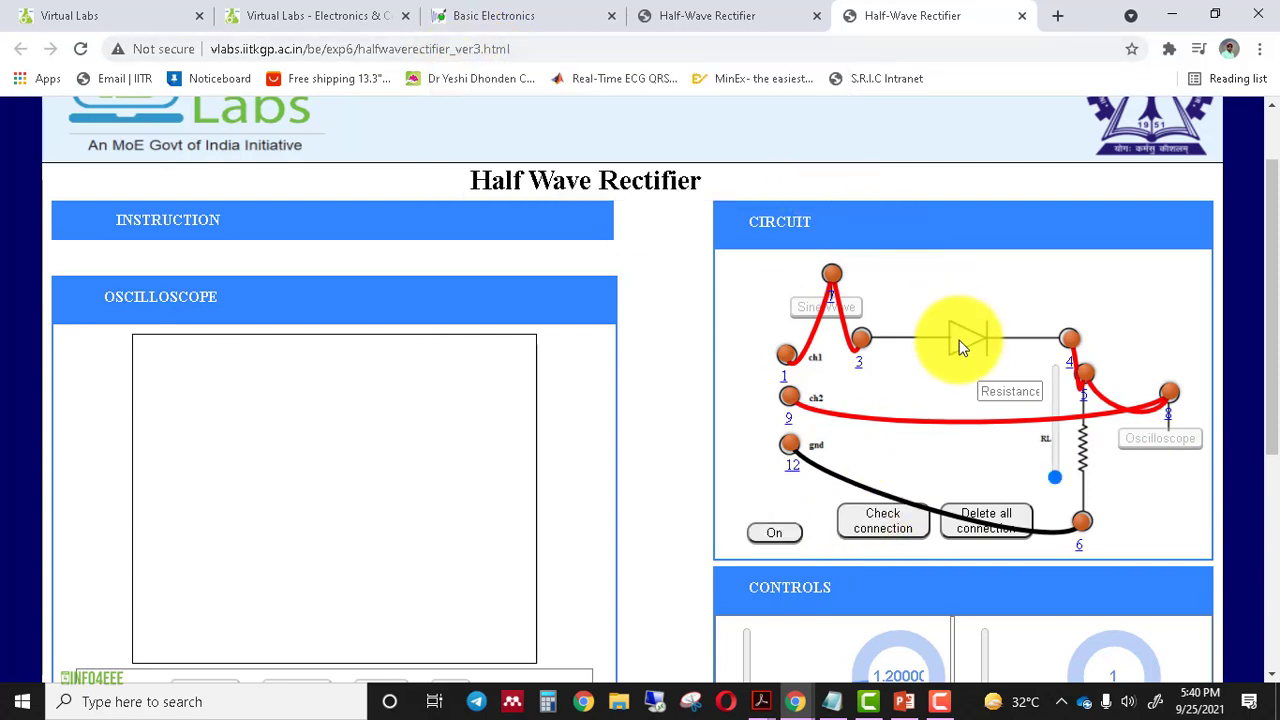
pyautogui.scroll(-1, 970, 390)
pyautogui.click(767, 441)
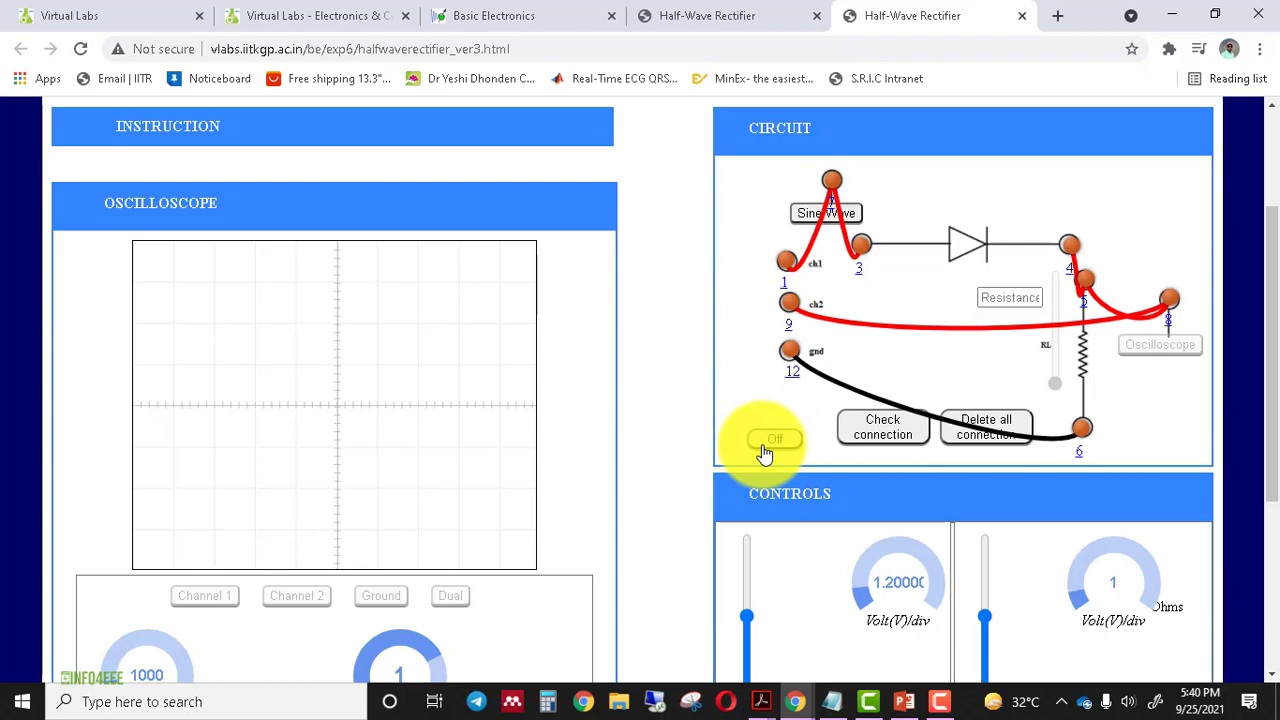
# Look over the channel, time base, frequency and amplitude controls alongside the empty oscilloscope display
pyautogui.scroll(-3, 580, 410)
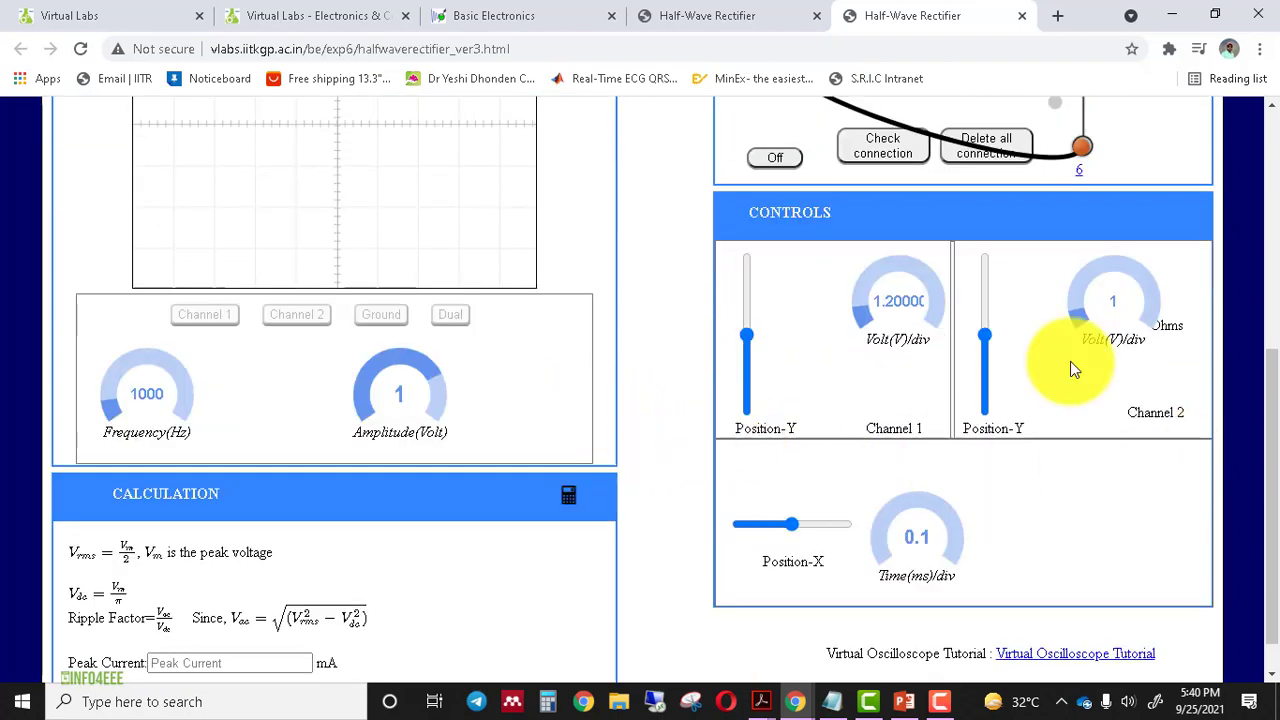
pyautogui.scroll(1, 552, 409)
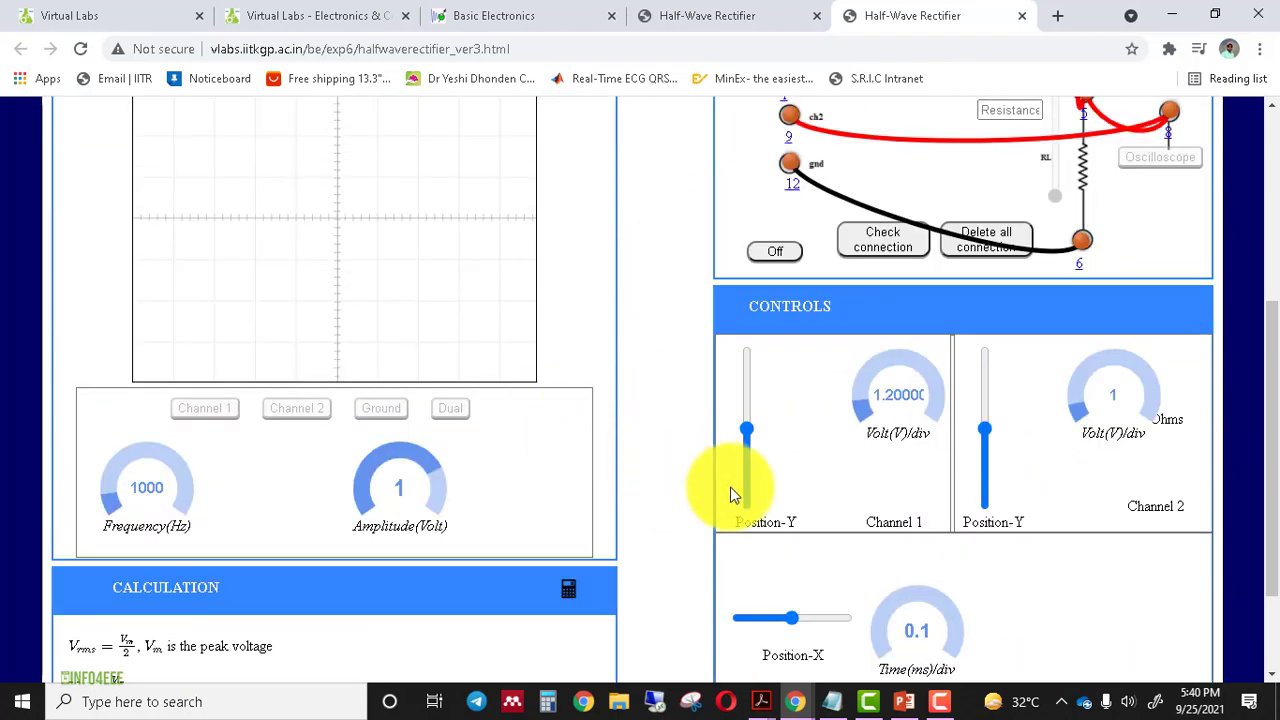
pyautogui.scroll(-1, 1000, 470)
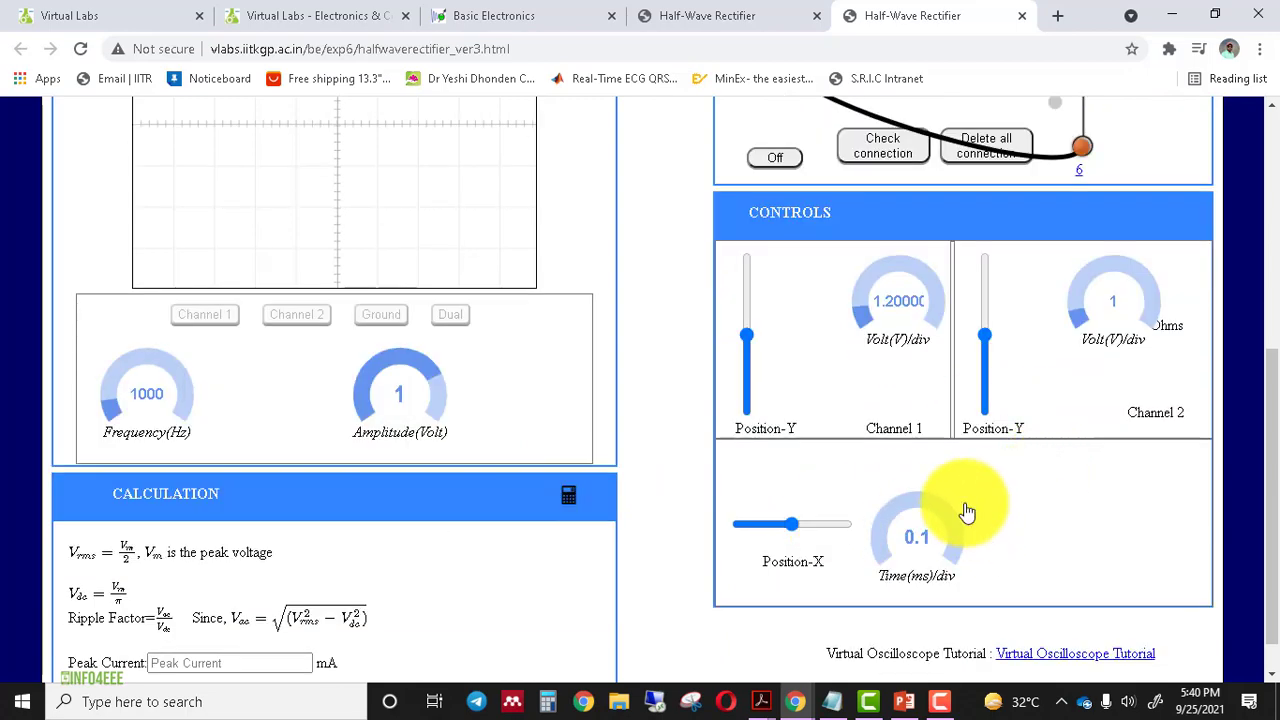
pyautogui.scroll(2, 252, 245)
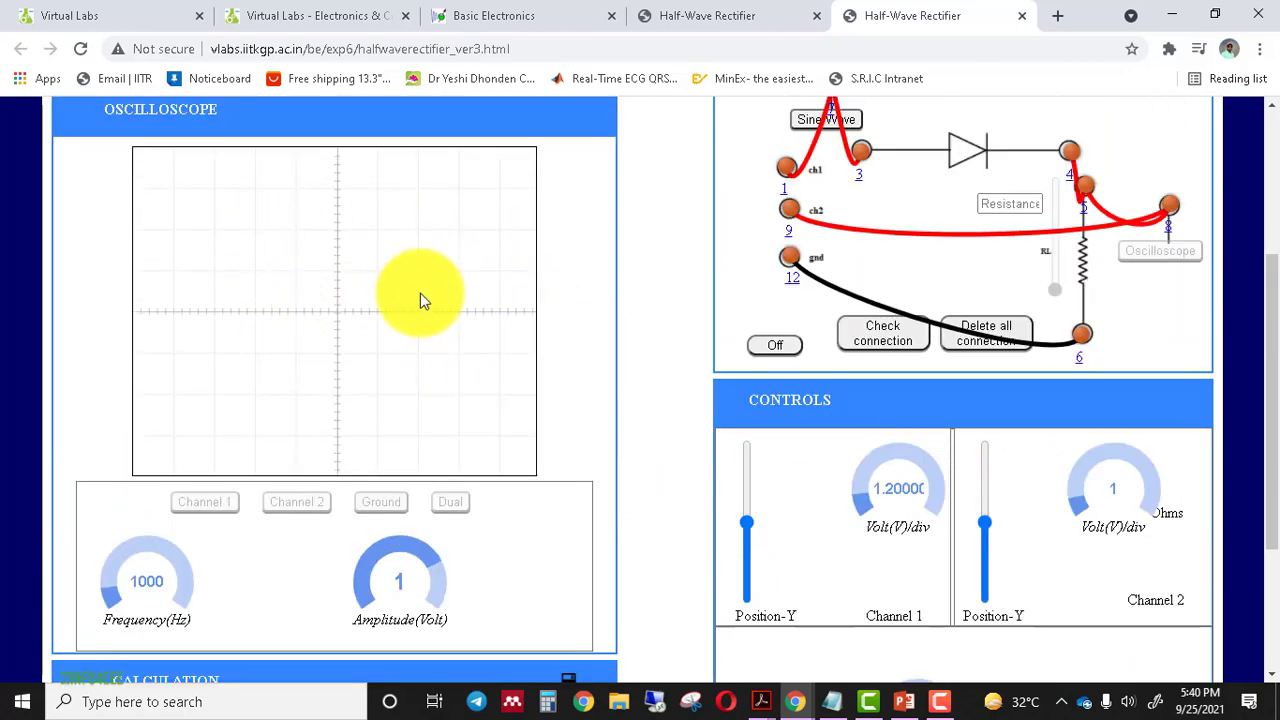
pyautogui.scroll(-1, 288, 548)
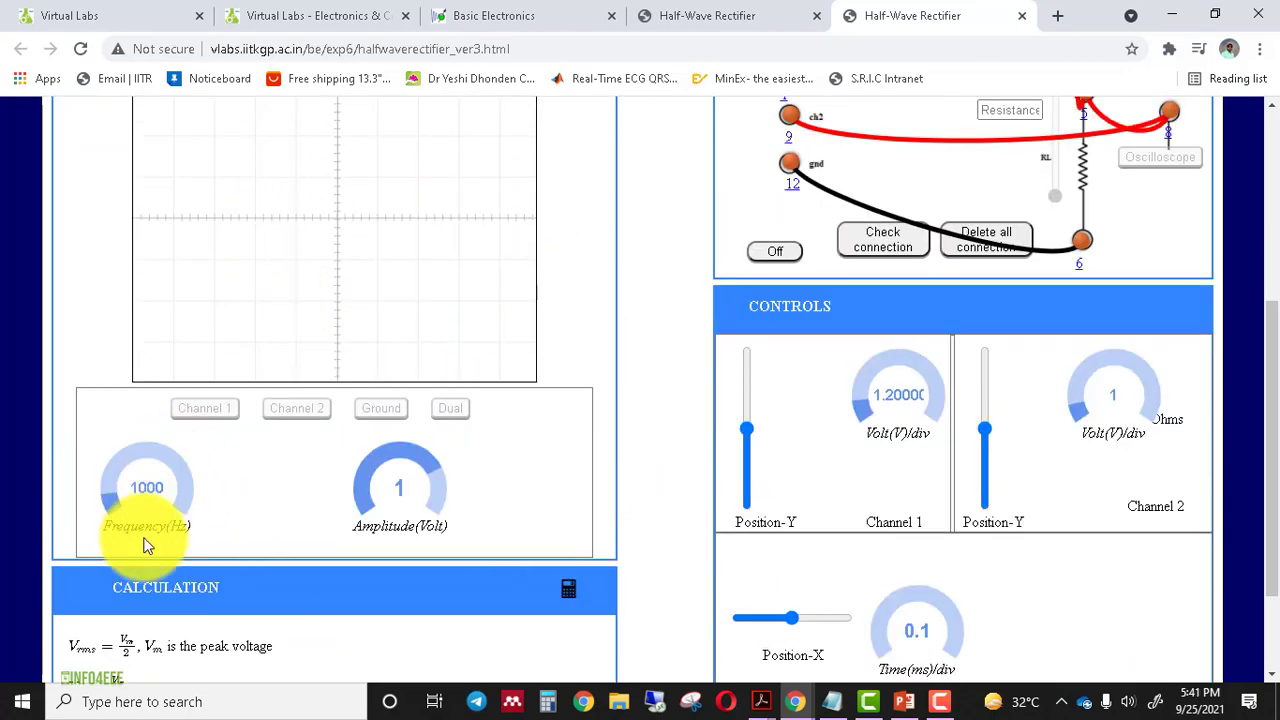
pyautogui.scroll(1, 731, 420)
pyautogui.scroll(1, 735, 415)
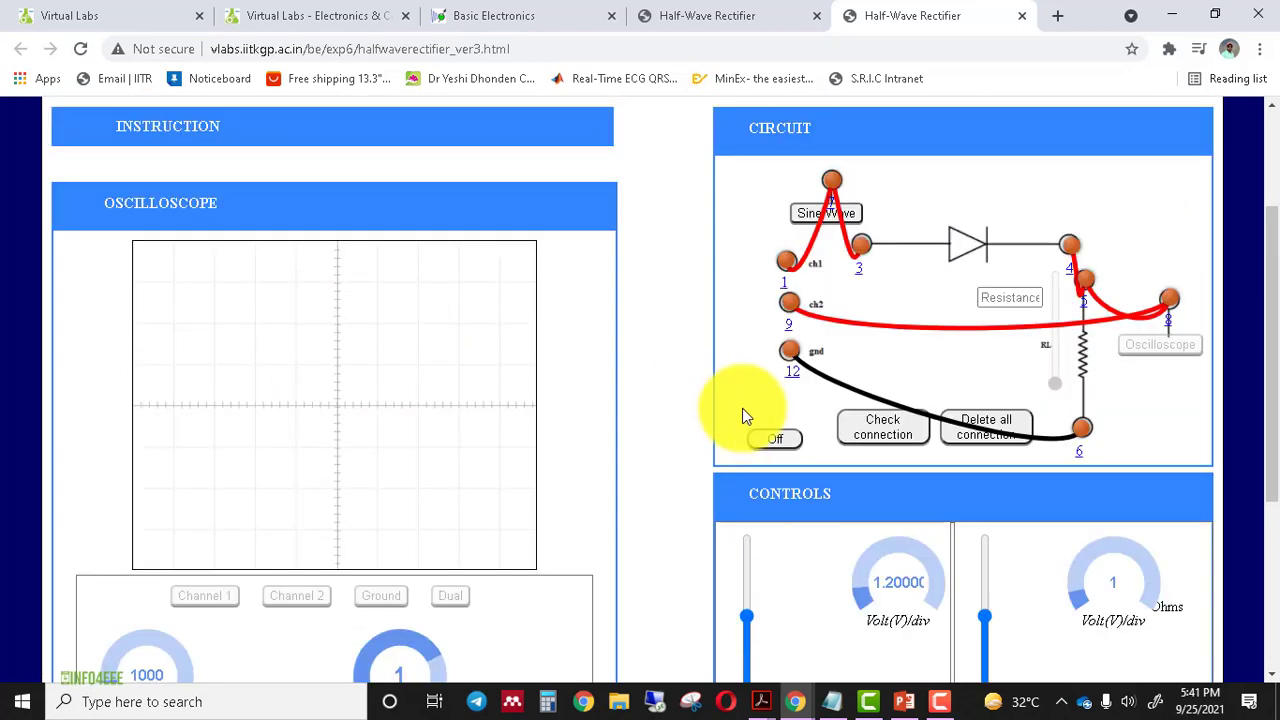
# Generate the sine wave input and show the rectified output on the oscilloscope
pyautogui.click(800, 222)
pyautogui.scroll(-3, 1180, 349)
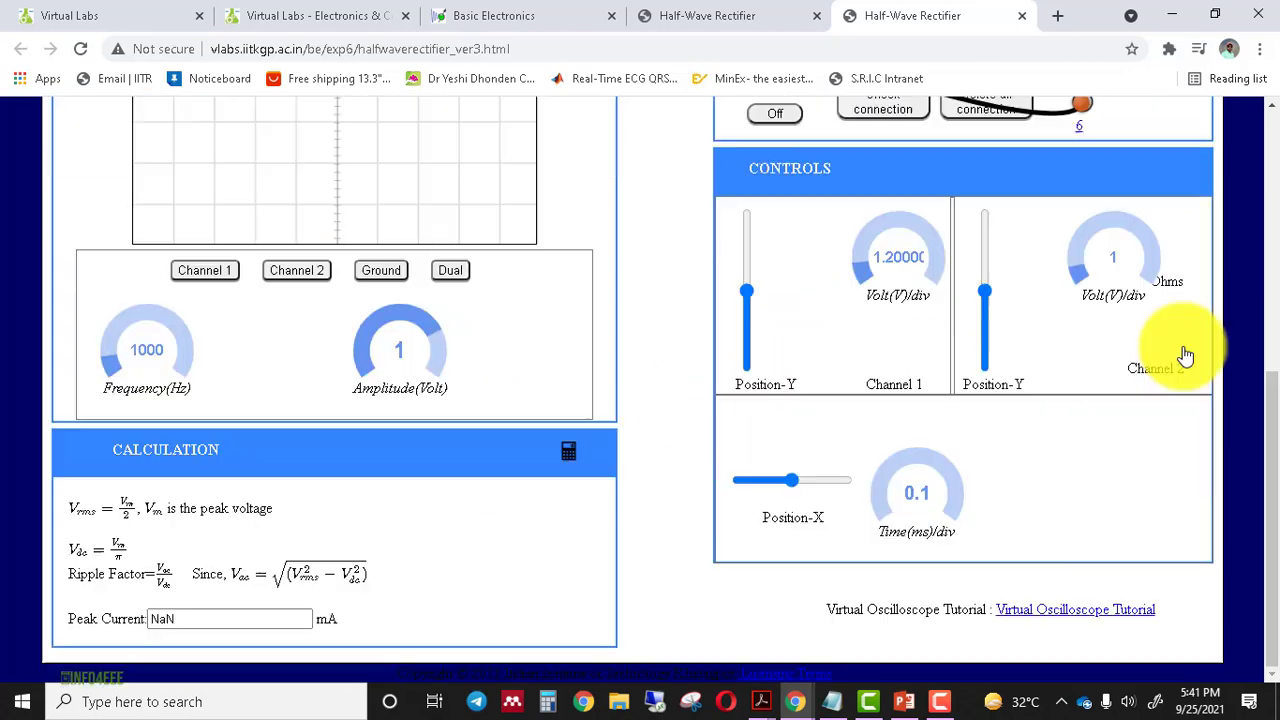
pyautogui.scroll(3, 829, 349)
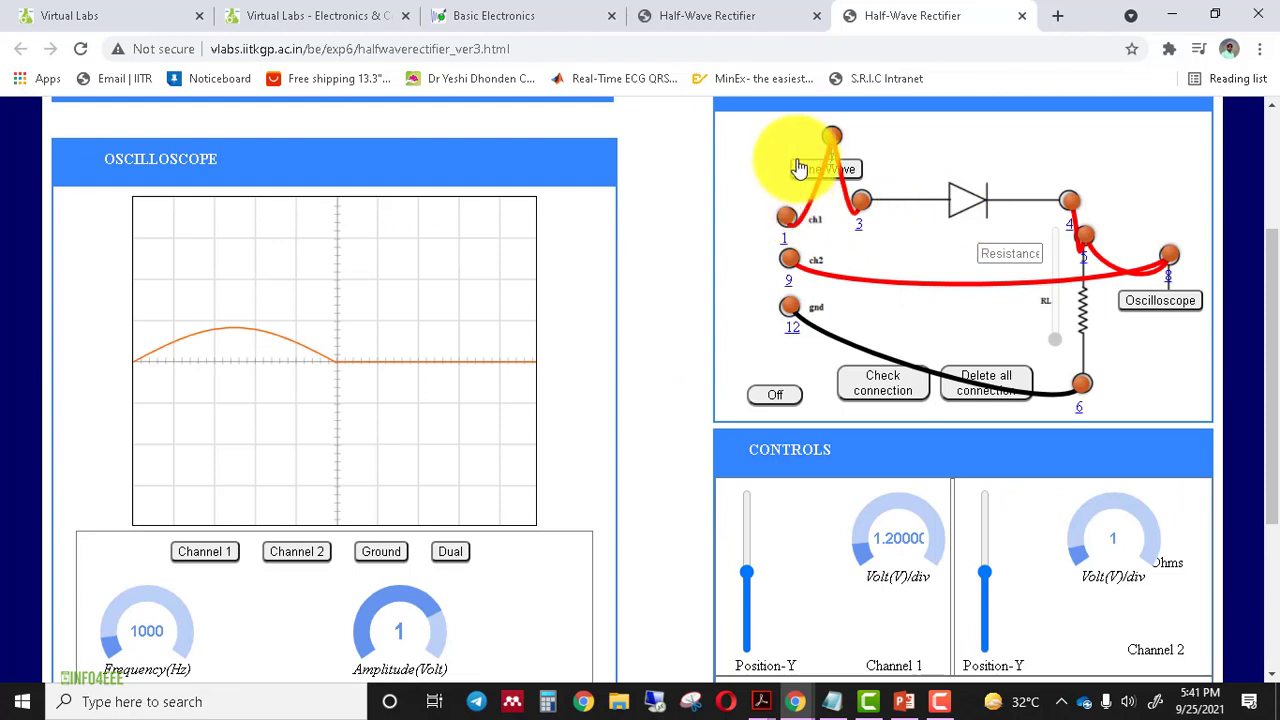
# View the Channel 1 and Channel 2 waveforms separately and display both together in Dual mode
pyautogui.click(219, 557)
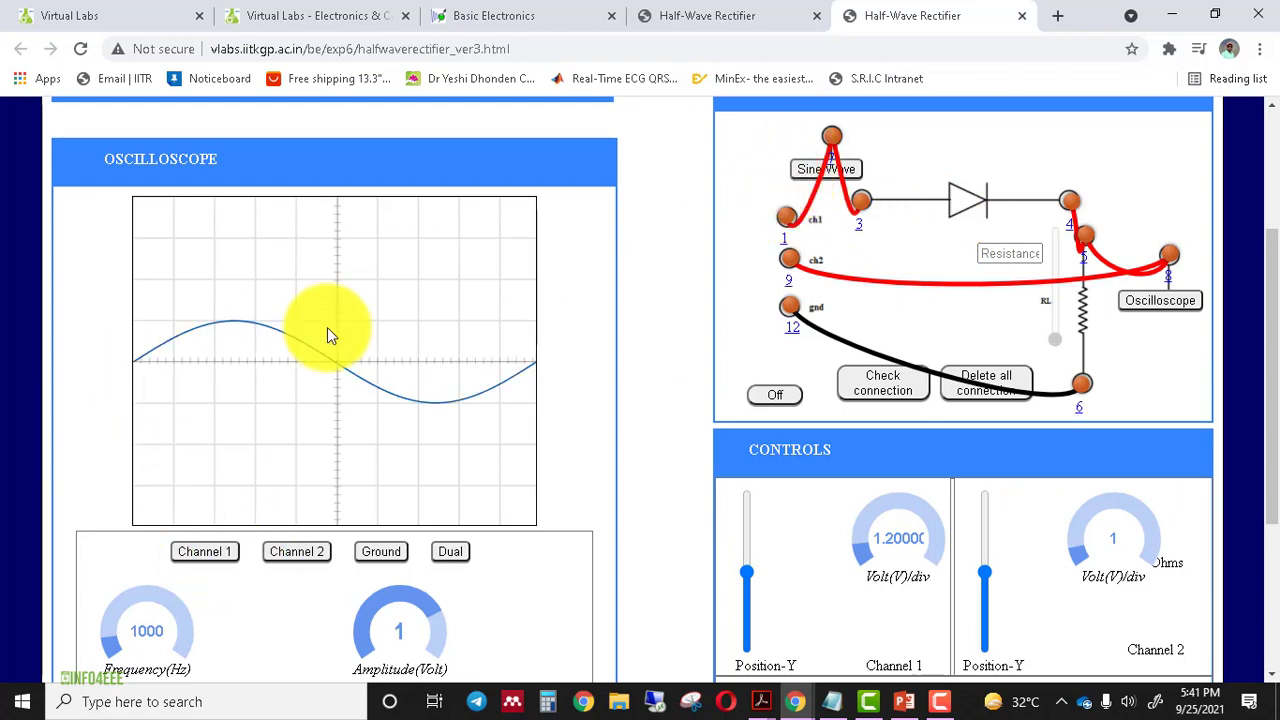
pyautogui.click(287, 557)
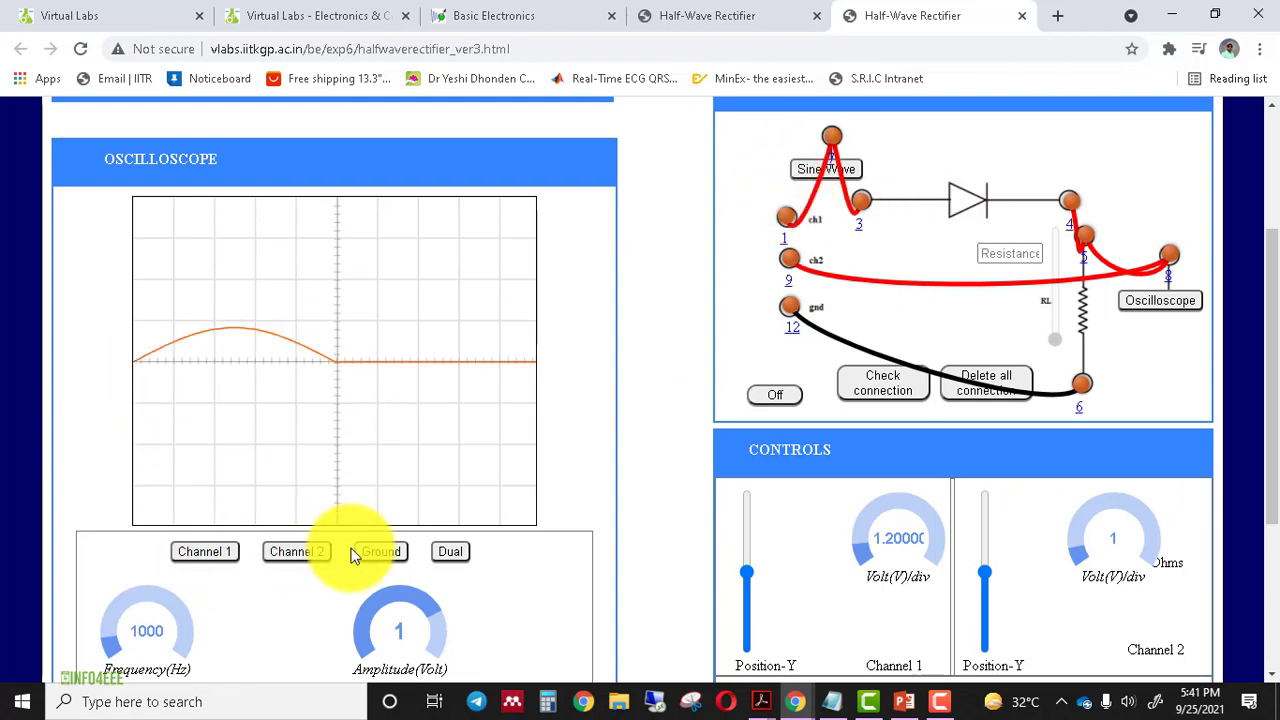
pyautogui.click(452, 557)
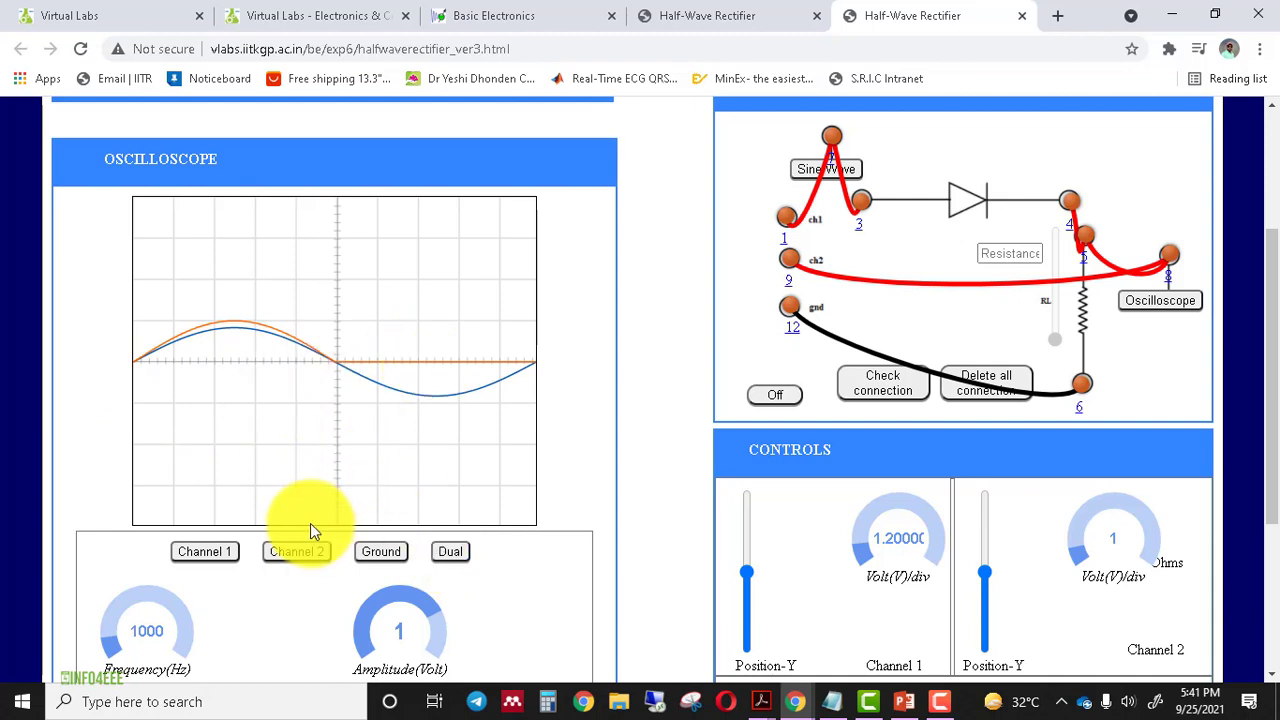
# Set the source frequency to 3000 Hz and the amplitude to 1.3 V
pyautogui.click(112, 633)
pyautogui.click(120, 609)
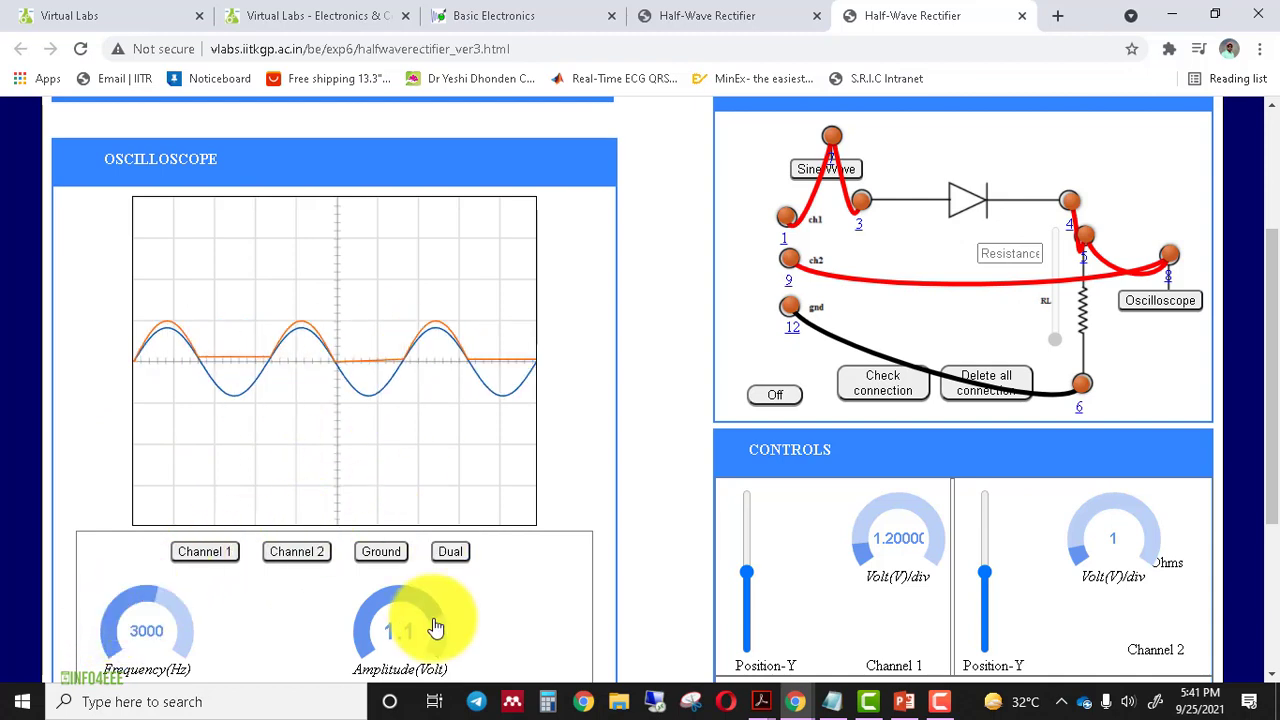
pyautogui.click(438, 622)
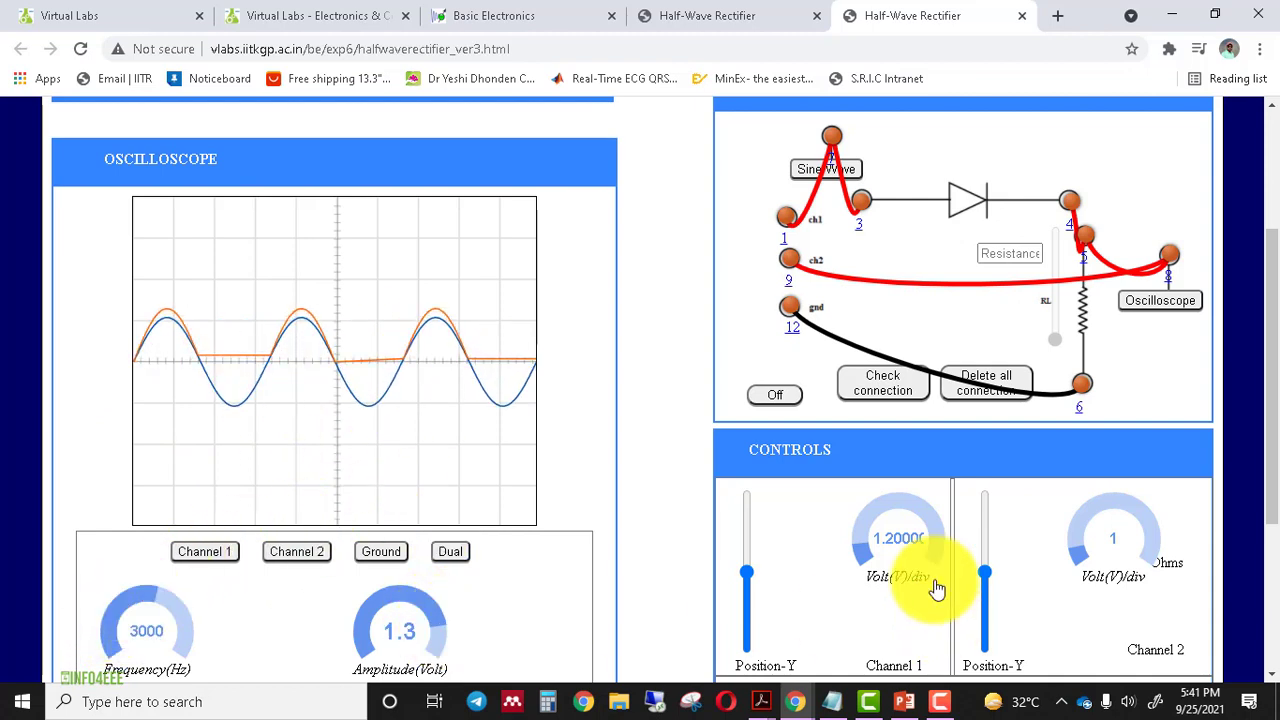
# Set both Channel 1 and Channel 2 to 1.1 V/div and return to the circuit and its dual waveform
pyautogui.click(862, 556)
pyautogui.scroll(-2, 1043, 529)
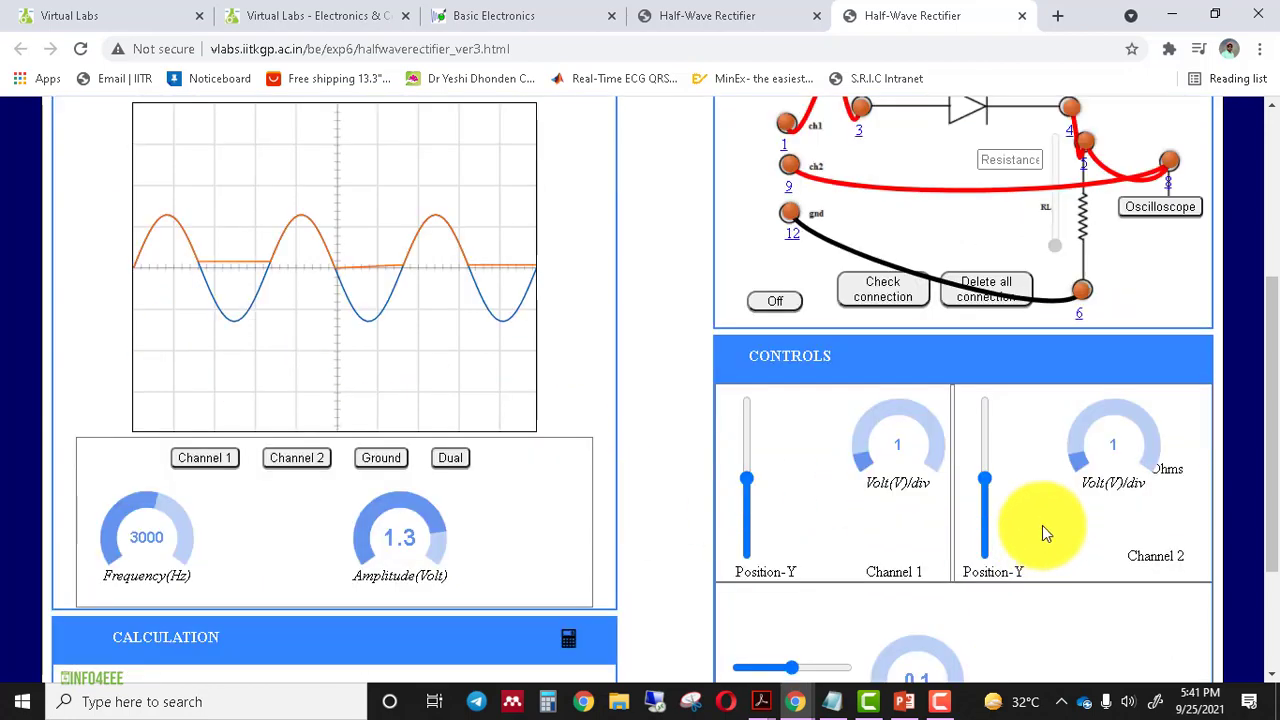
pyautogui.click(863, 352)
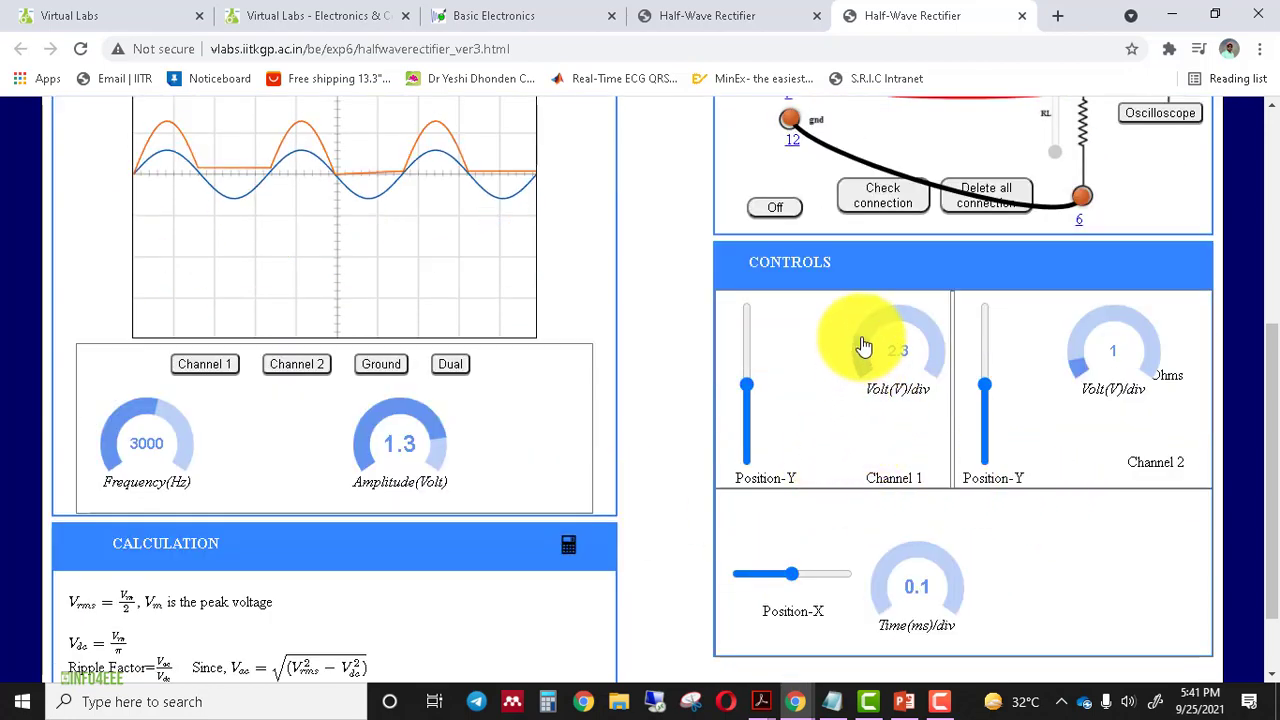
pyautogui.click(857, 376)
pyautogui.moveTo(857, 376)
pyautogui.mouseDown()
pyautogui.moveTo(851, 349)
pyautogui.moveTo(880, 323)
pyautogui.moveTo(923, 334)
pyautogui.moveTo(843, 333)
pyautogui.moveTo(851, 371)
pyautogui.moveTo(851, 357)
pyautogui.mouseUp()
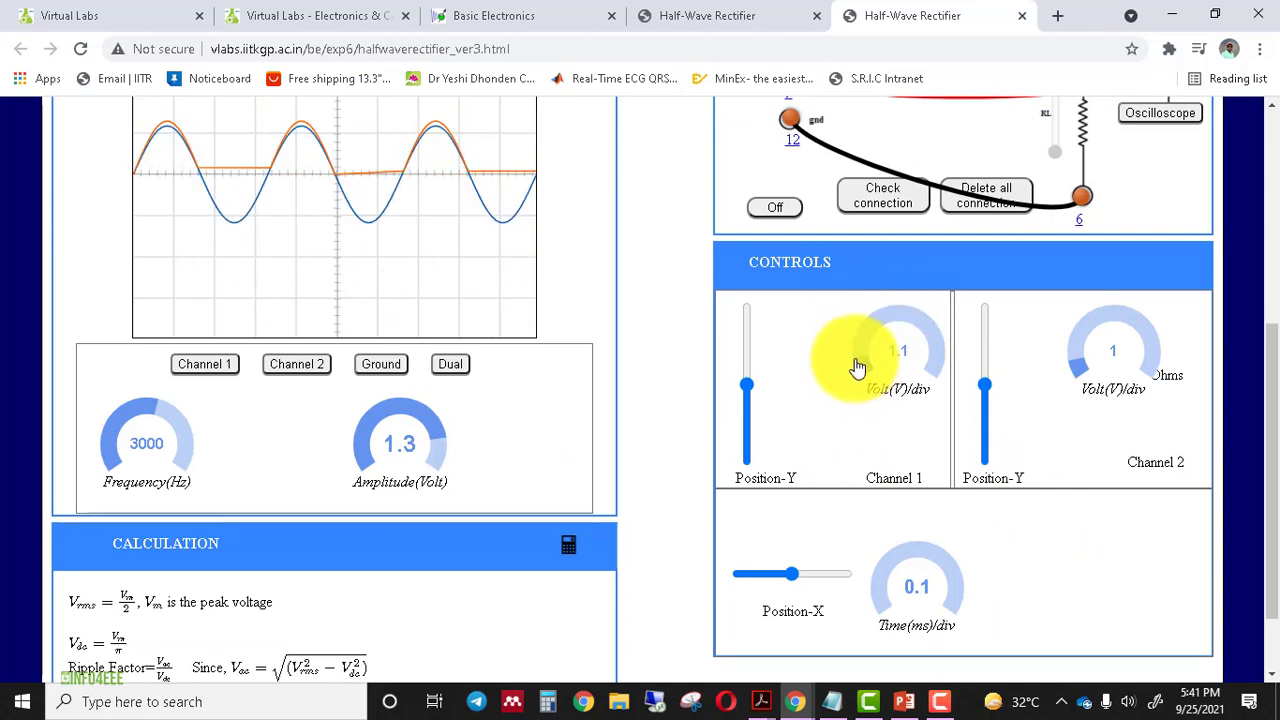
pyautogui.moveTo(1100, 362)
pyautogui.mouseDown()
pyautogui.moveTo(1074, 363)
pyautogui.moveTo(1074, 343)
pyautogui.moveTo(1071, 365)
pyautogui.mouseUp()
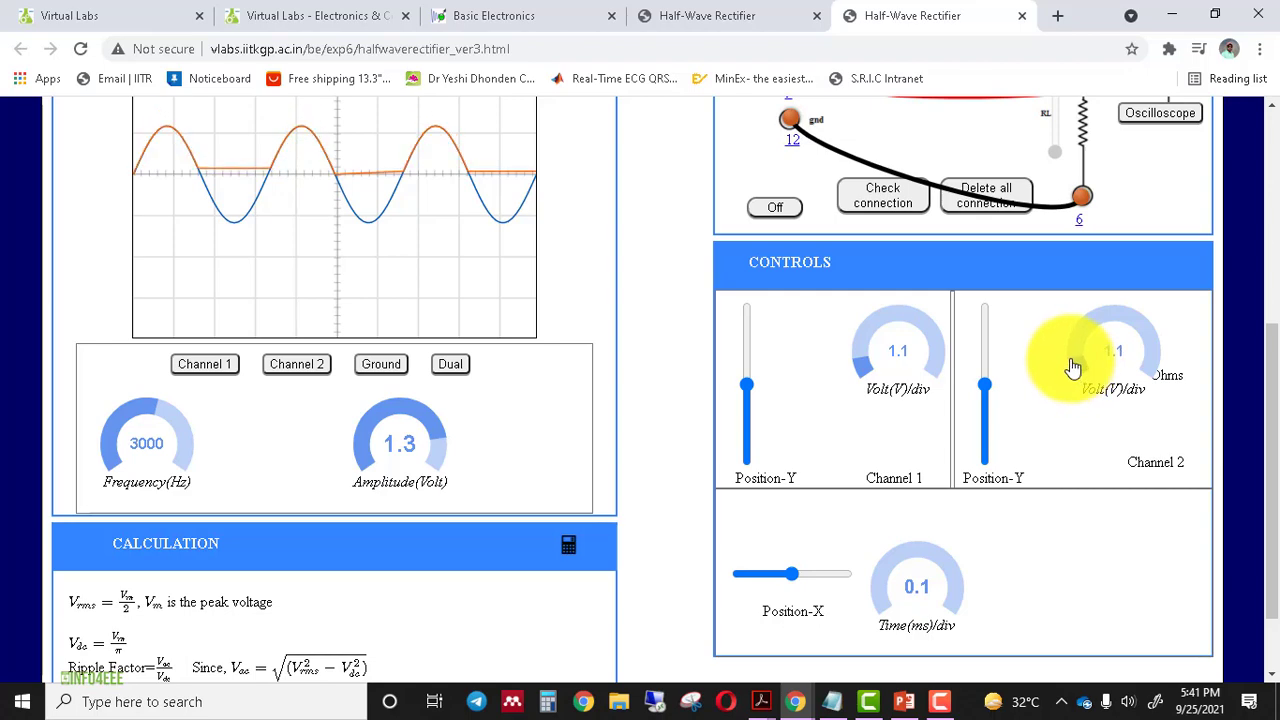
pyautogui.scroll(2, 830, 405)
pyautogui.scroll(2, 800, 410)
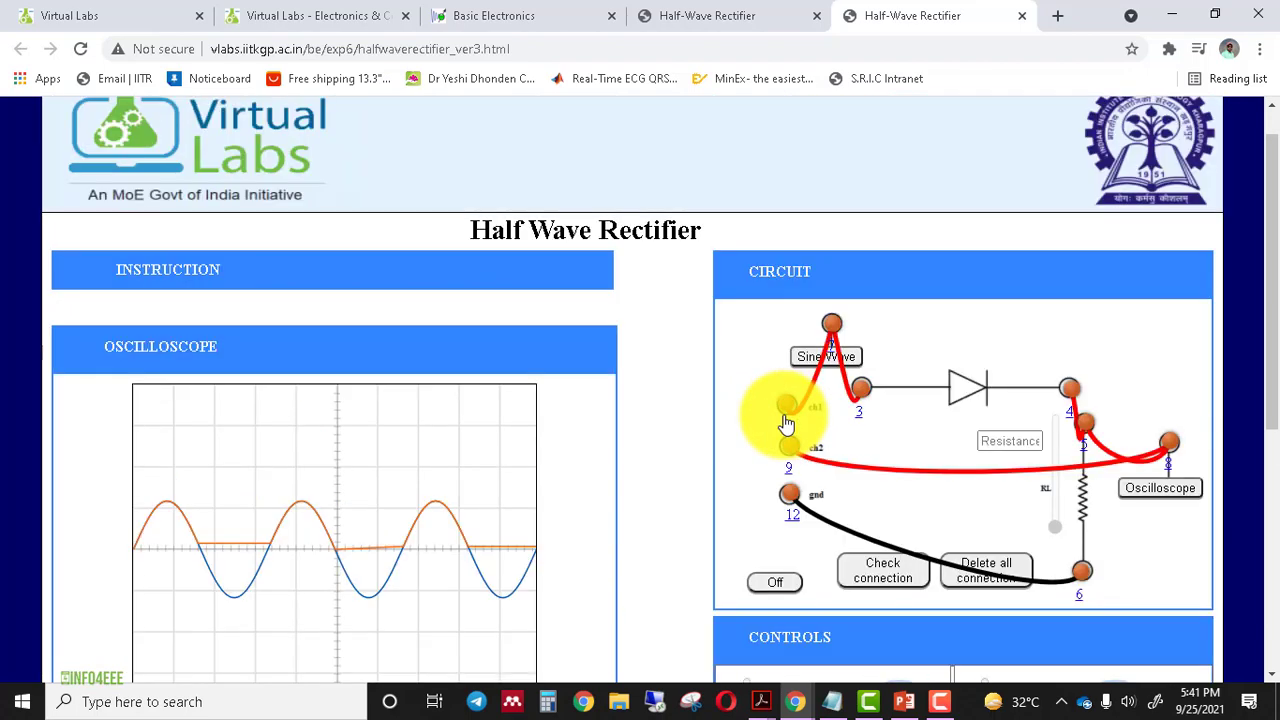